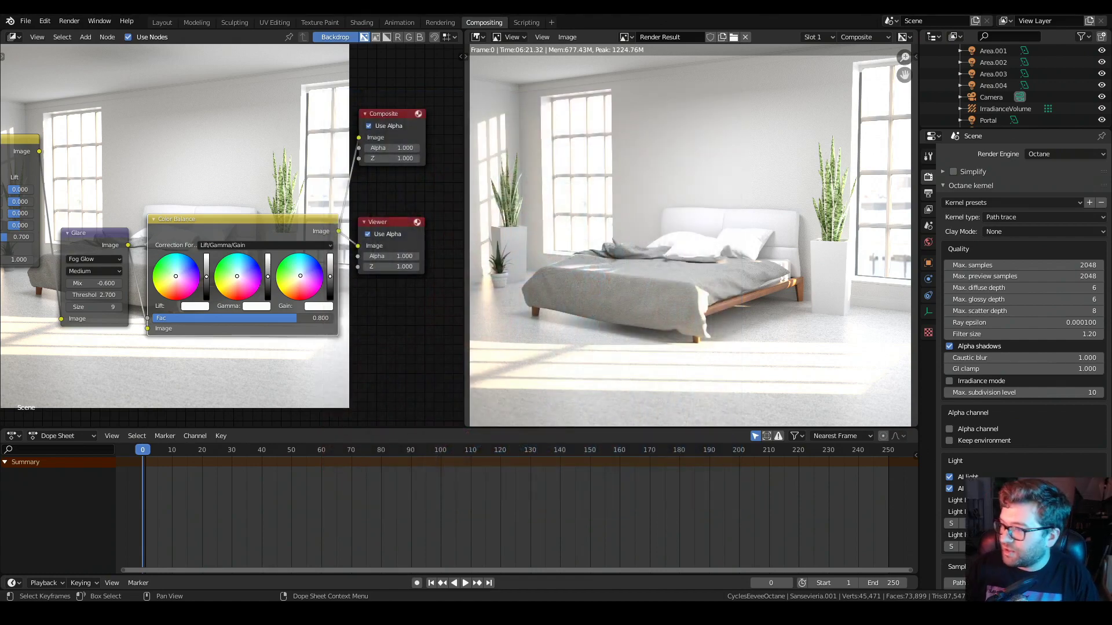
Switch to the browser and filter the OTOY downloads page to OctaneRender Studio for Blender.
key("alt+Tab")
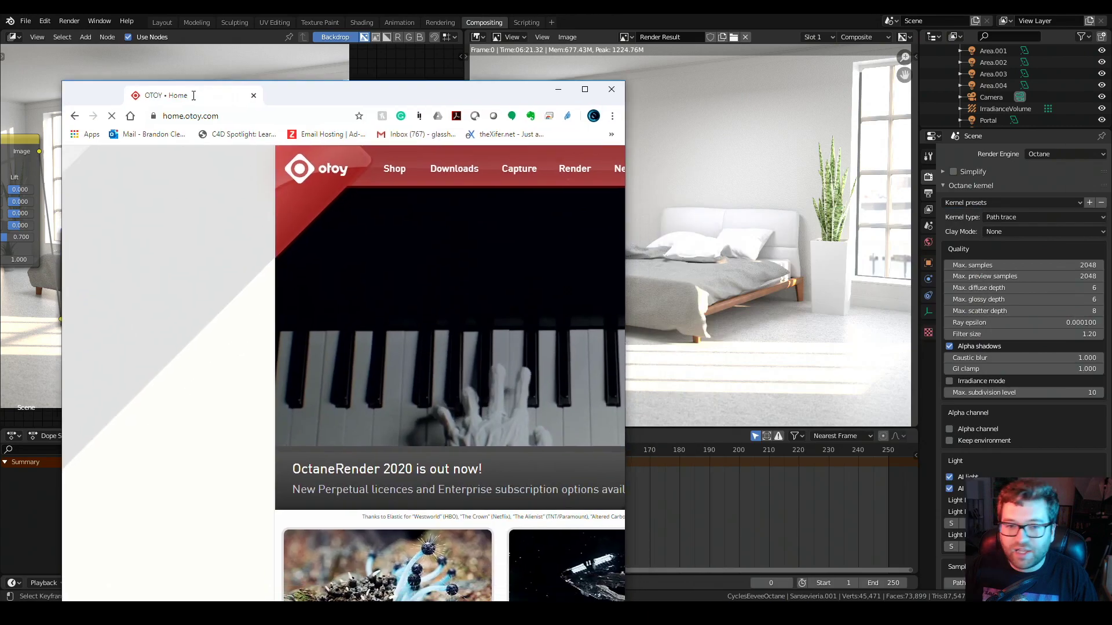
left_click(391, 84)
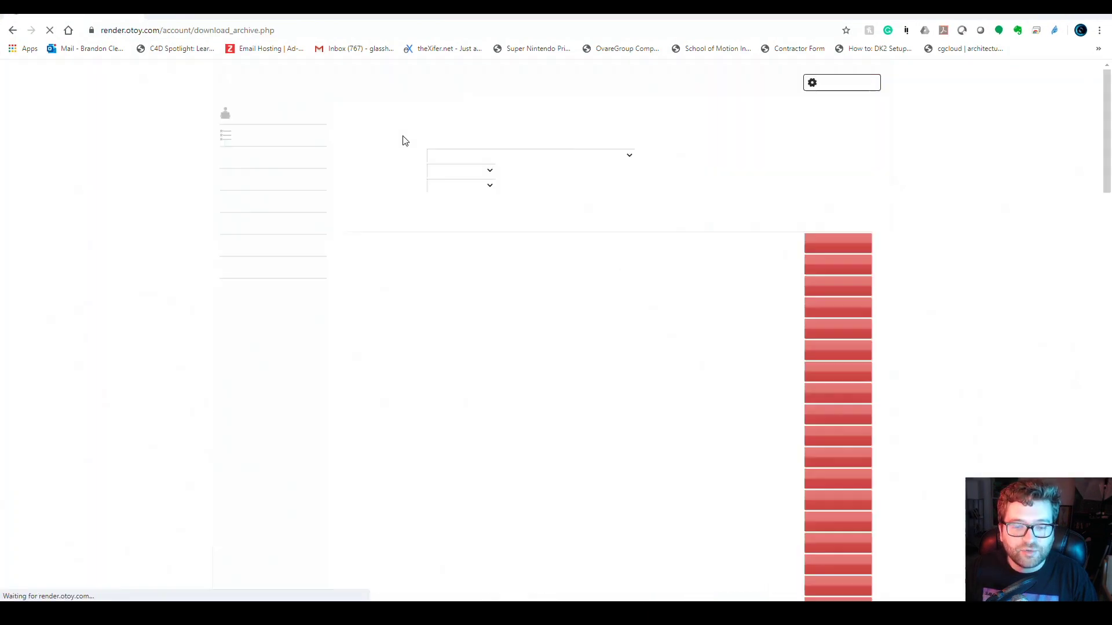
left_click(532, 153)
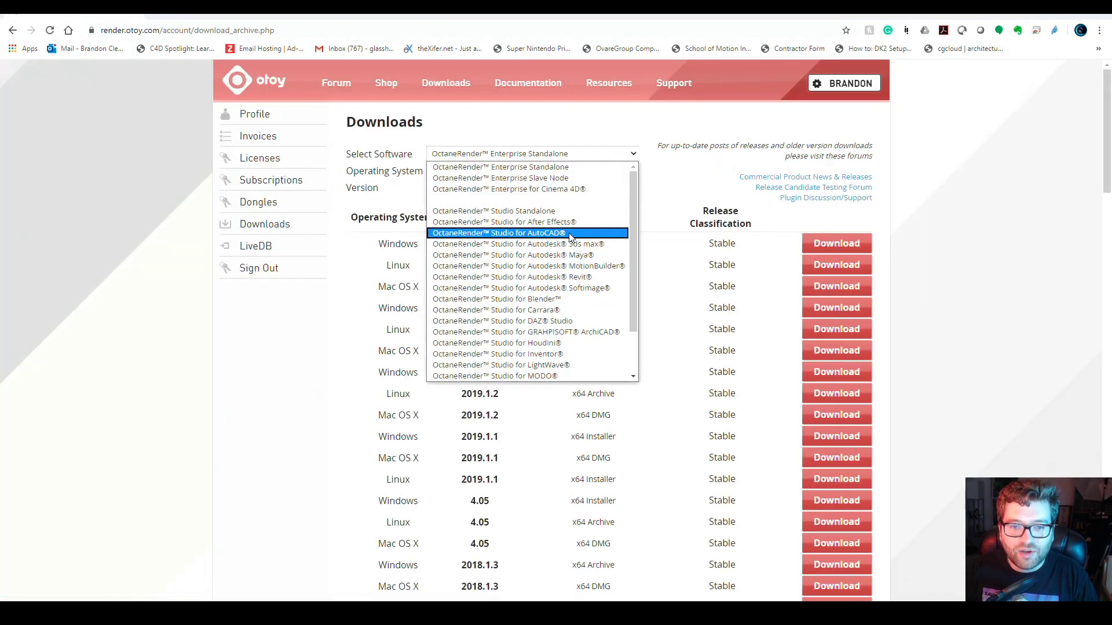
left_click(576, 298)
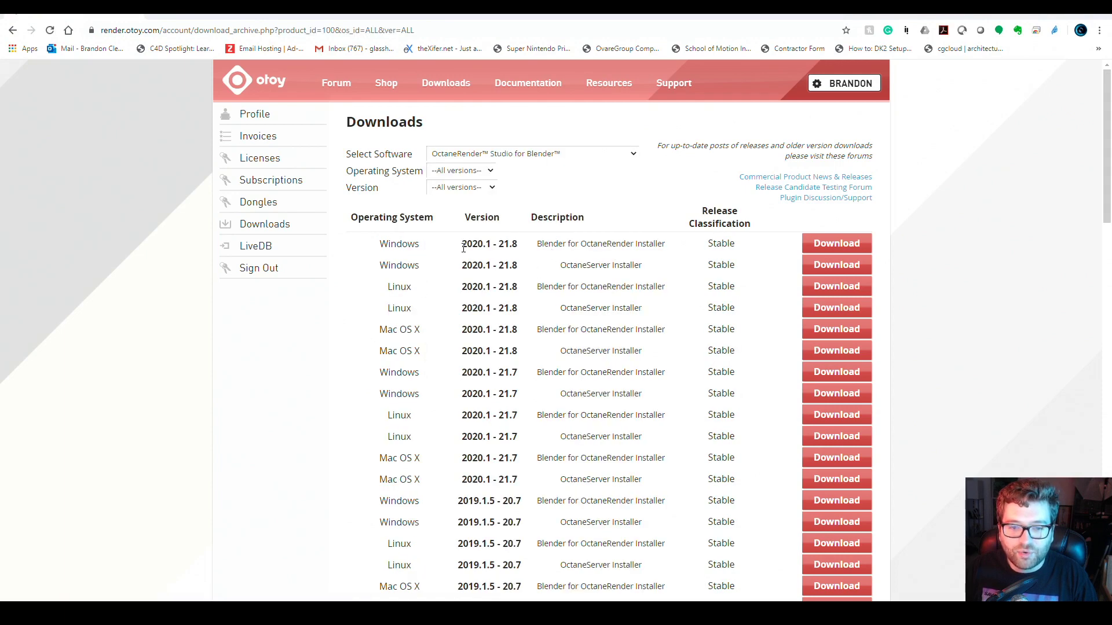
Highlight the Windows 2020.1 - 21.8 entries for the Blender for OctaneRender Installer and the OctaneServer Installer.
left_click_drag(463, 248, 662, 248)
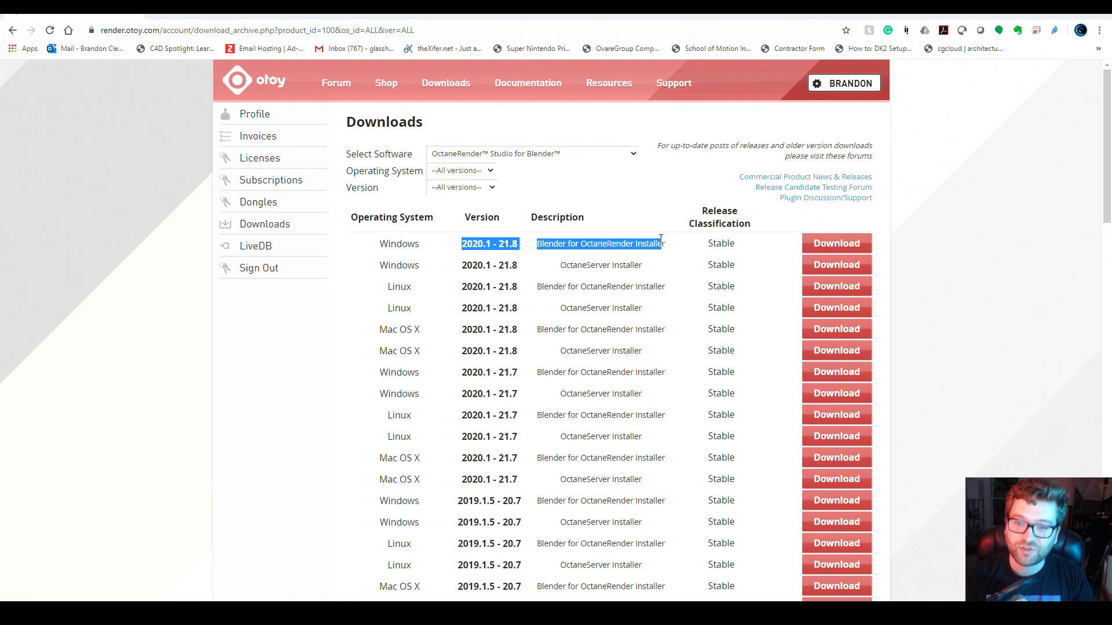
double_click(624, 265)
left_click(589, 270)
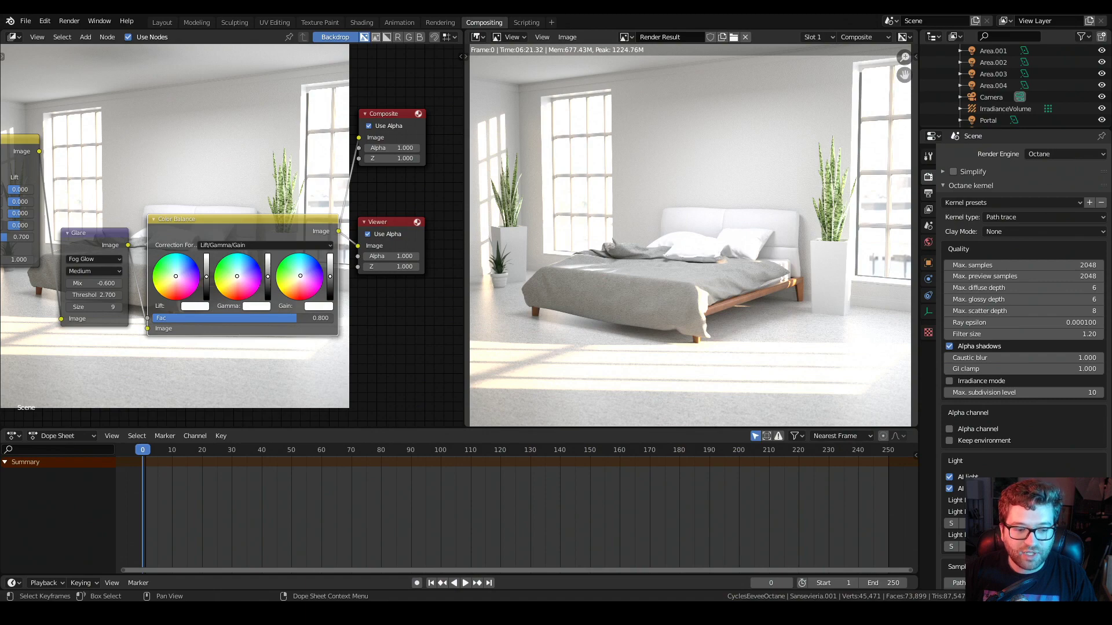
Search the computer for "blend" to locate Blender Octane Edition, and close the search without launching it.
key("super")
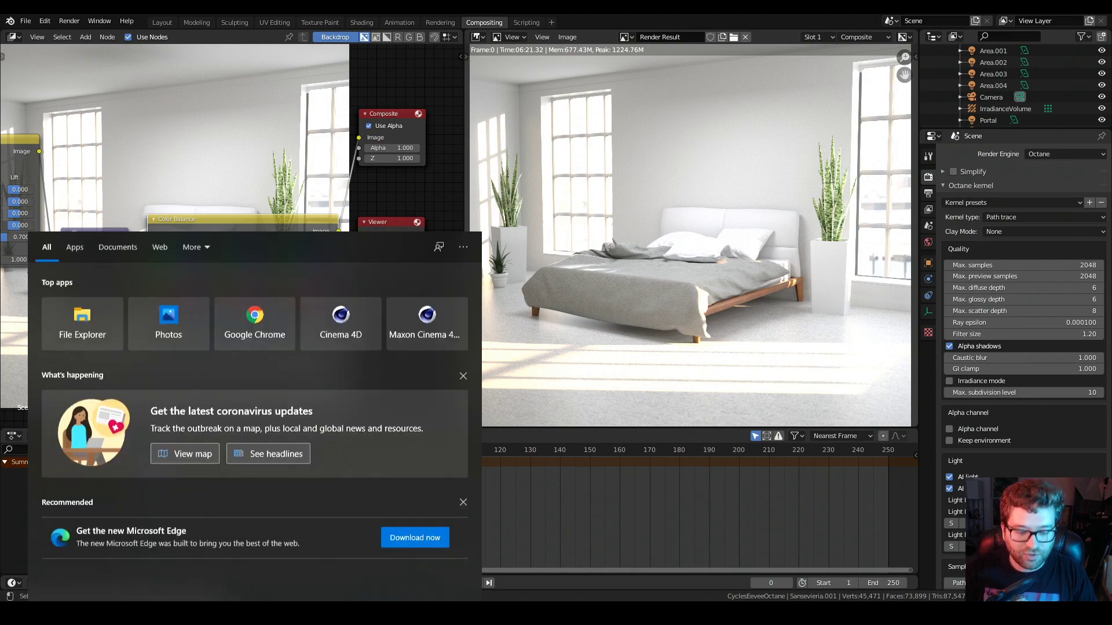
type("blend")
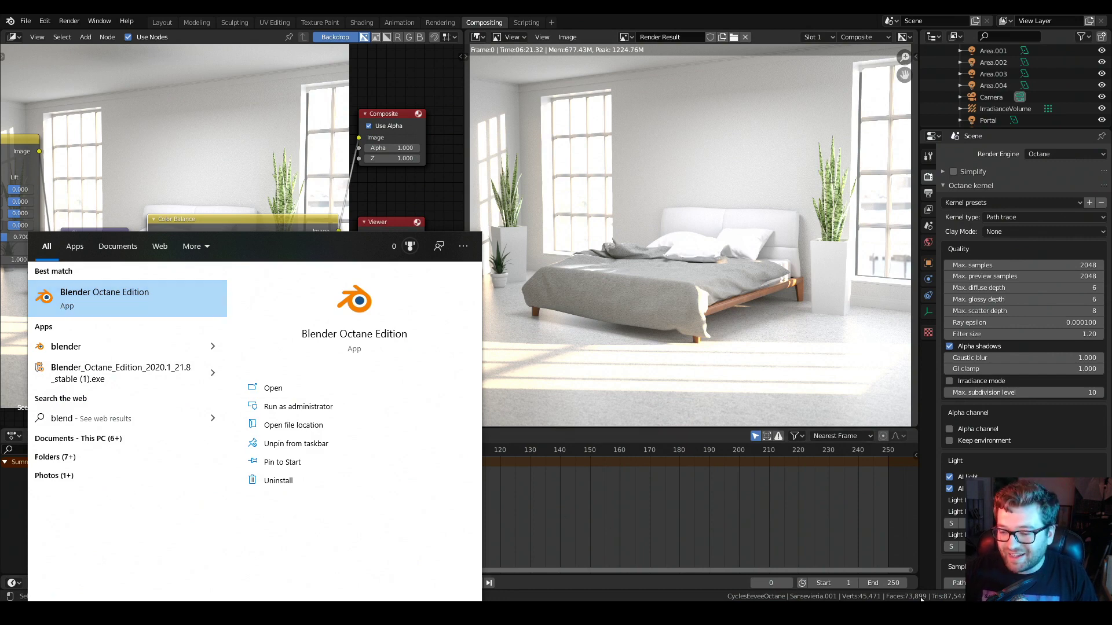
key("Escape")
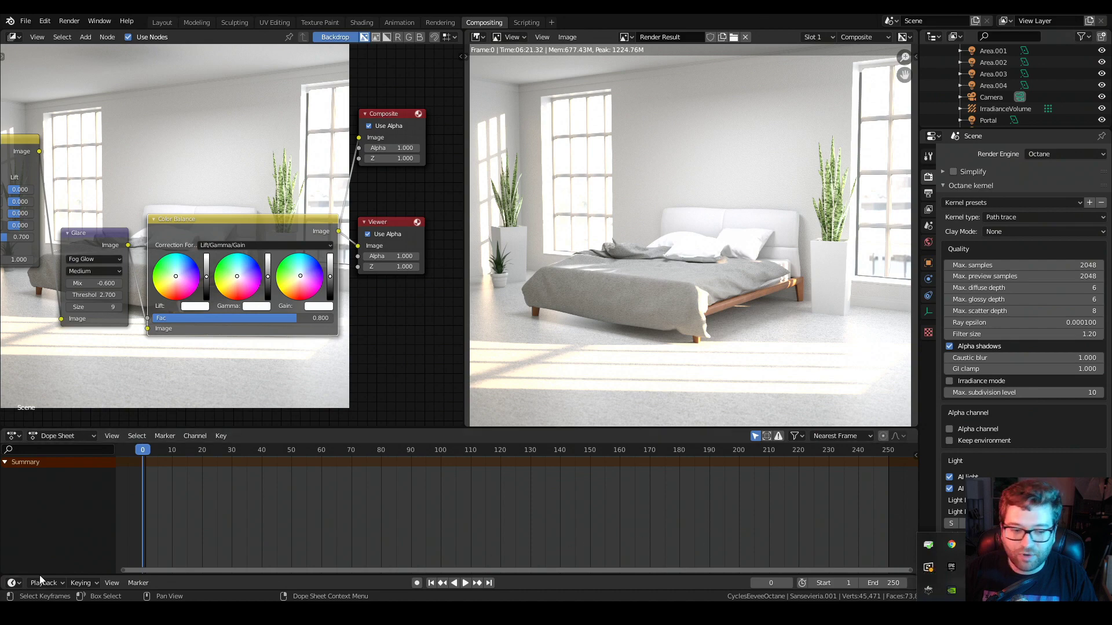
Search the computer for "octane" to look over the OctaneServer entries, and clear and close the search.
key("super")
type("octna")
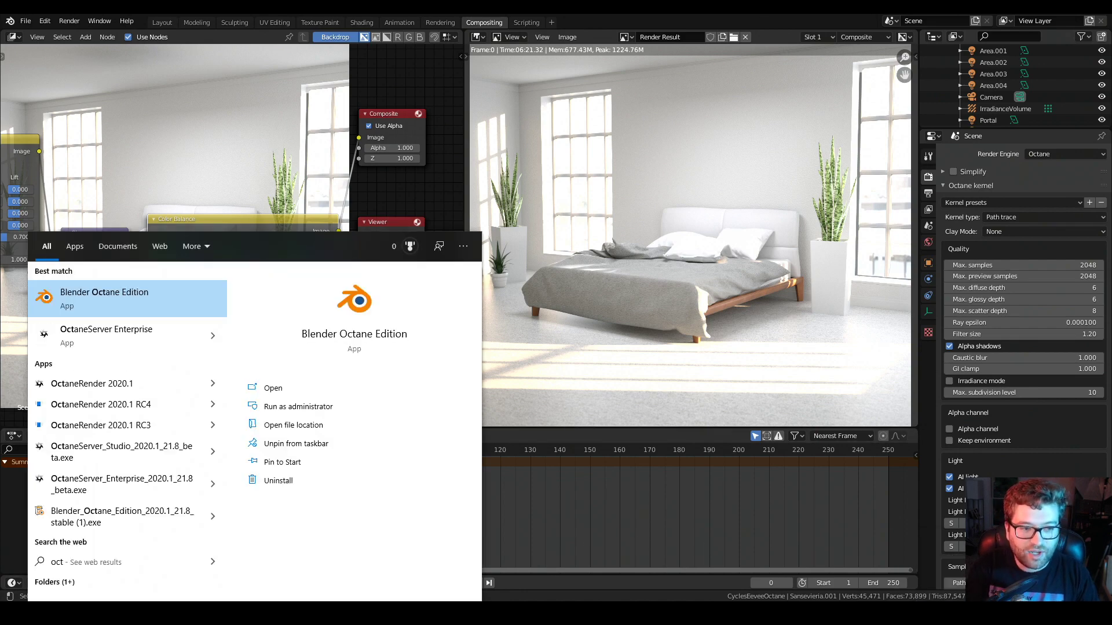
key("BackSpace")
key("BackSpace")
type("anc")
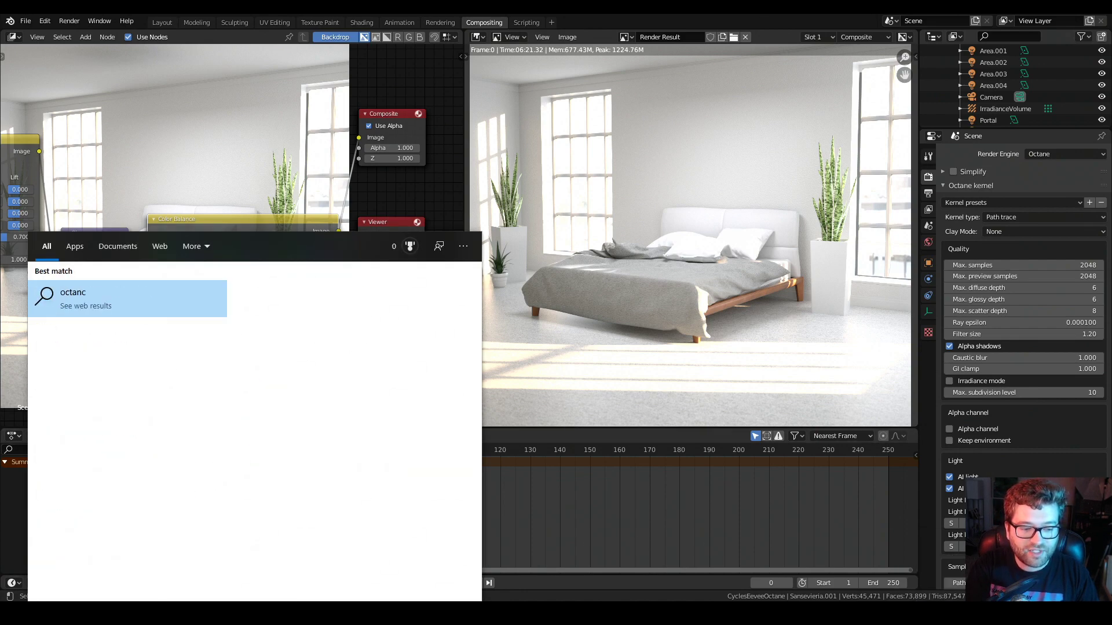
key("BackSpace")
type("e")
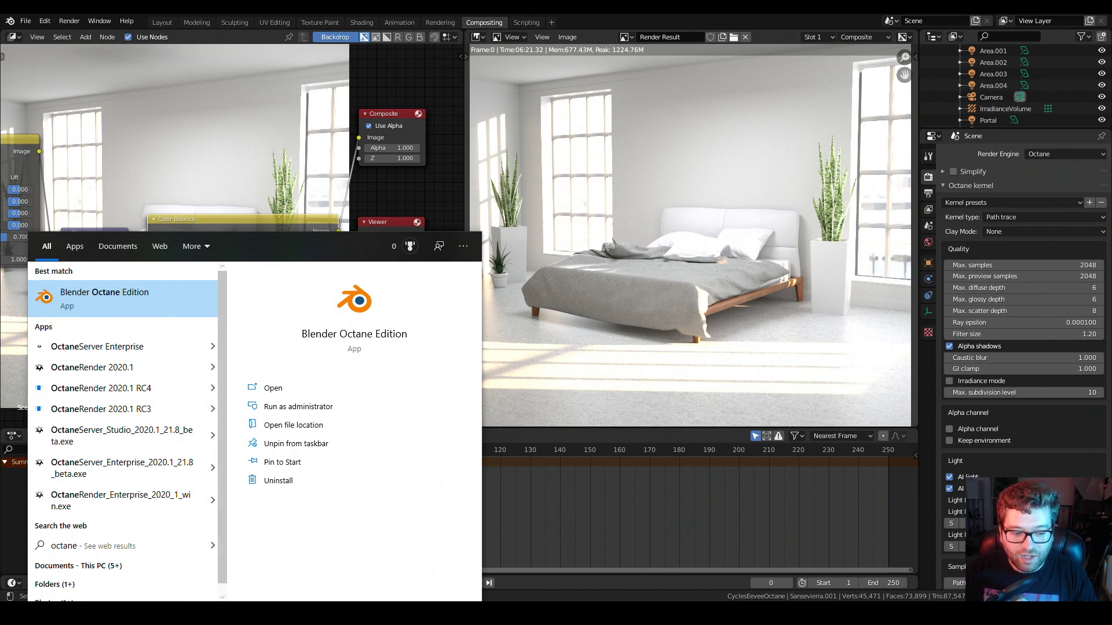
key("BackSpace")
key("BackSpace")
key("BackSpace")
key("BackSpace")
key("BackSpace")
key("BackSpace")
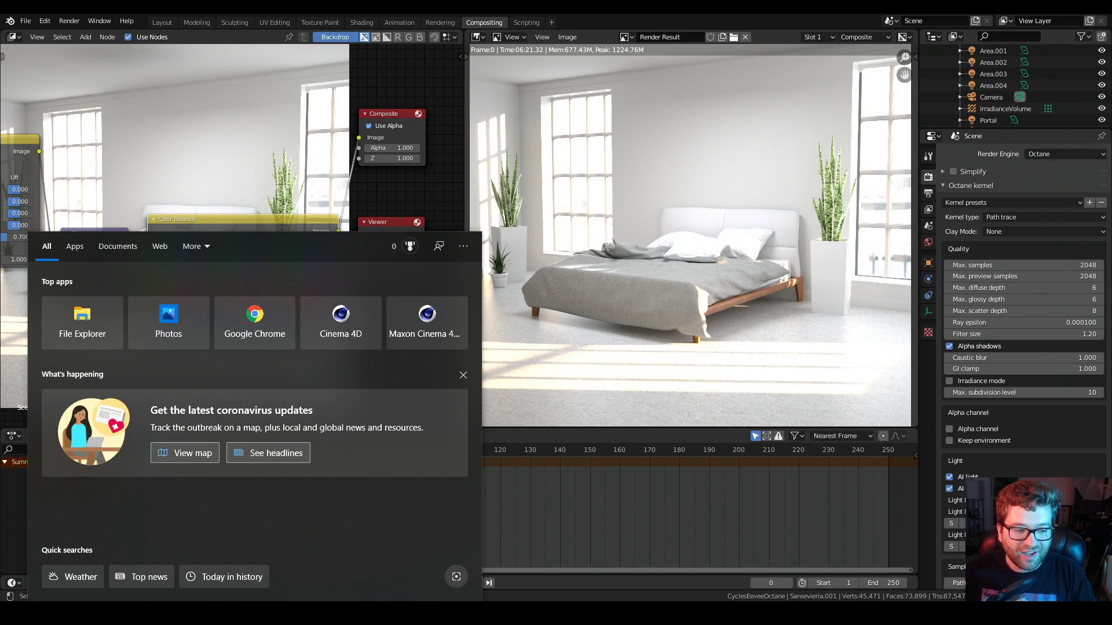
key("Escape")
key("Escape")
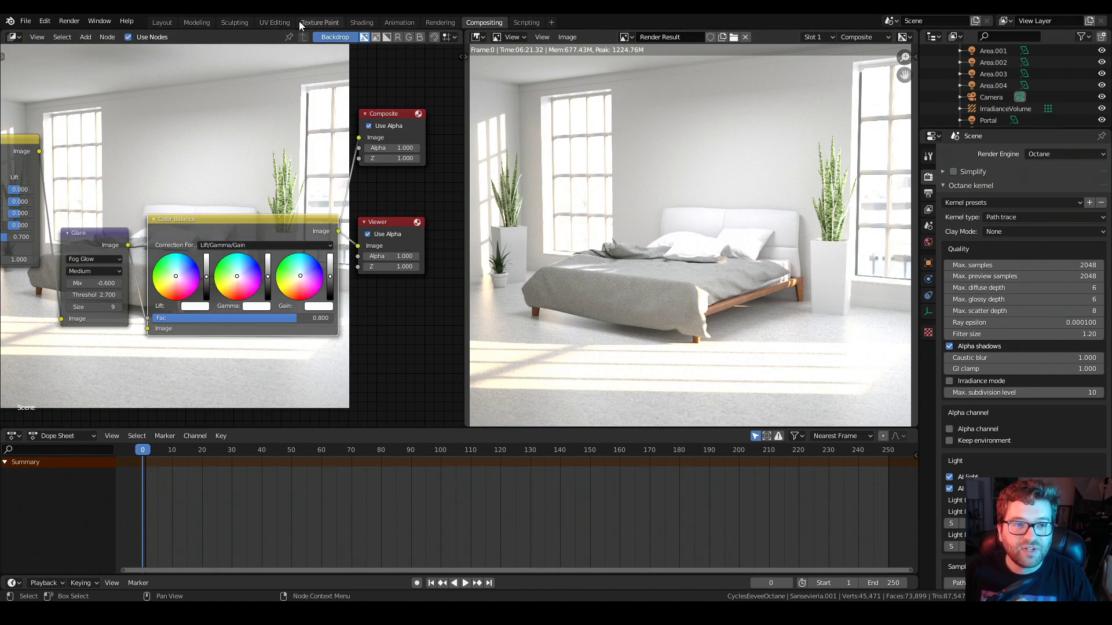
In the Shading workspace, enlarge the rendered 3D viewport and show the scene's render and color management settings.
left_click(354, 23)
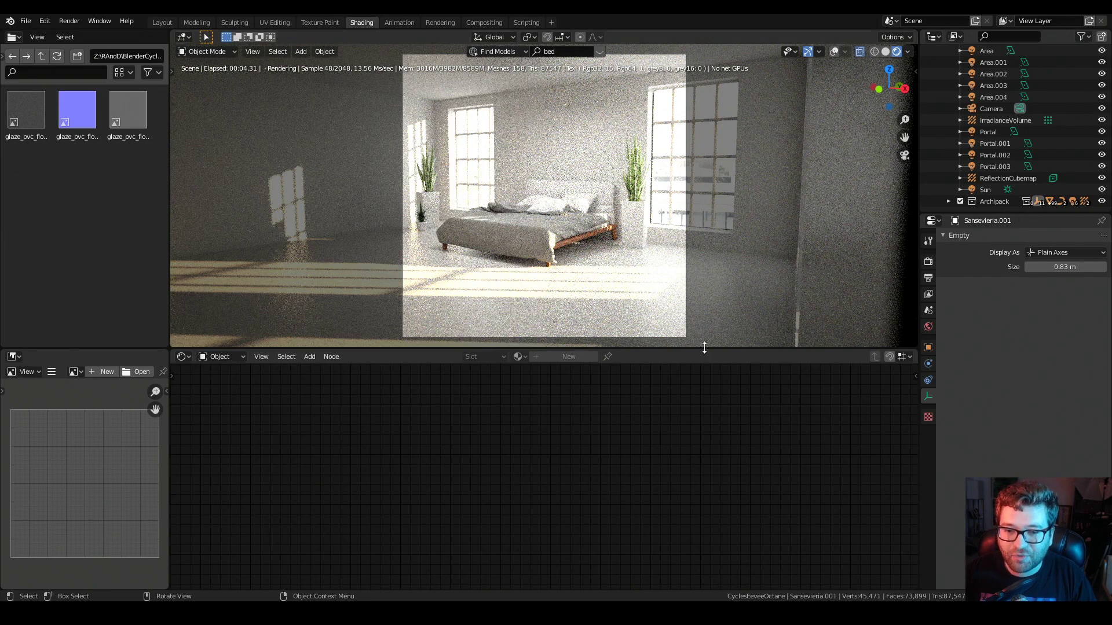
left_click_drag(704, 349, 703, 388)
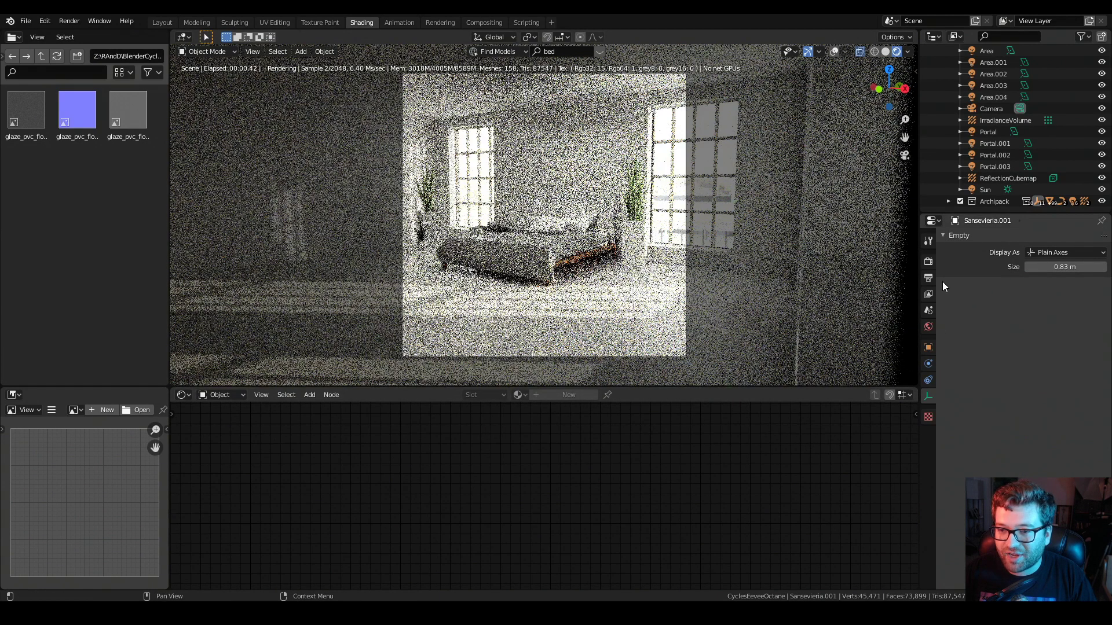
left_click(928, 261)
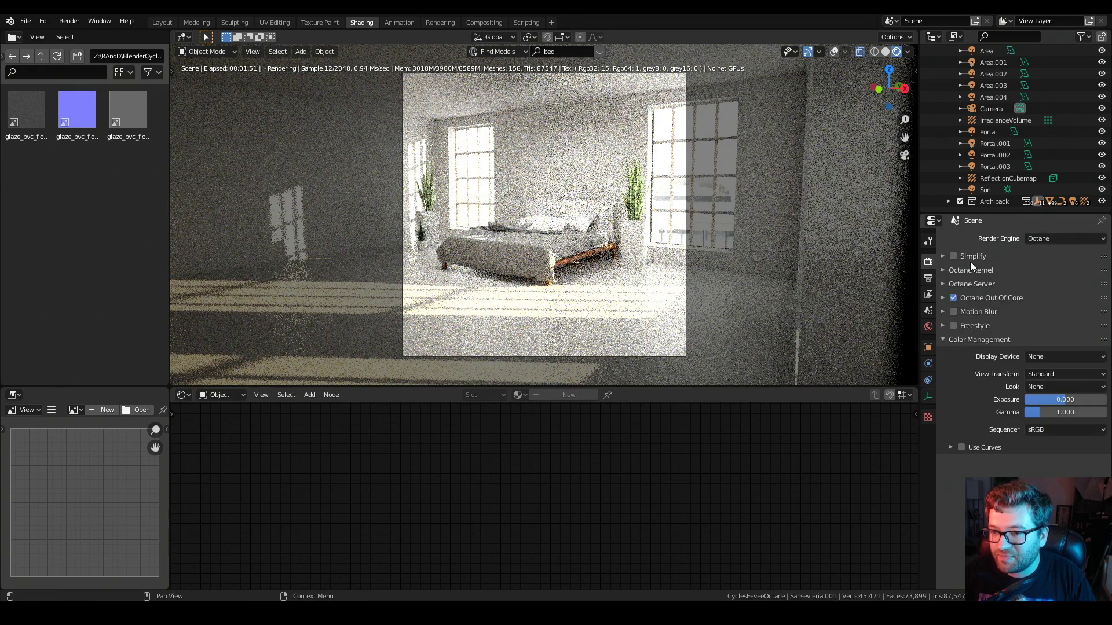
left_click(982, 340)
left_click(982, 342)
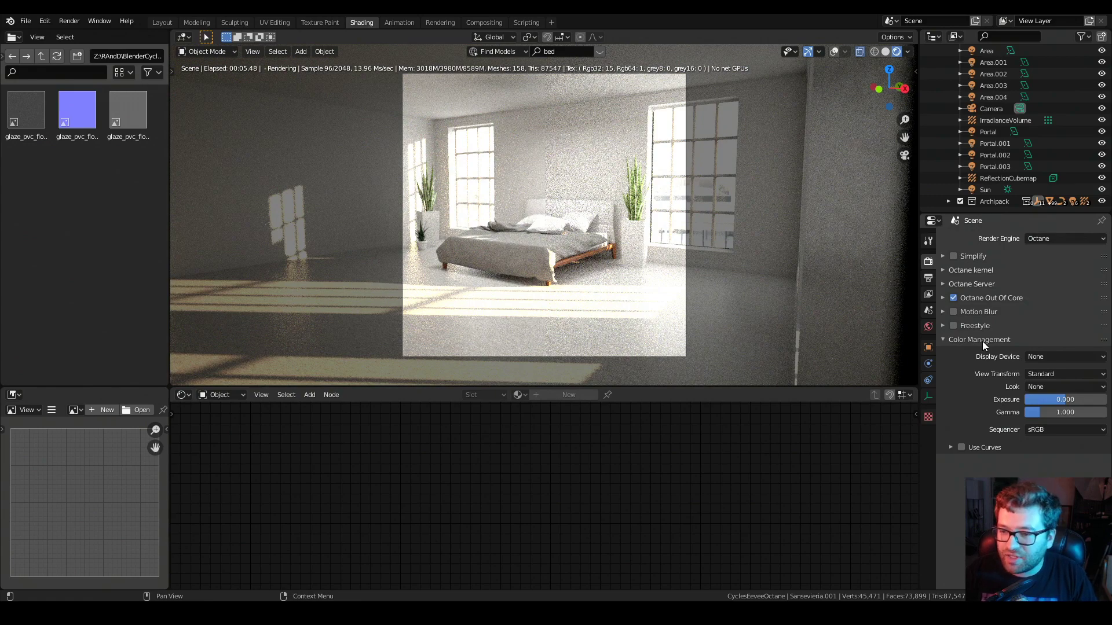
Try sRGB as the display device, look over the view transform options, and restore the display device to None.
left_click(1034, 357)
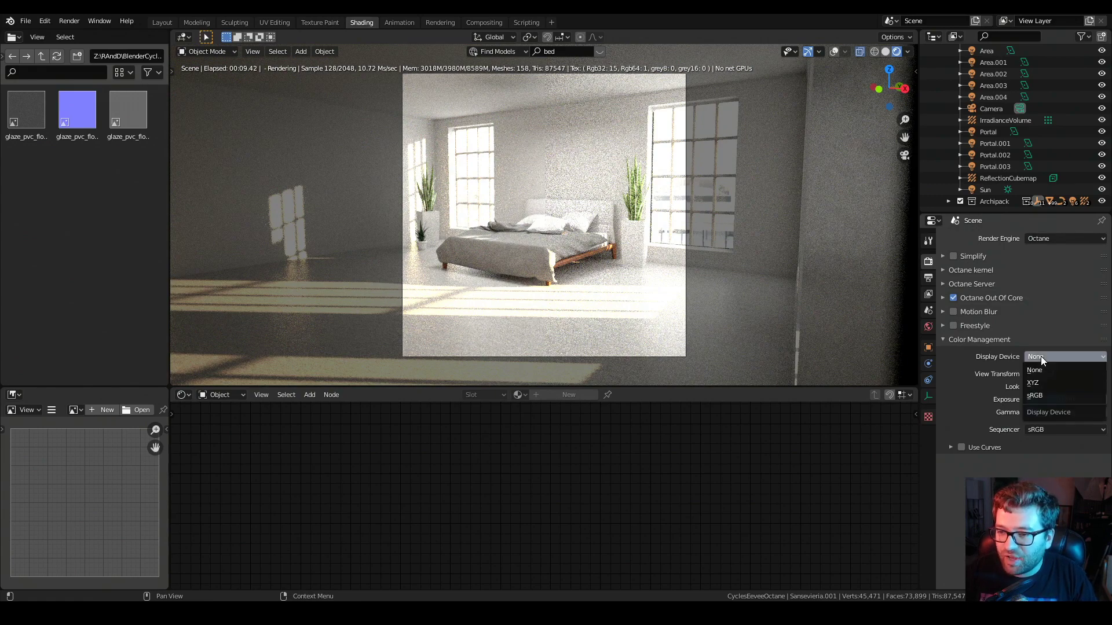
left_click(1051, 393)
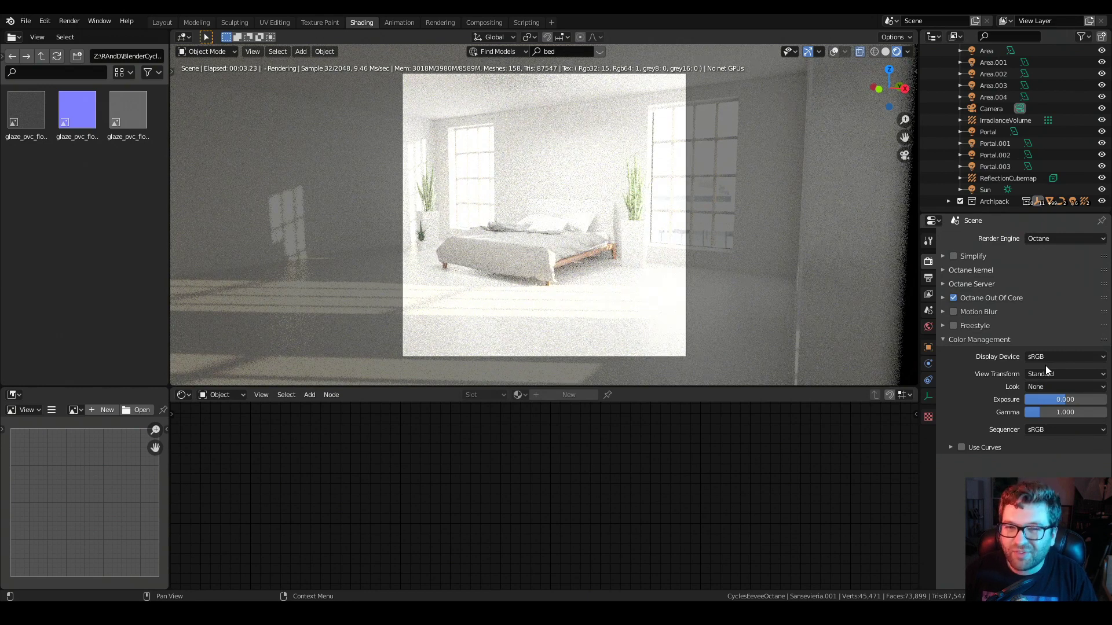
left_click(1039, 376)
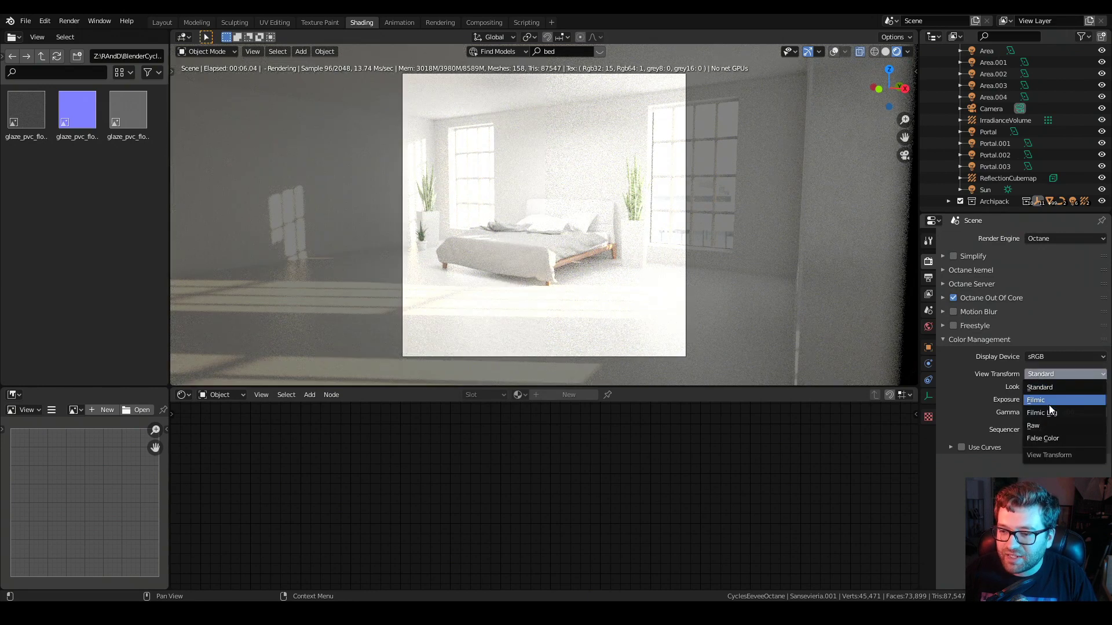
left_click(1037, 377)
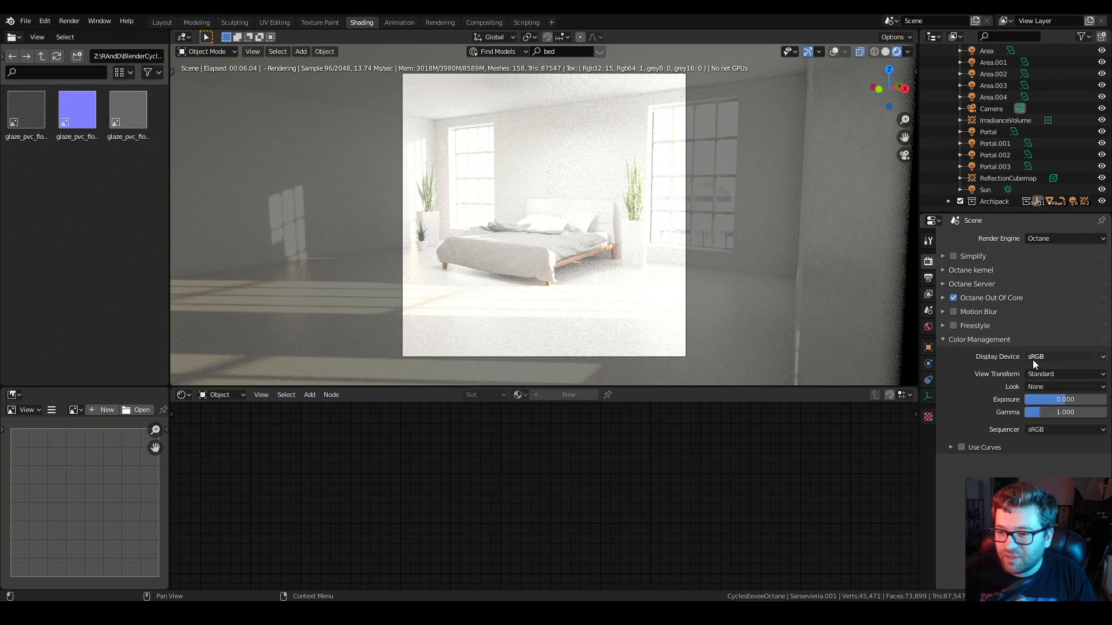
left_click(1033, 358)
left_click(1041, 373)
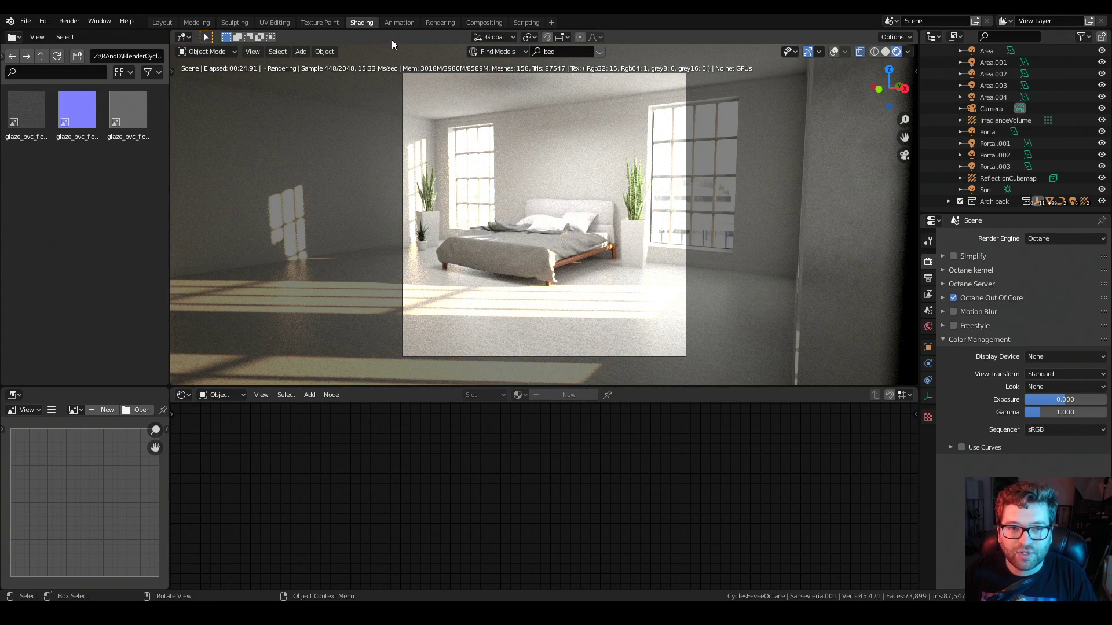
In the Compositing workspace, space out the node chain by moving the Color Correction and Glare nodes farther left.
left_click(484, 22)
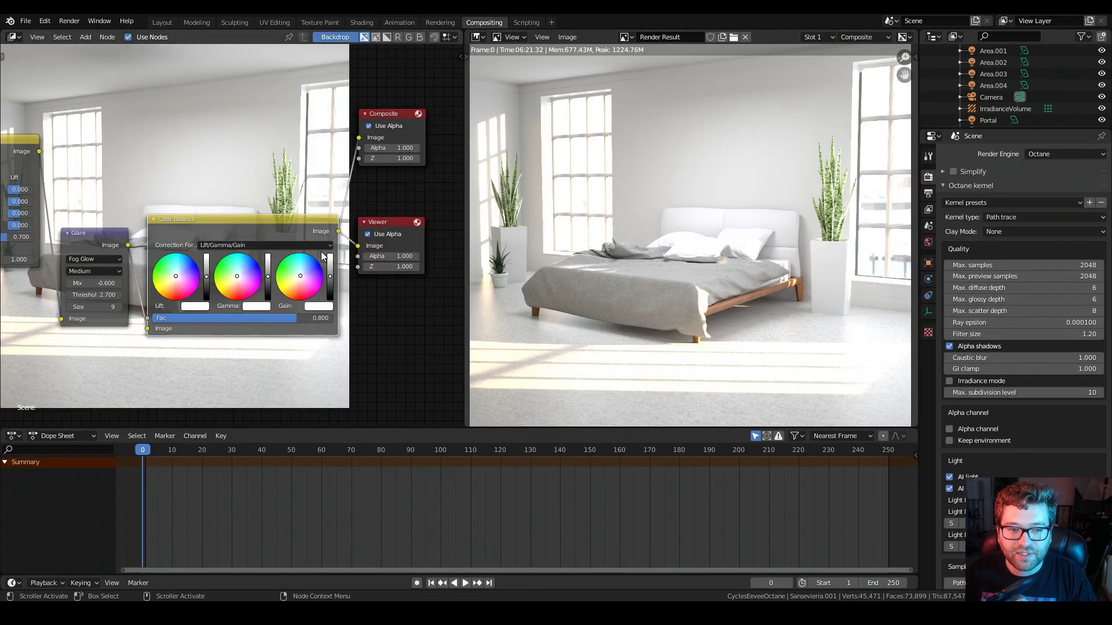
middle_click_drag(172, 176, 371, 90)
middle_click_drag(357, 302, 192, 279)
left_click_drag(257, 103, 174, 132)
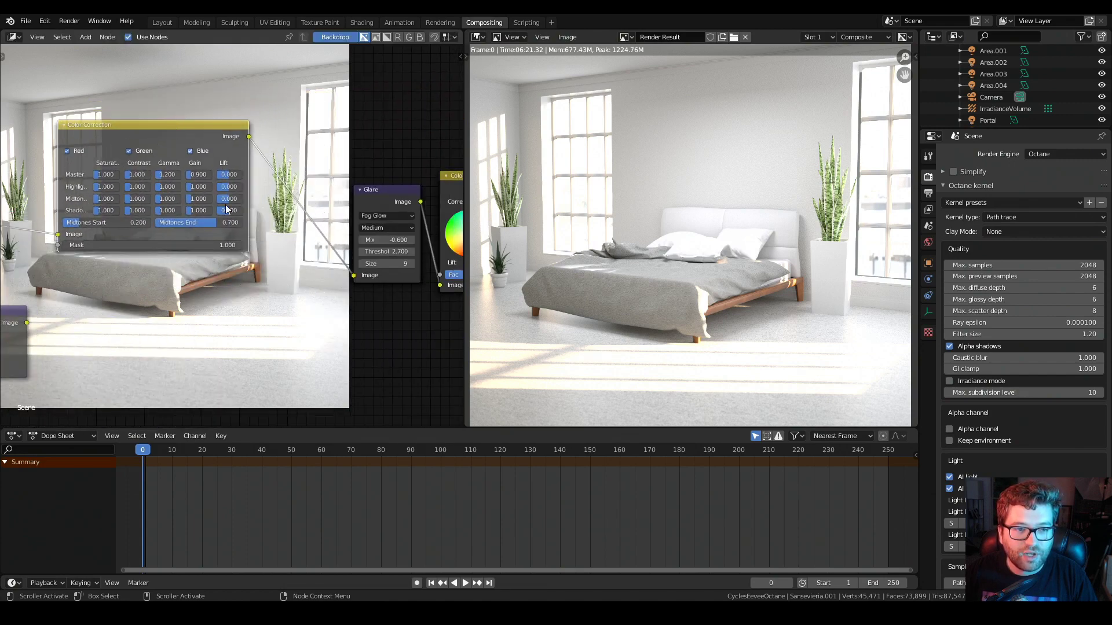
middle_click_drag(336, 326, 206, 330)
left_click_drag(233, 229, 191, 232)
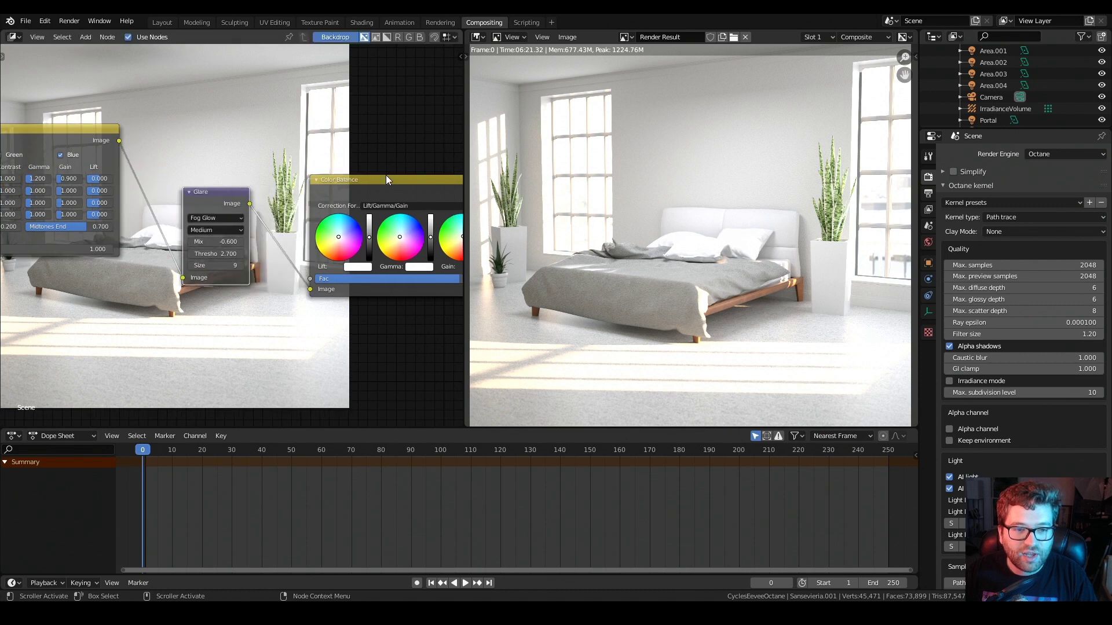
middle_click_drag(404, 158, 194, 191)
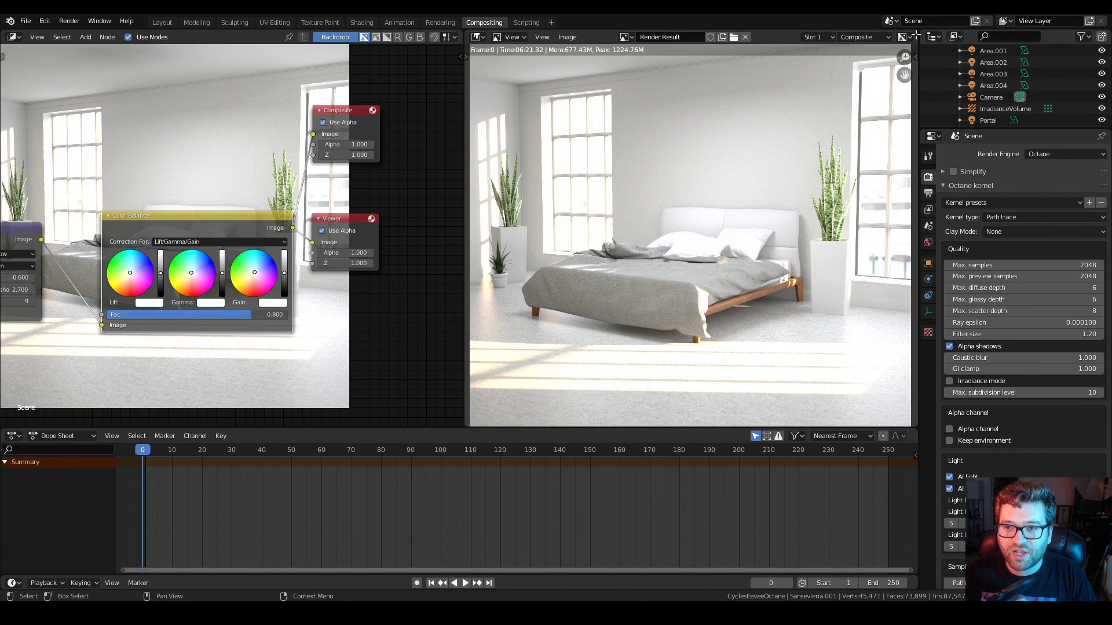
Split the render result's image editor into two side-by-side areas and join them back into one.
left_click_drag(915, 34, 668, 67)
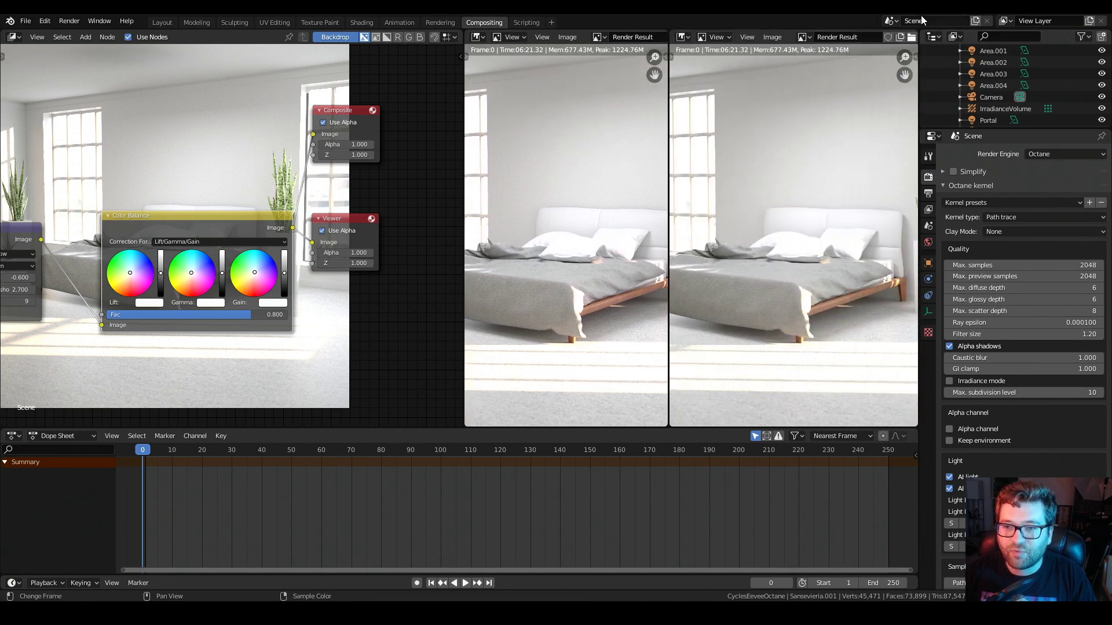
left_click(690, 39)
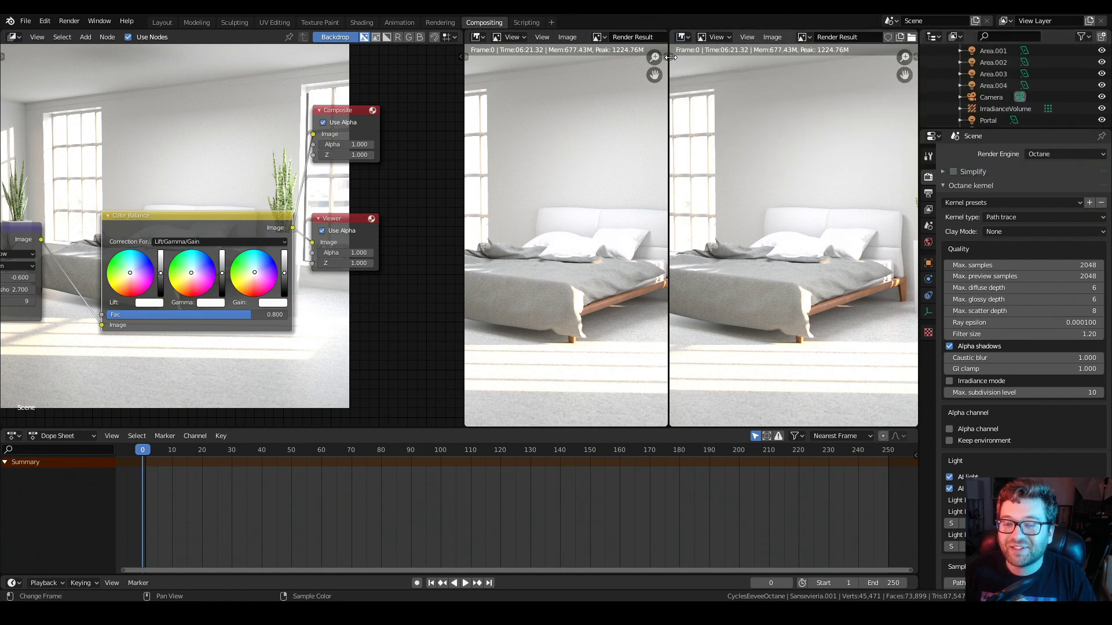
right_click(917, 33)
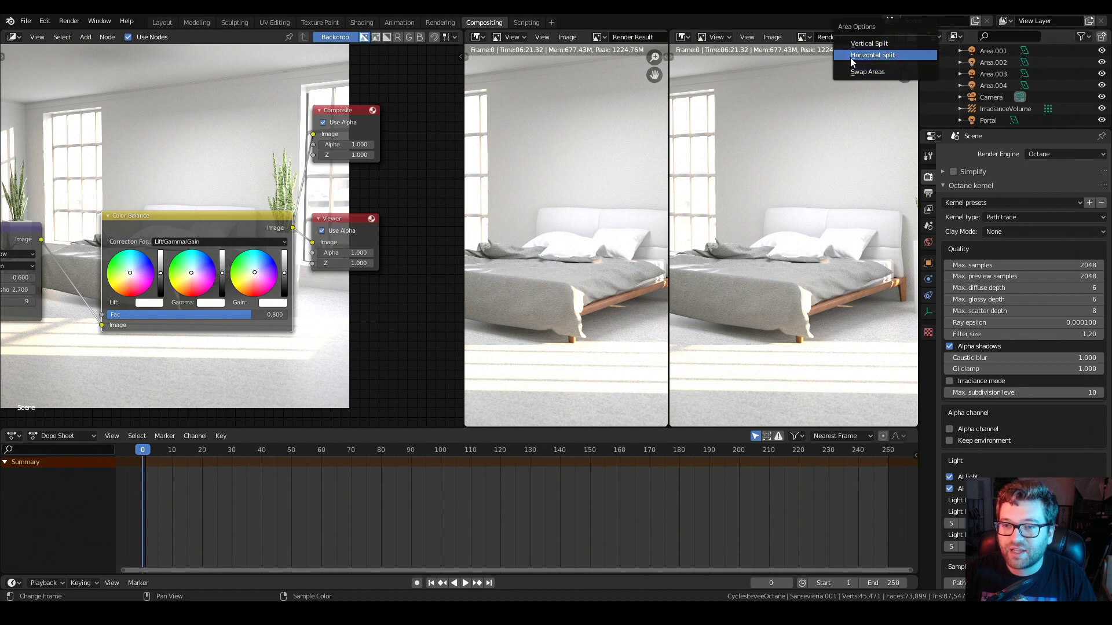
right_click(669, 33)
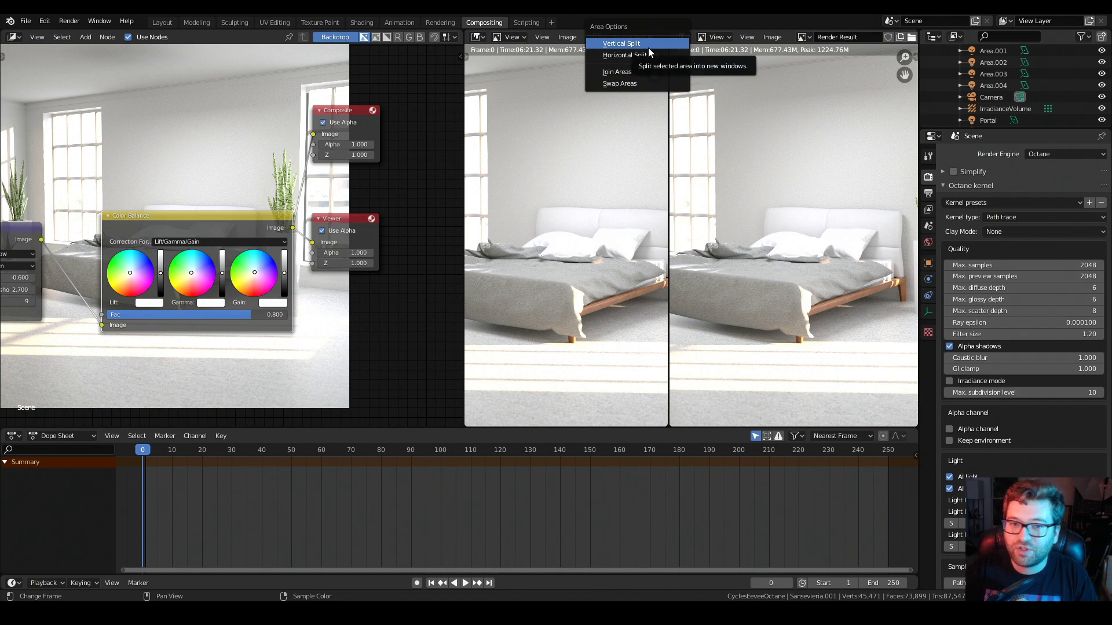
left_click(632, 72)
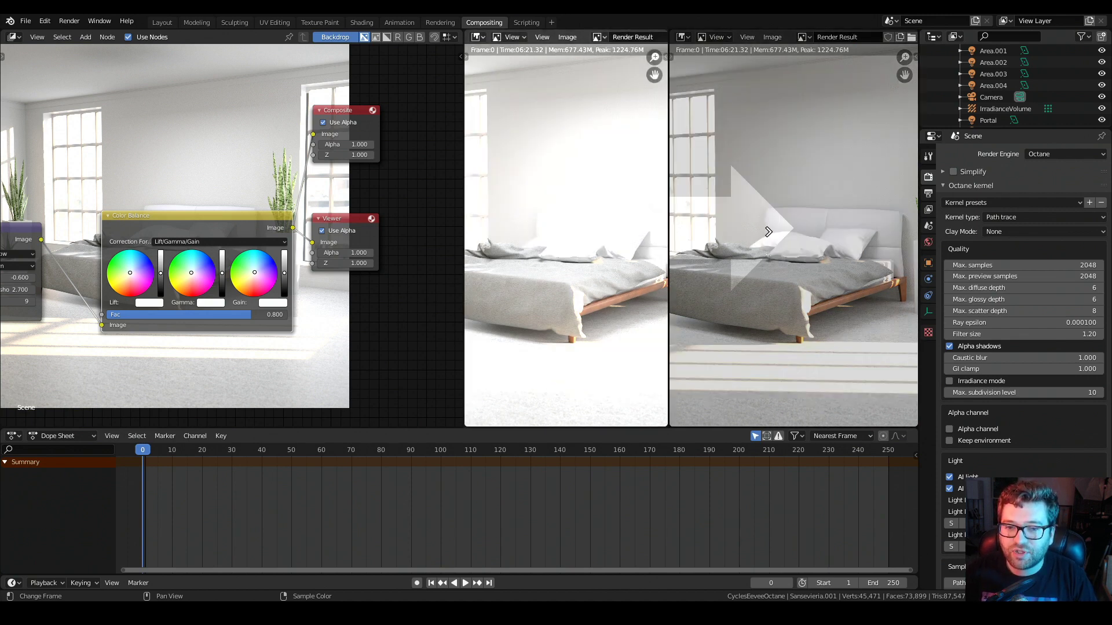
left_click(768, 233)
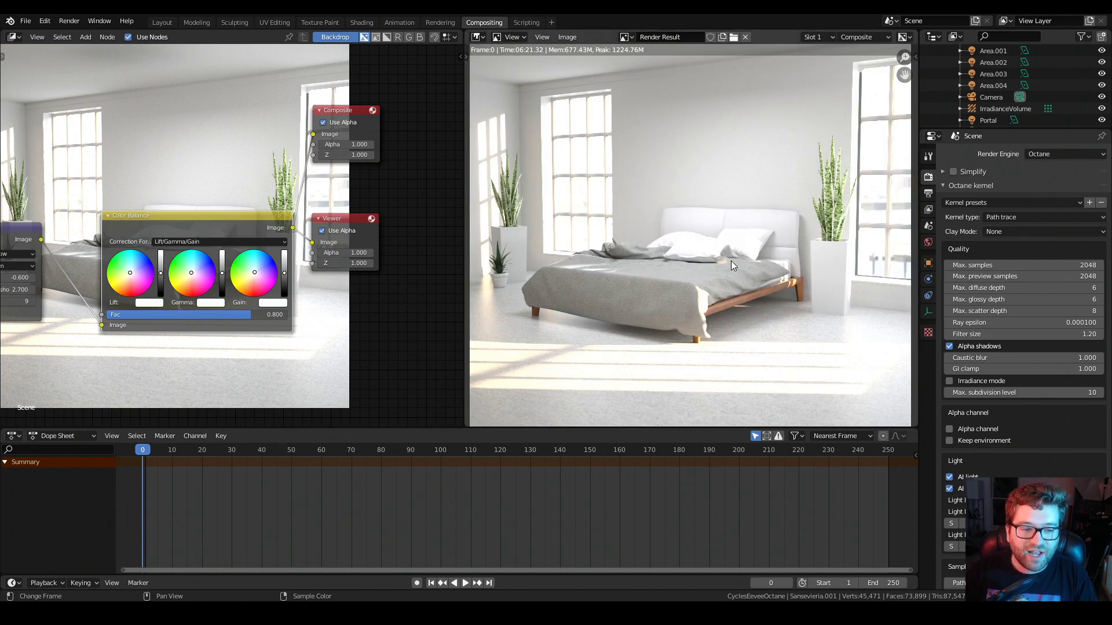
Shrink the Dope Sheet to give the editors above it more height, and fit the whole render result in view.
left_click_drag(528, 429, 528, 473)
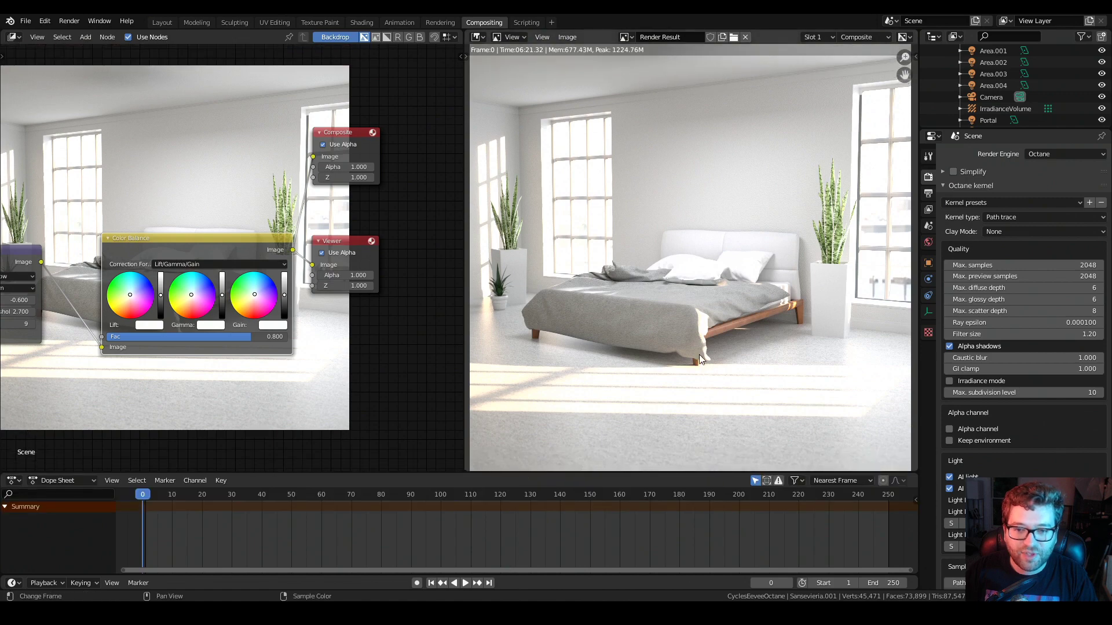
key("Home")
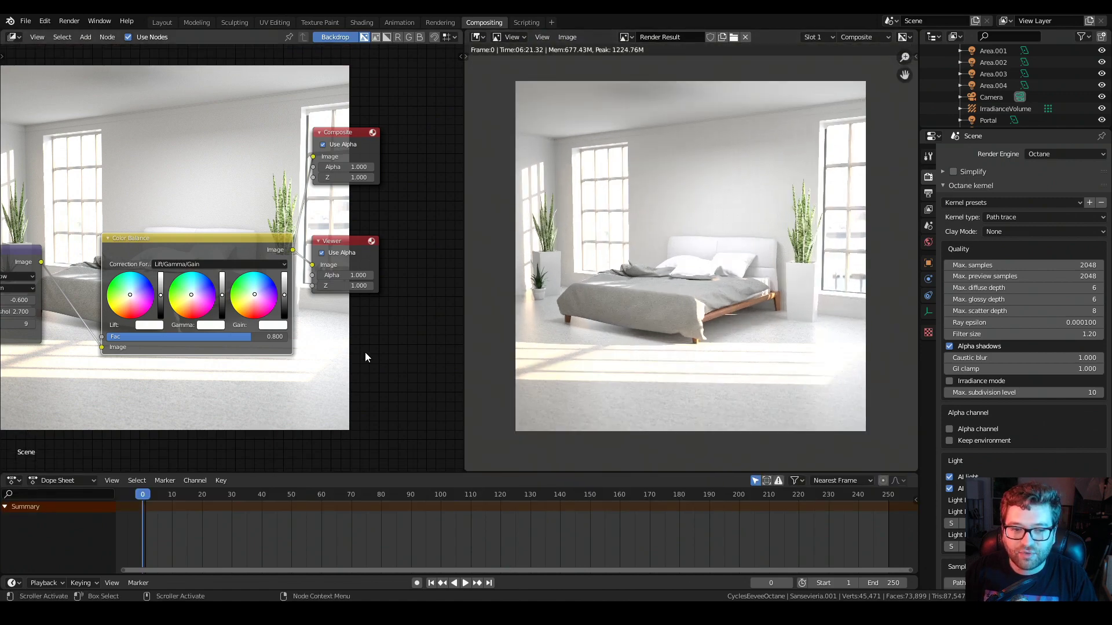
Link the Render Layers image output directly to the Composite node's Image input, bypassing the color correction, glare and color balance nodes.
key("Home")
scroll(370, 342, "down", 1)
middle_click_drag(196, 357, 264, 336)
middle_click_drag(236, 340, 266, 354)
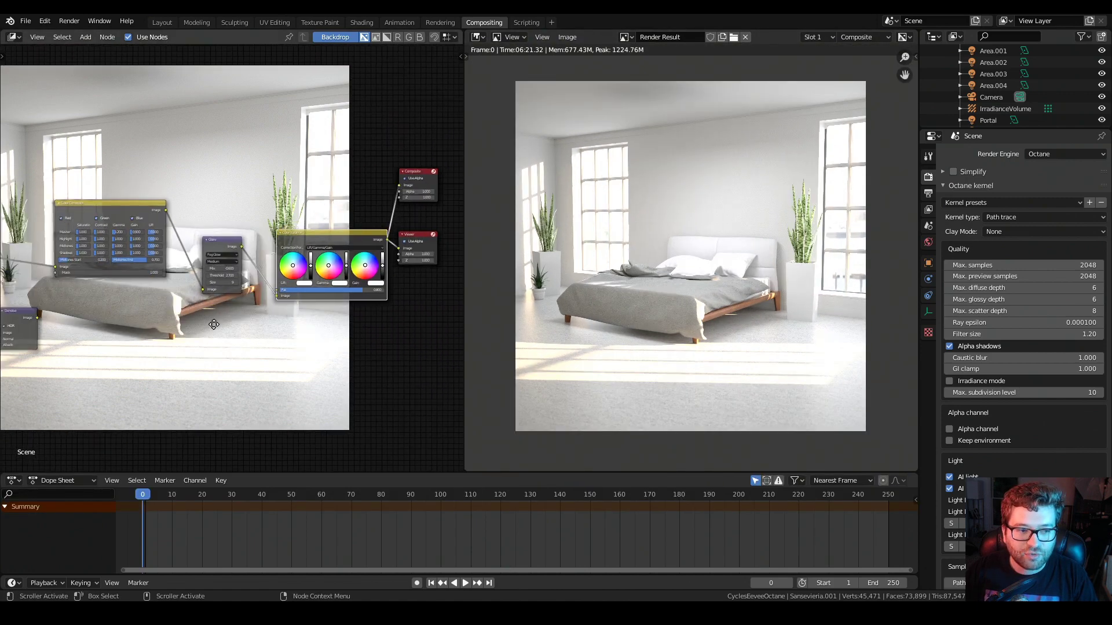
scroll(267, 353, "down", 2)
left_click_drag(12, 276, 429, 203)
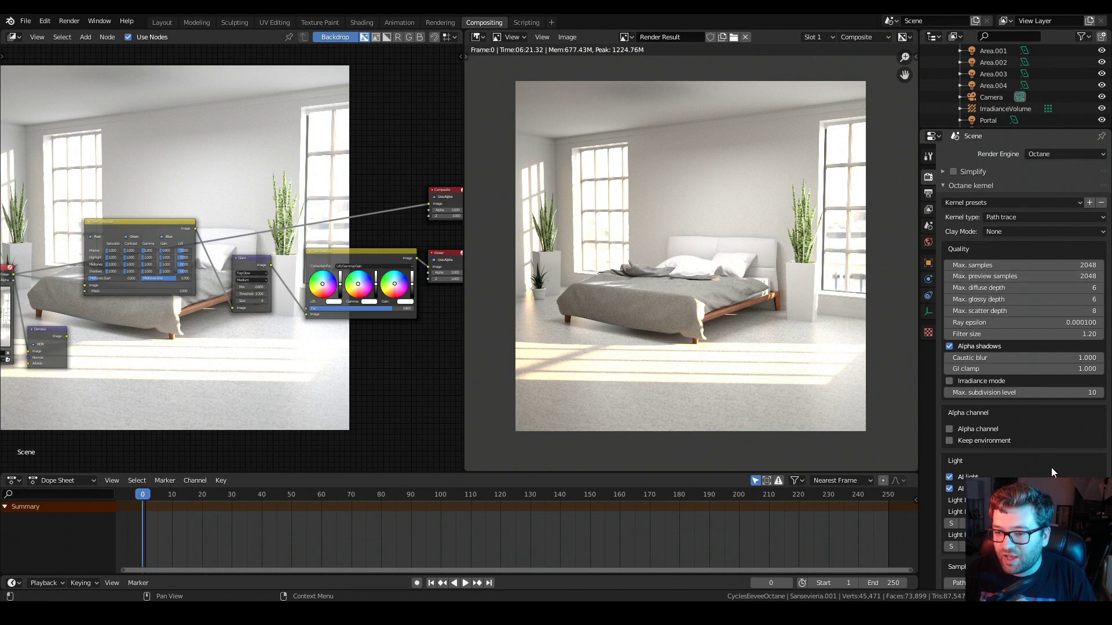
Look through the Octane kernel and Octane Server render settings, including quality, light, sampling, adaptive sampling and deep image options.
scroll(1048, 466, "down", 6)
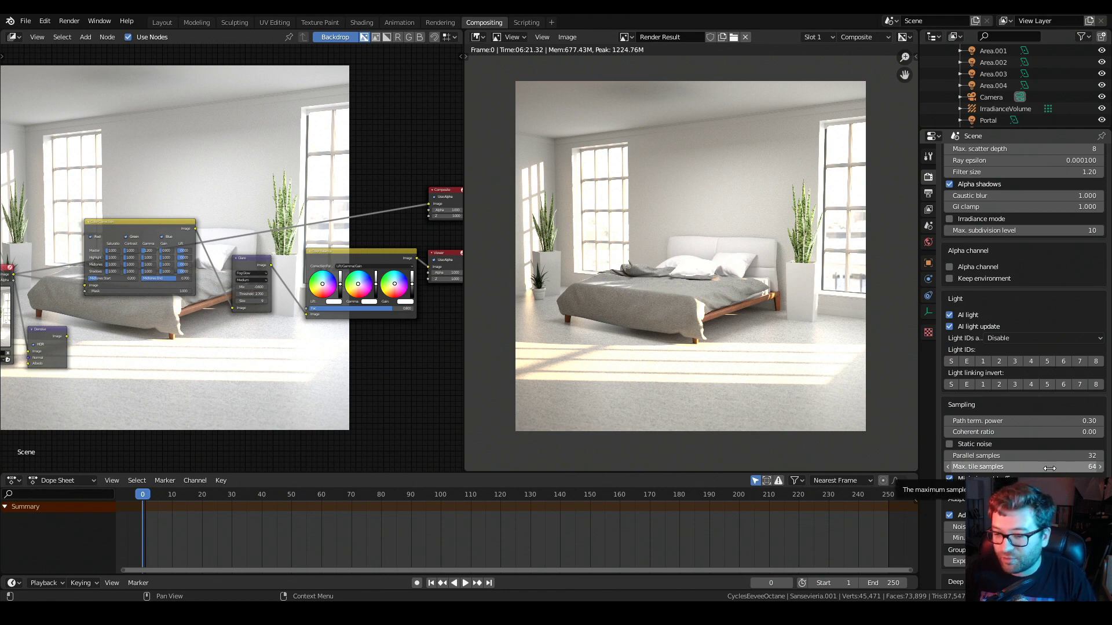
scroll(1048, 465, "down", 1)
scroll(1047, 466, "down", 6)
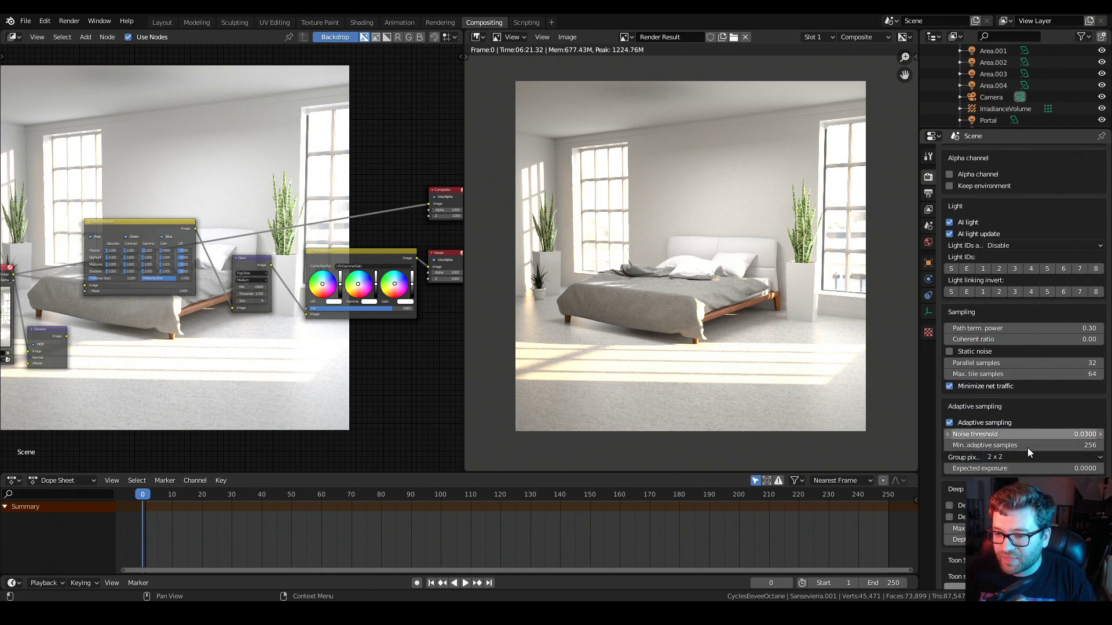
scroll(1048, 465, "down", 12)
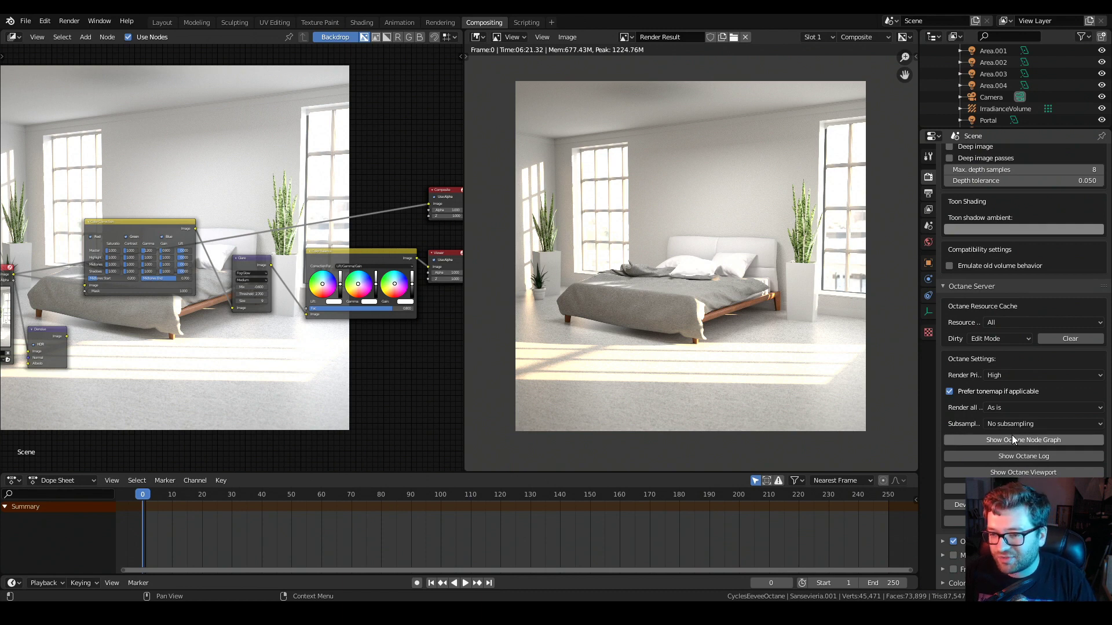
scroll(1035, 355, "up", 10)
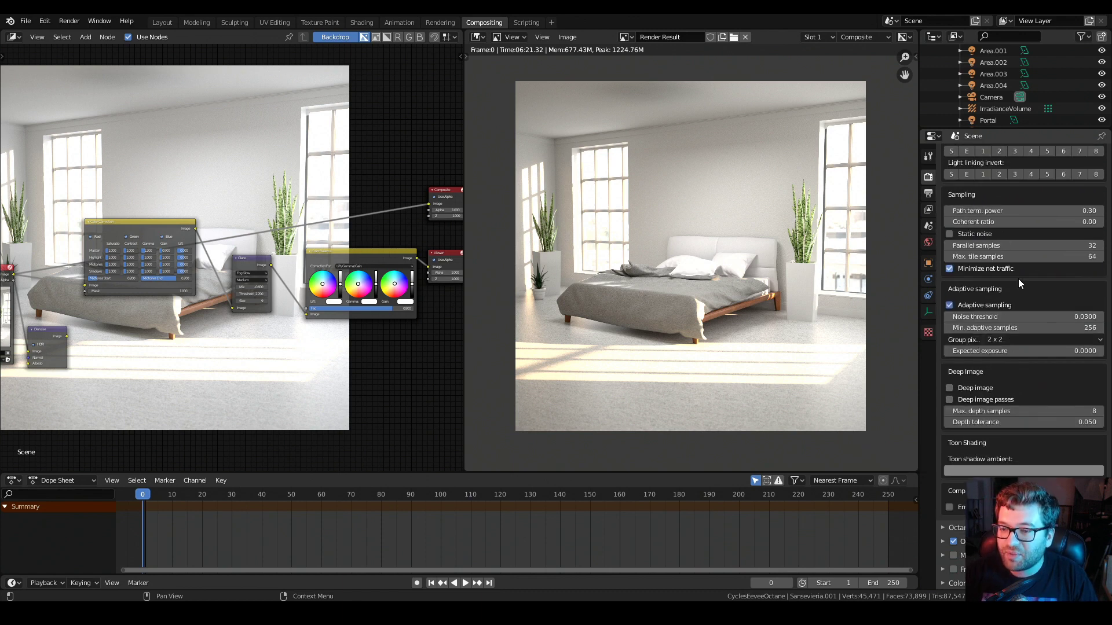
scroll(1035, 355, "up", 5)
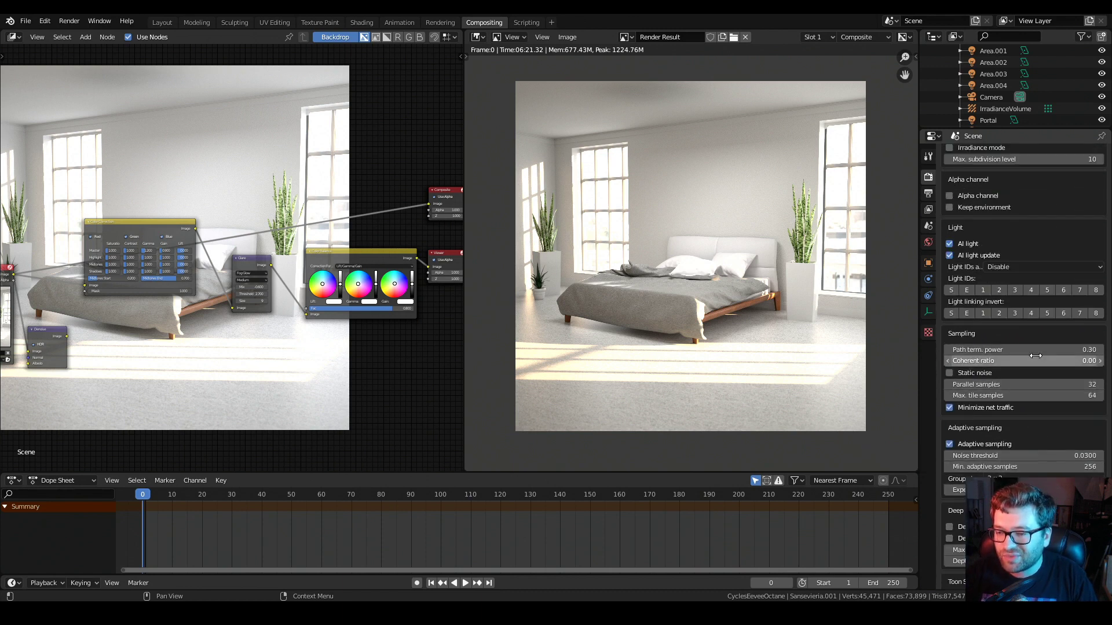
scroll(1035, 355, "up", 10)
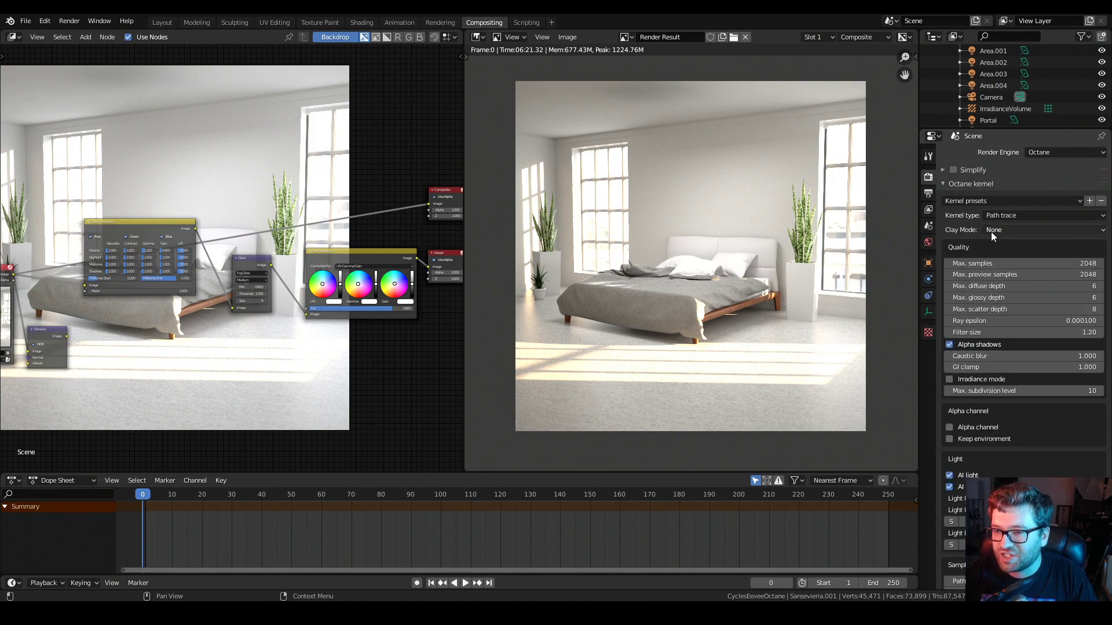
scroll(1009, 440, "down", 6)
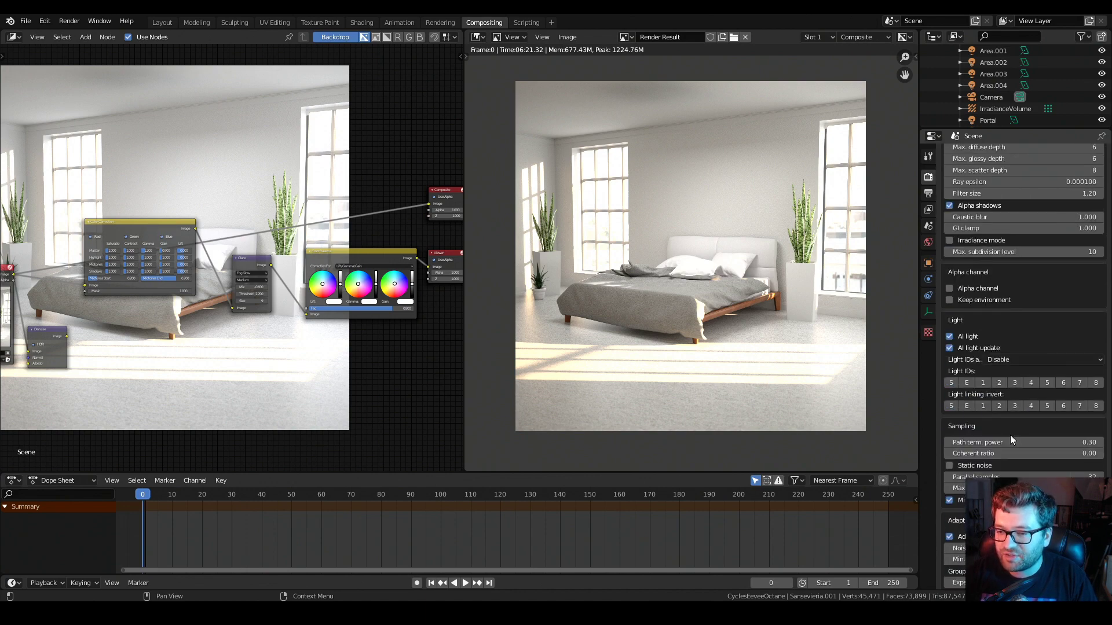
scroll(1009, 440, "up", 7)
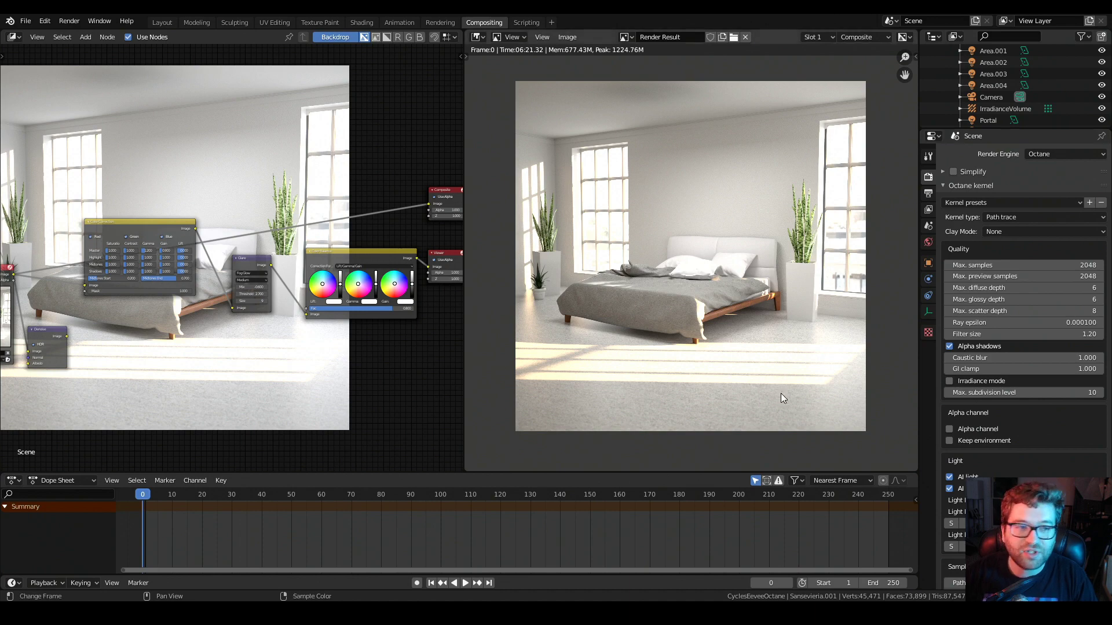
Switch to the Layout workspace, hide the viewport sidebar and view the bedroom from a slightly different angle.
left_click(165, 22)
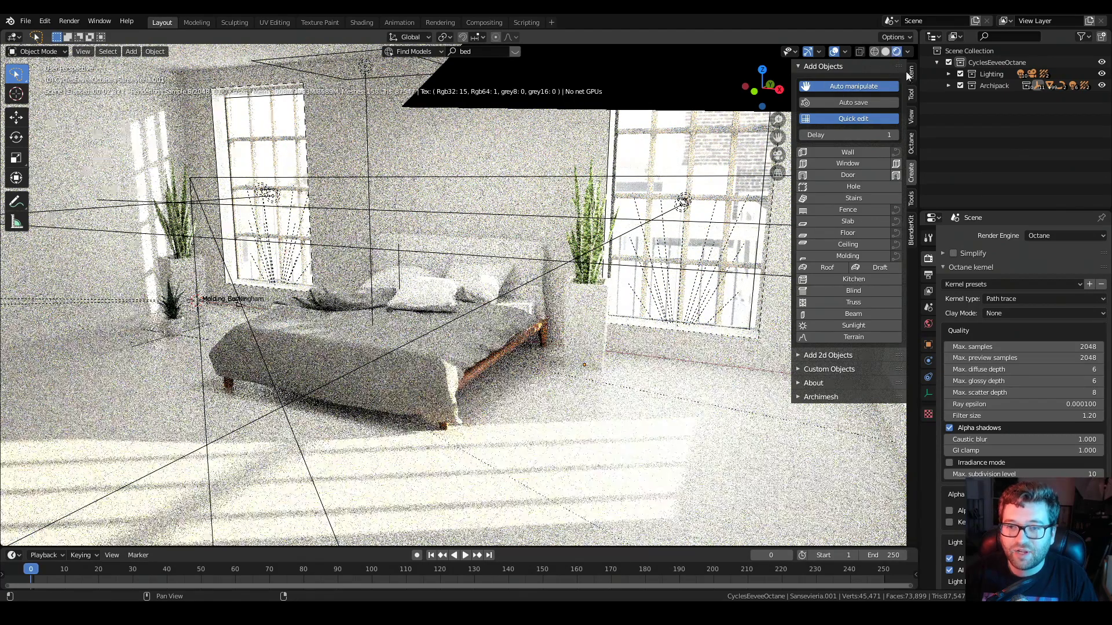
key("n")
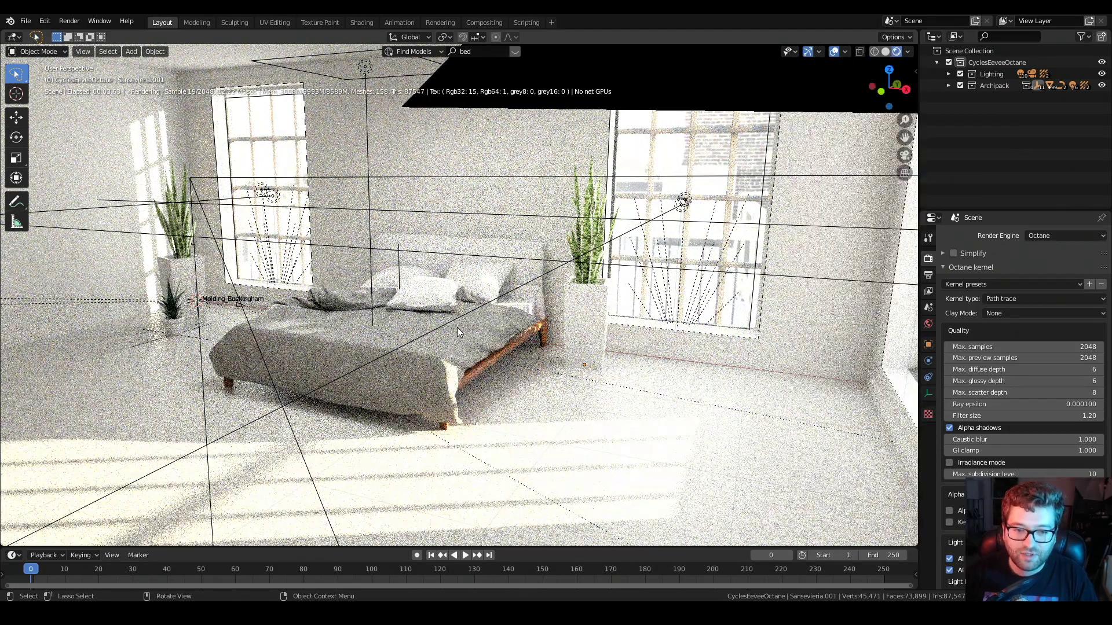
middle_click_drag(592, 249, 565, 318)
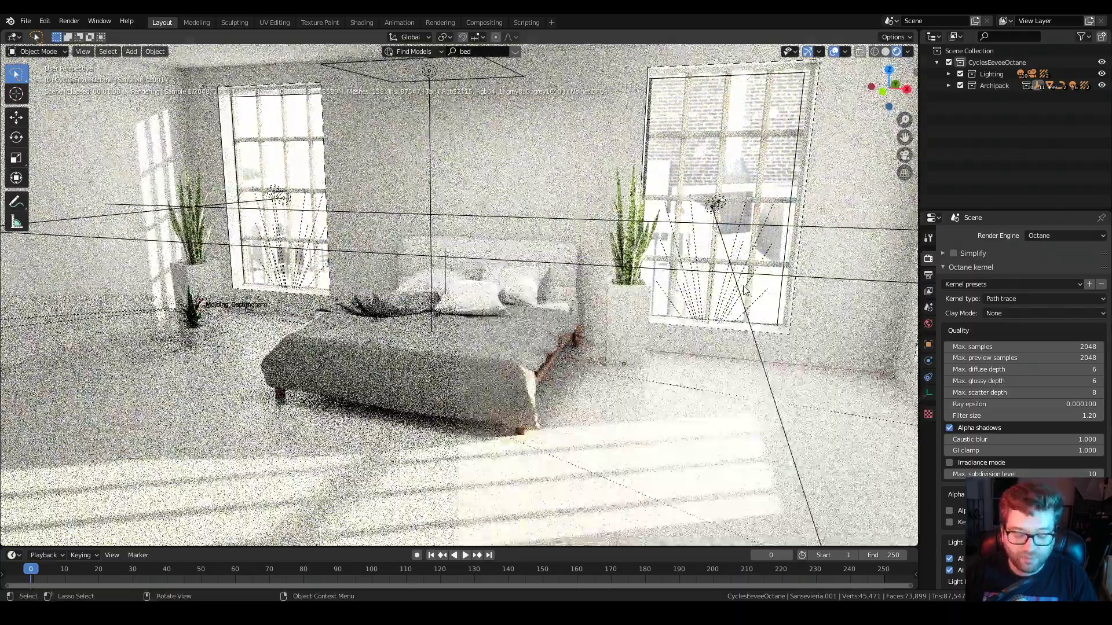
Show the BlenderKit options in the viewport sidebar and look up the BlenderKit add-on in the preferences by filtering for "blen".
key("n")
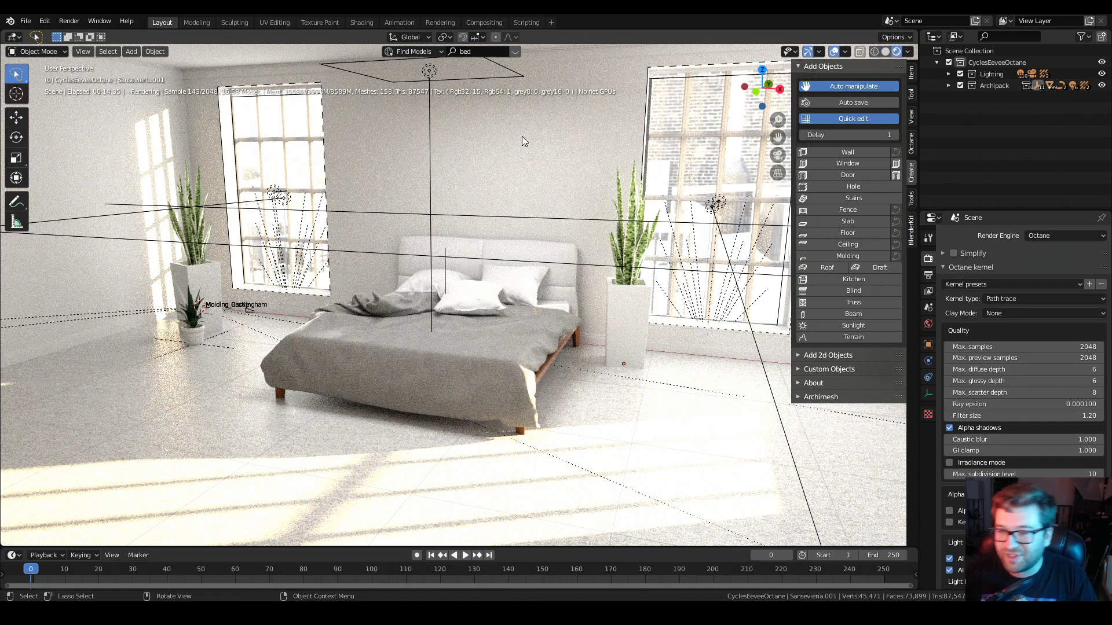
left_click(911, 231)
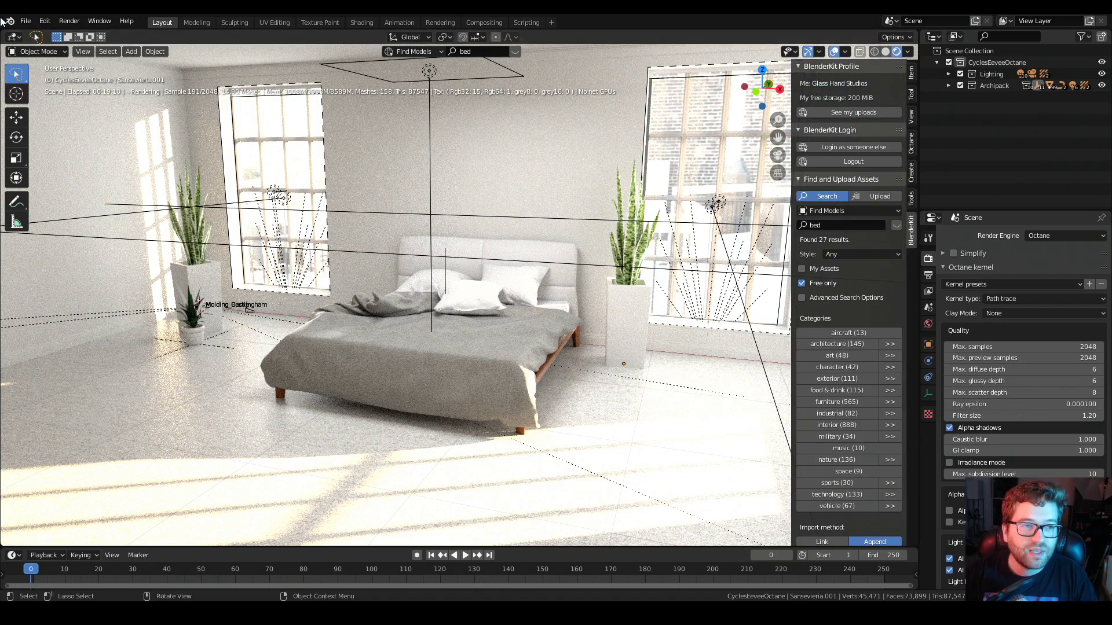
left_click(45, 21)
left_click(90, 190)
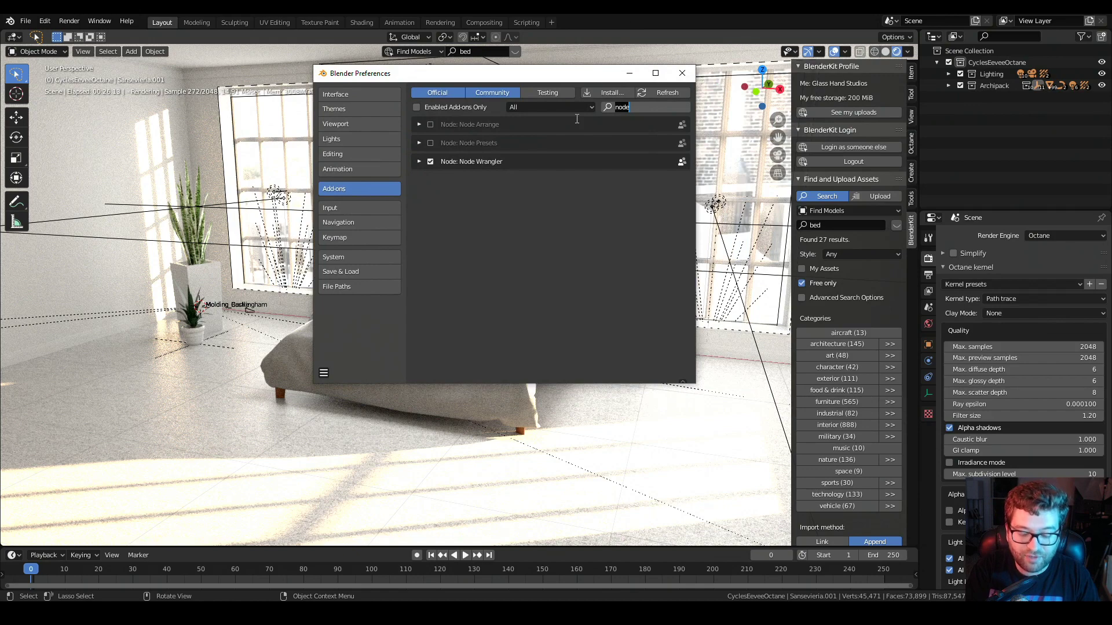
type("blen")
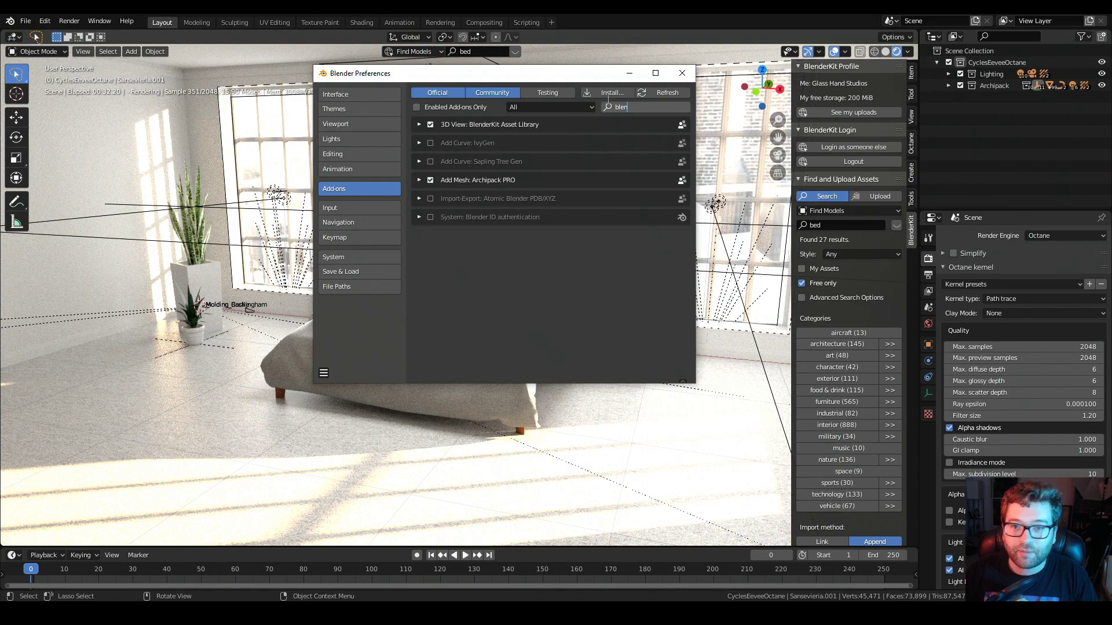
left_click(681, 72)
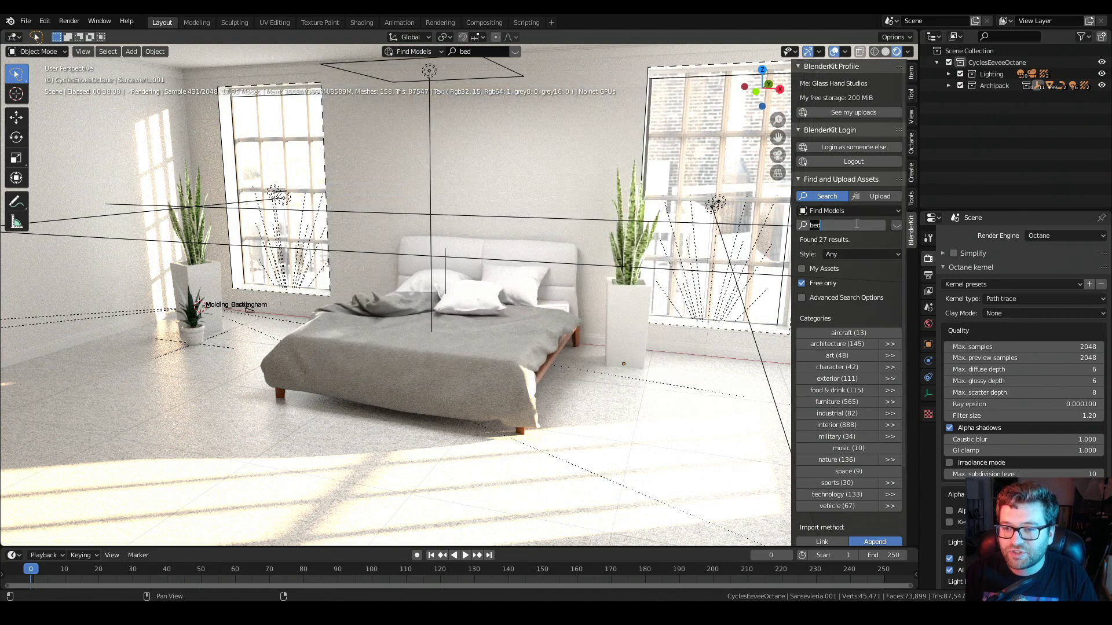
Search the free BlenderKit models for "bed" and "plant", and look over a plant preview and the import options.
key("Return")
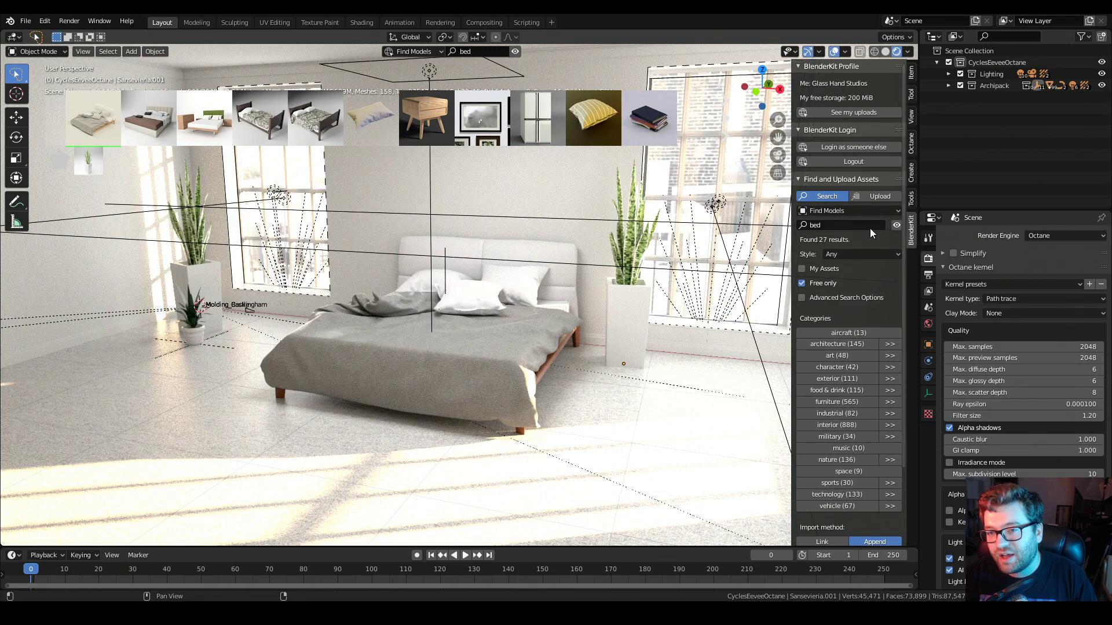
left_click(853, 225)
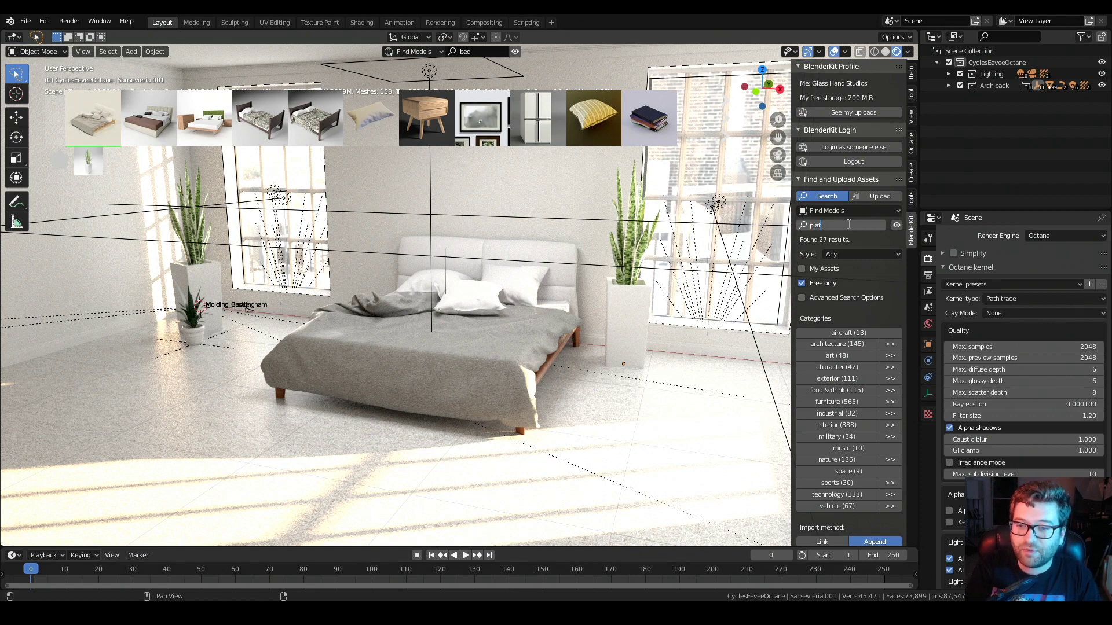
type("plant")
key("Return")
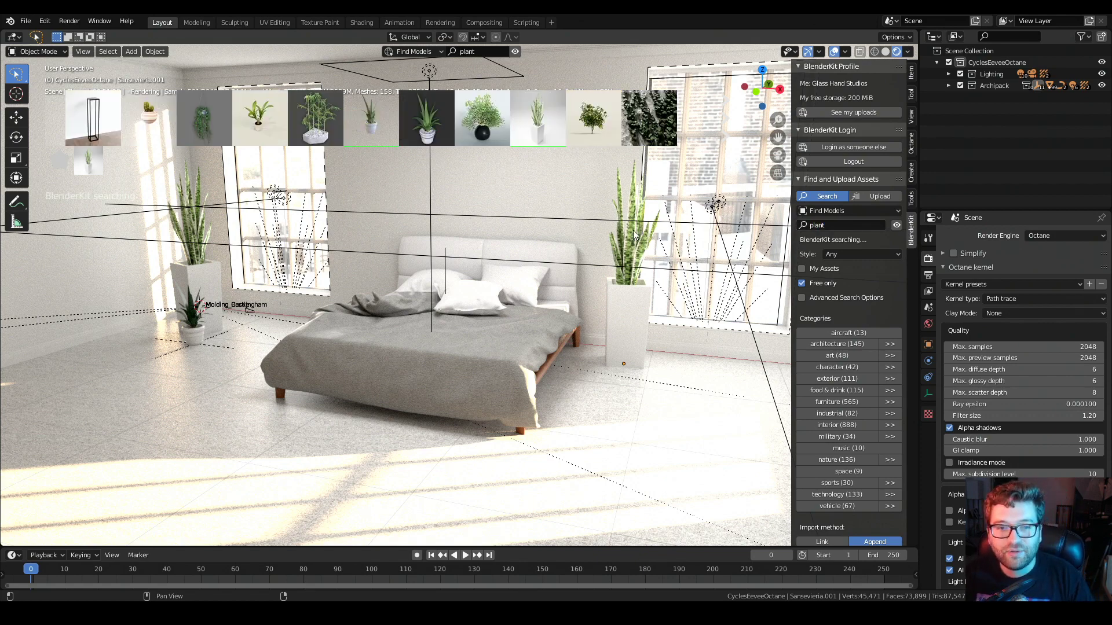
mouse_move(477, 125)
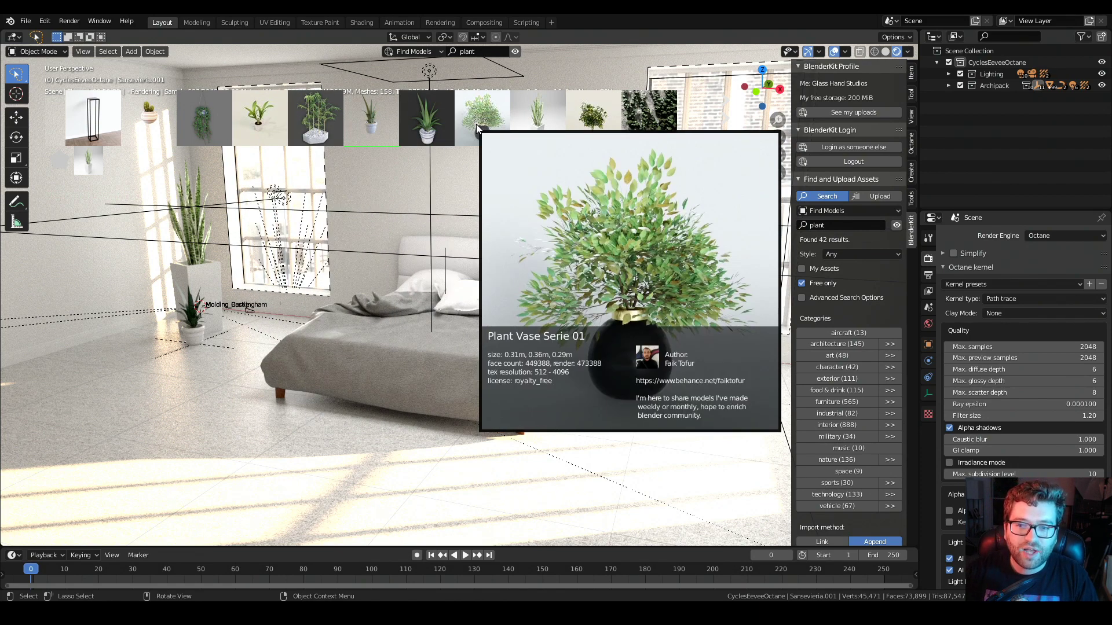
scroll(849, 516, "down", 3)
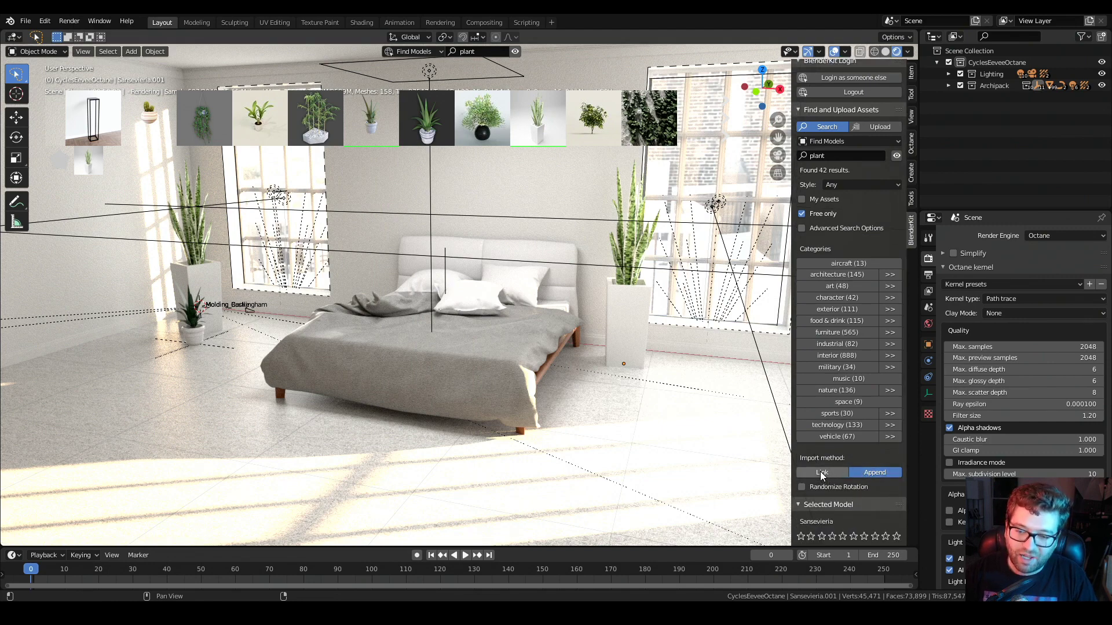
scroll(866, 470, "down", 1)
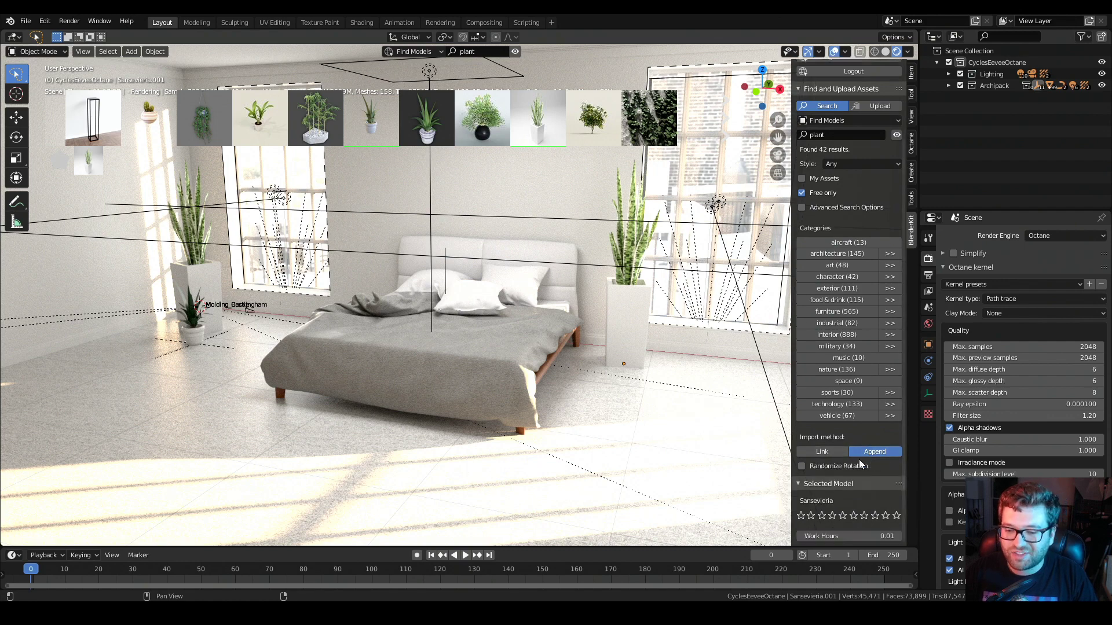
scroll(859, 462, "up", 4)
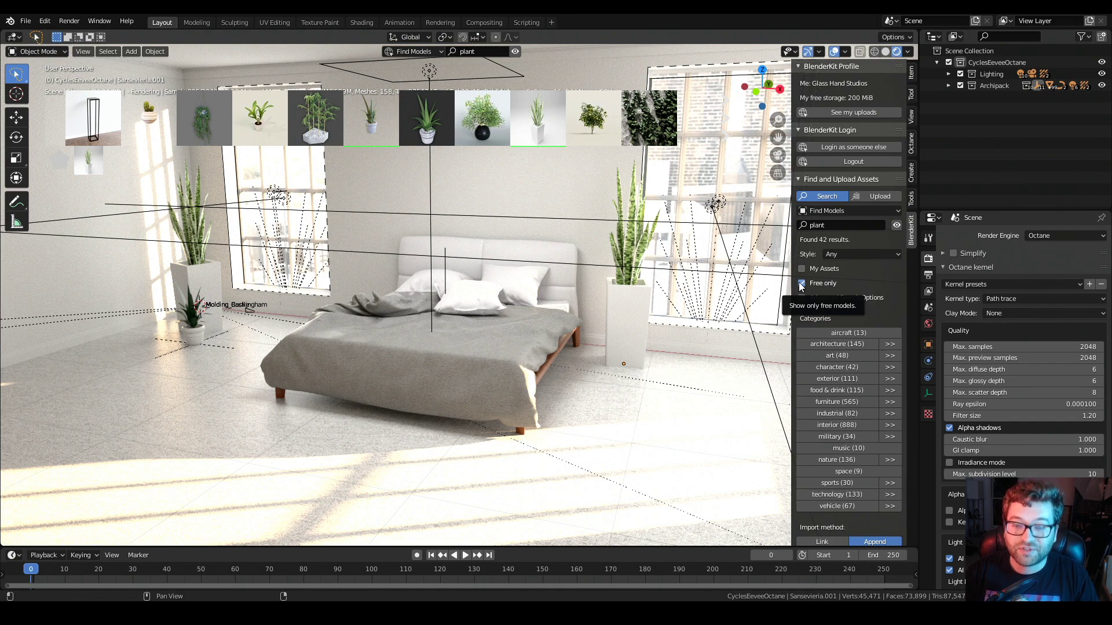
Clear the view of the rendered bedroom by hiding the BlenderKit asset bar, the sidebar and the viewport overlays.
left_click(897, 224)
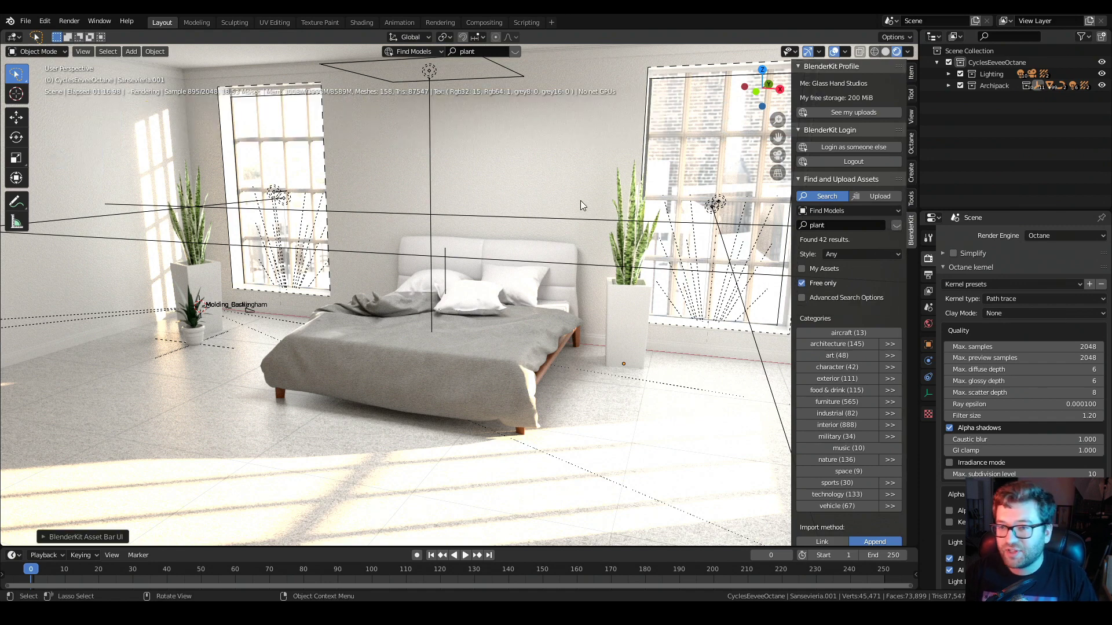
key("n")
key("n")
key("n")
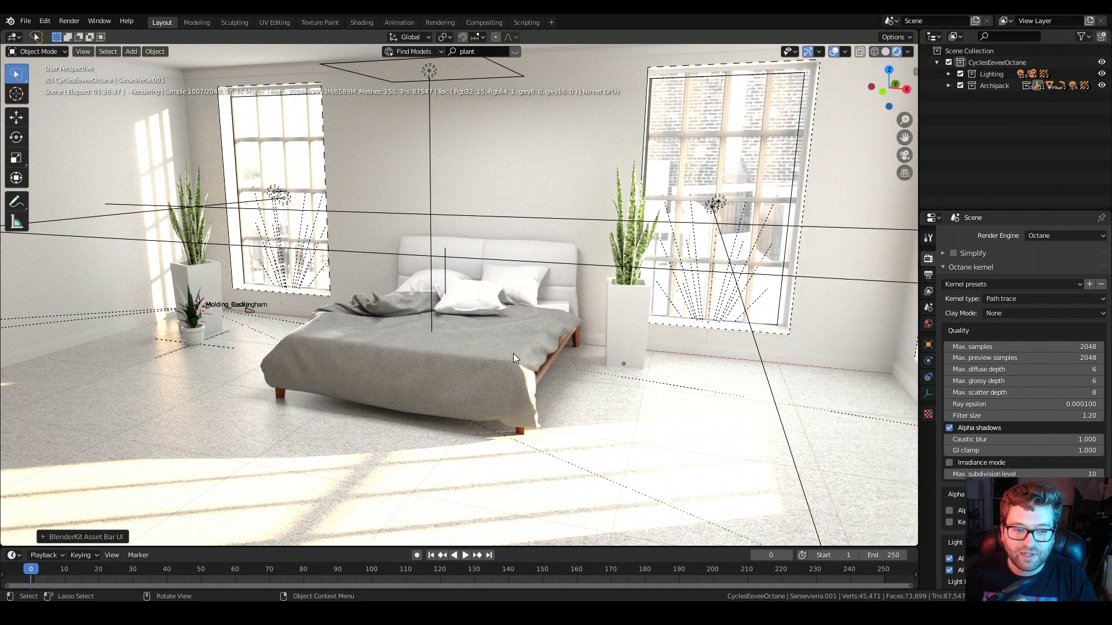
left_click(834, 53)
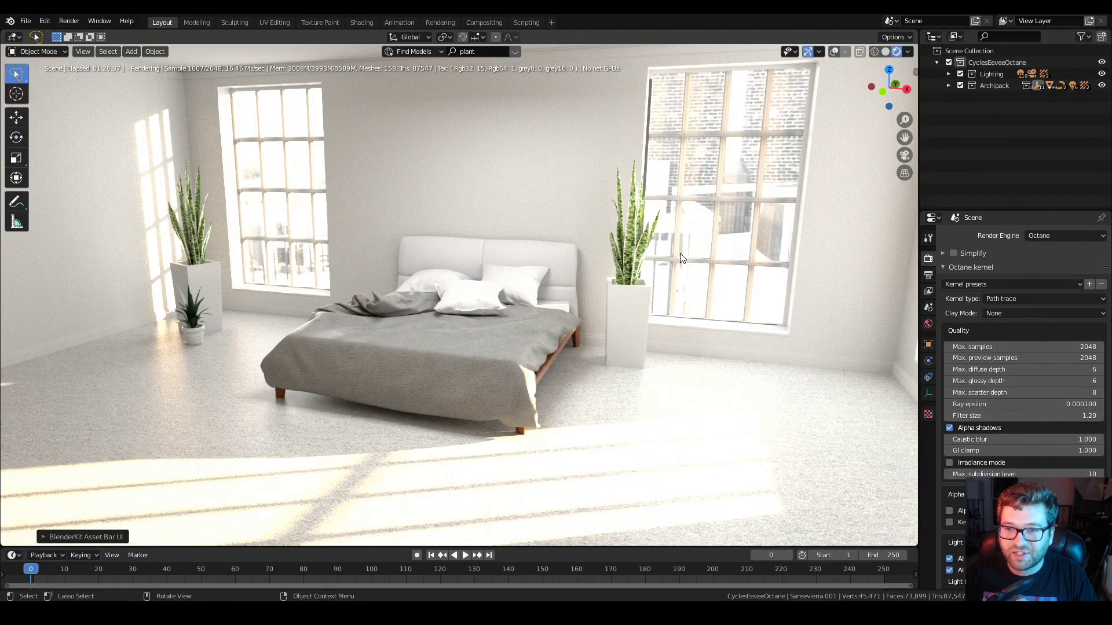
Examine the Octane viewport render of the bed, pillows and plants up close and from several angles.
scroll(645, 286, "up", 5)
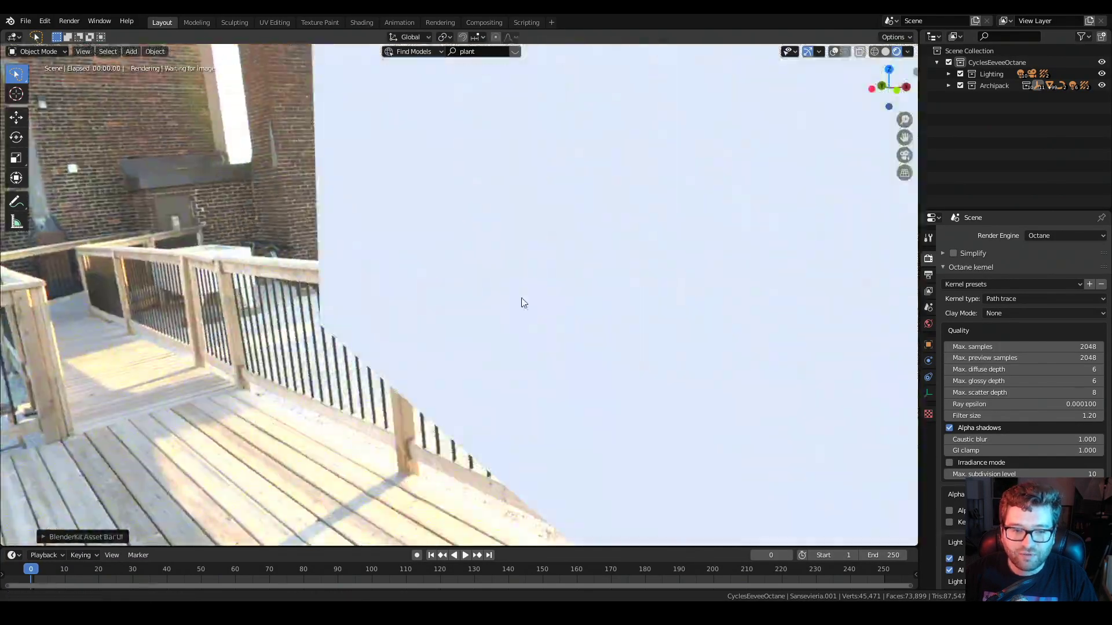
scroll(524, 303, "down", 5)
middle_click_drag(523, 302, 358, 319)
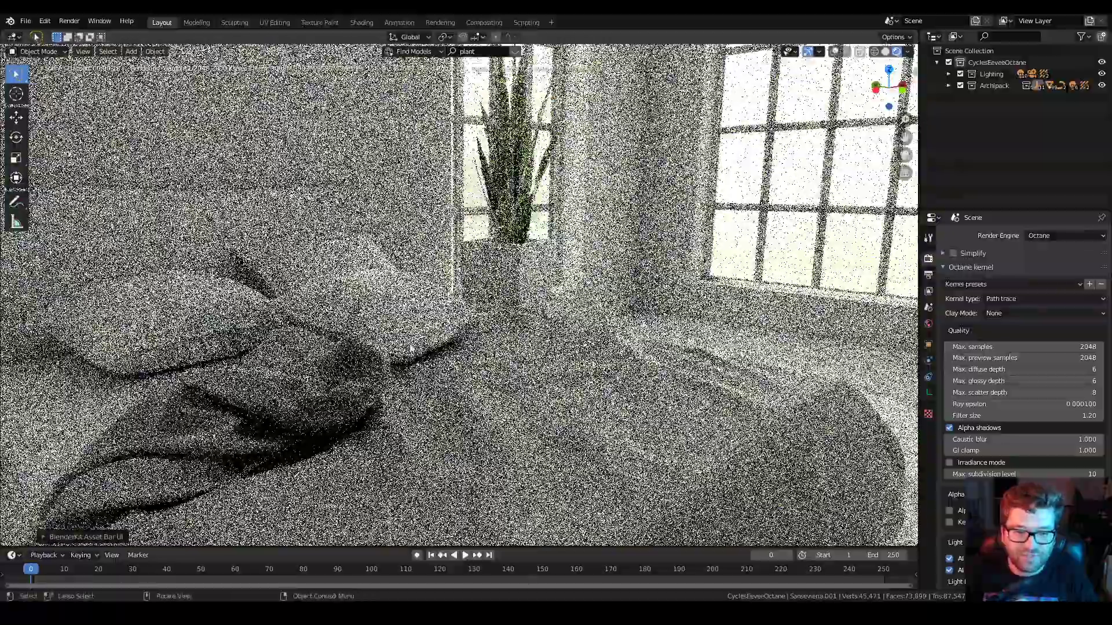
scroll(464, 345, "up", 4)
scroll(464, 344, "down", 4)
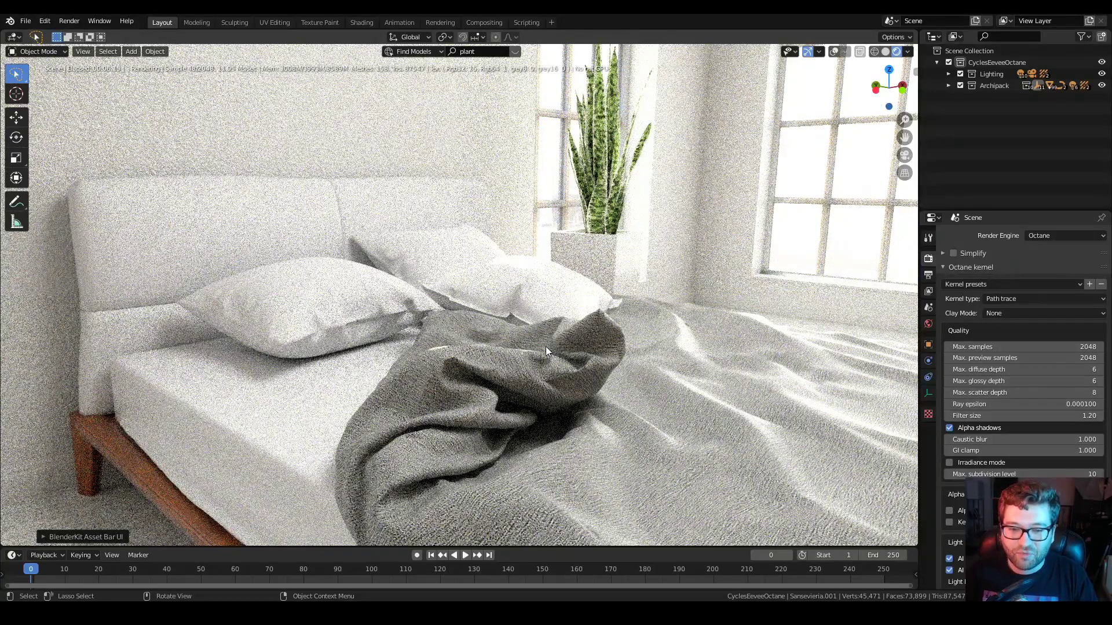
middle_click_drag(582, 352, 640, 364)
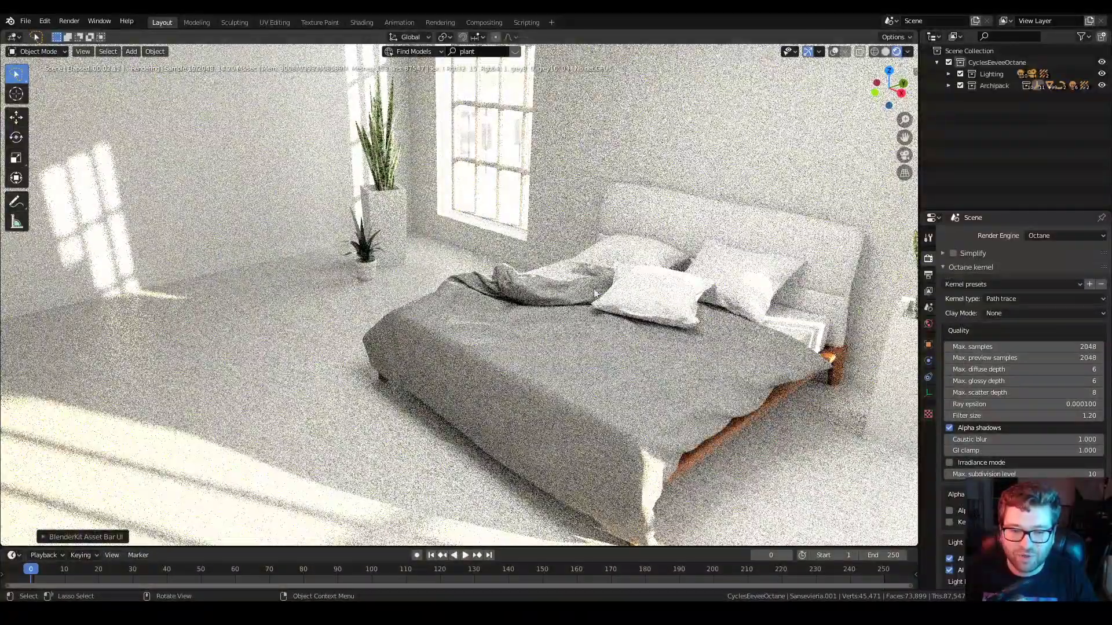
mouse_move(596, 285)
middle_mouse_down()
mouse_move(612, 291)
mouse_move(596, 295)
middle_mouse_up()
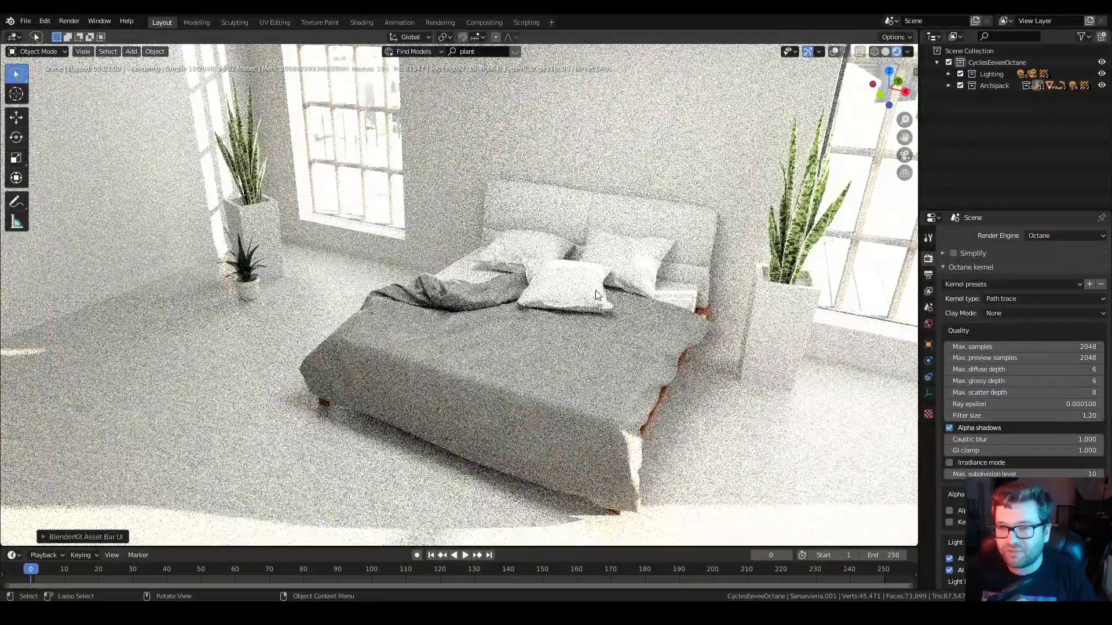
Set the Layout viewport to solid shading, view the bed from the front and switch to the Shading workspace.
left_click(887, 52)
mouse_move(609, 283)
middle_mouse_down()
mouse_move(662, 308)
mouse_move(564, 321)
mouse_move(479, 302)
mouse_move(531, 279)
mouse_move(616, 303)
mouse_move(508, 273)
middle_mouse_up()
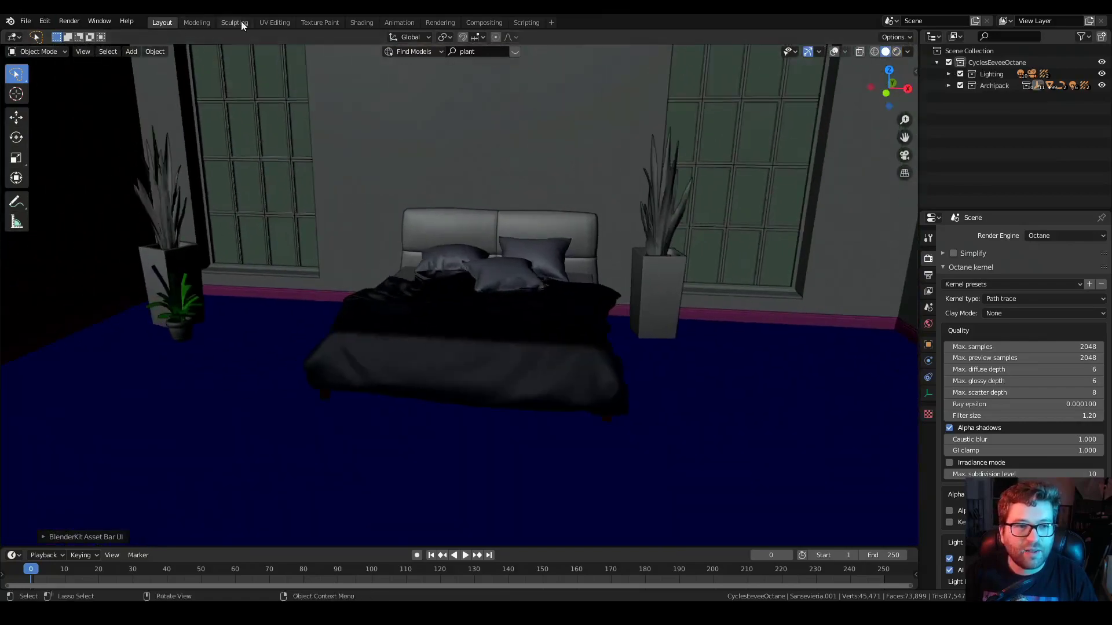
left_click(366, 23)
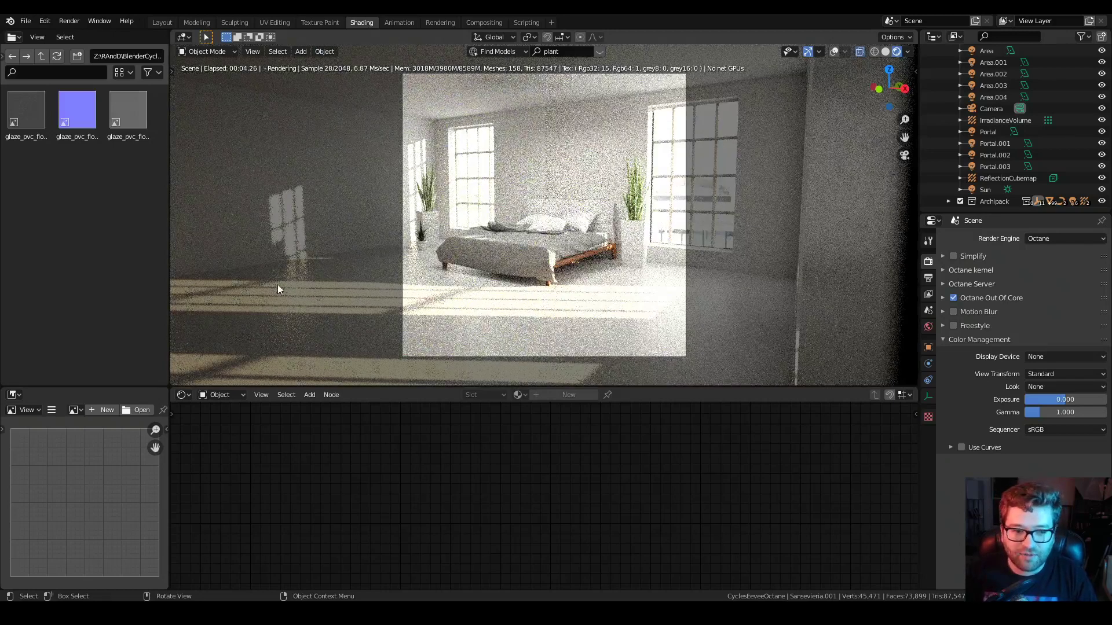
Switch the shader editor to the World nodes and look over the separate Cycles, Eevee and Octane output setups.
left_click(237, 394)
left_click(232, 422)
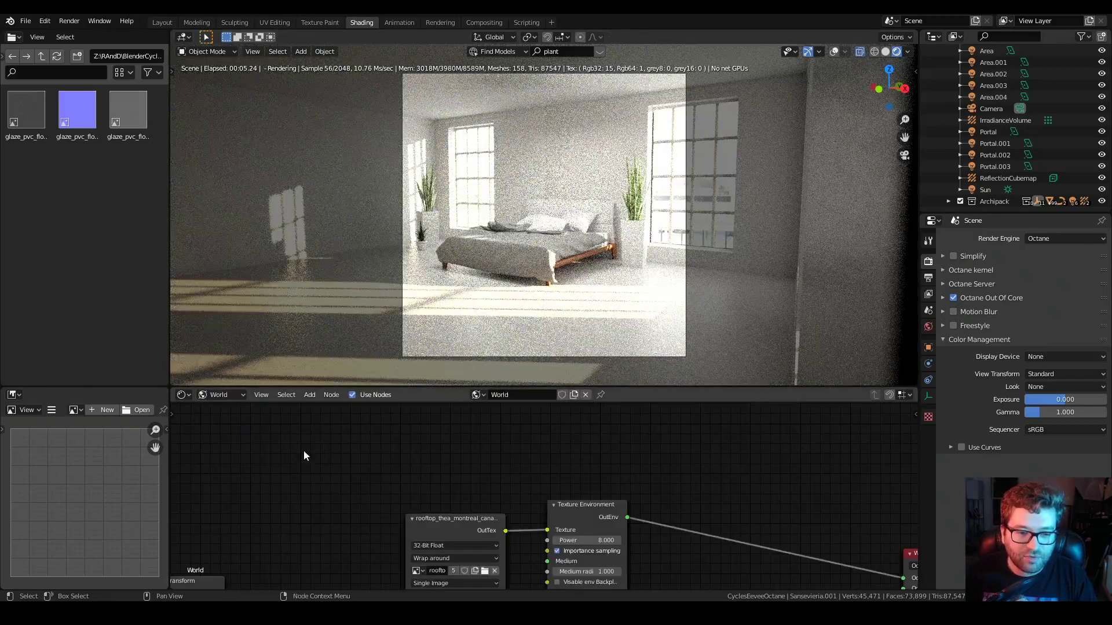
middle_click_drag(642, 482, 664, 548)
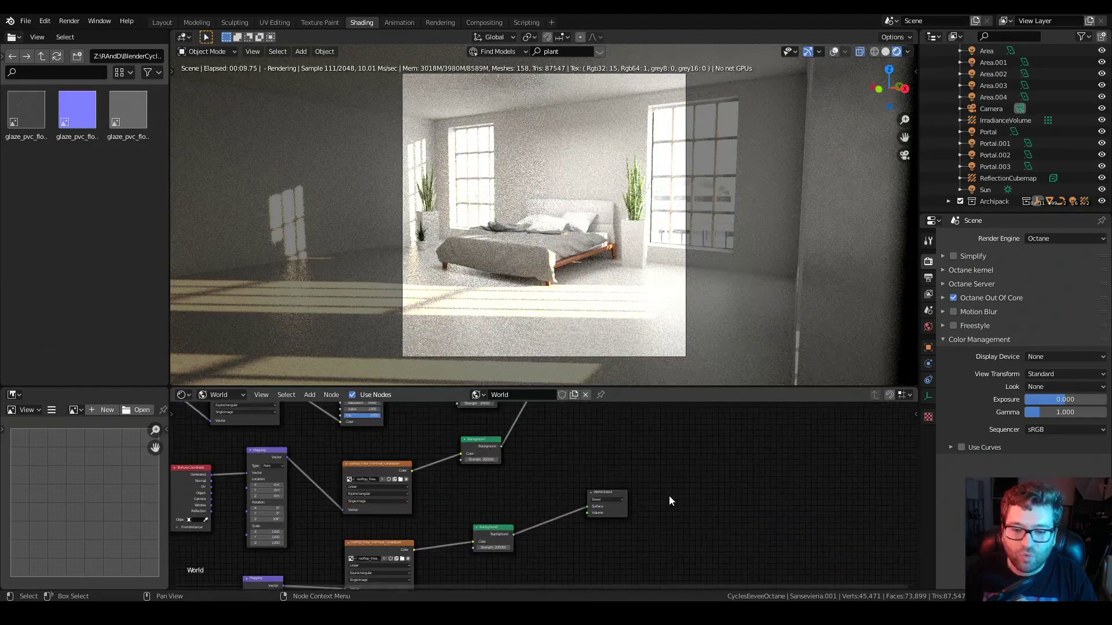
middle_click_drag(572, 417, 579, 500)
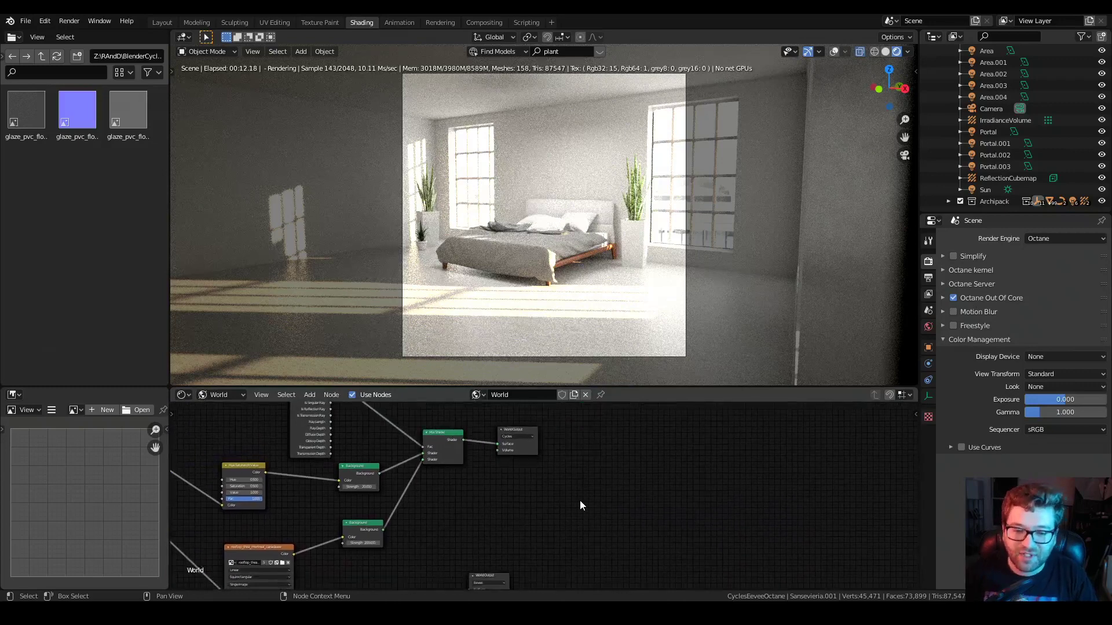
scroll(582, 506, "up", 1)
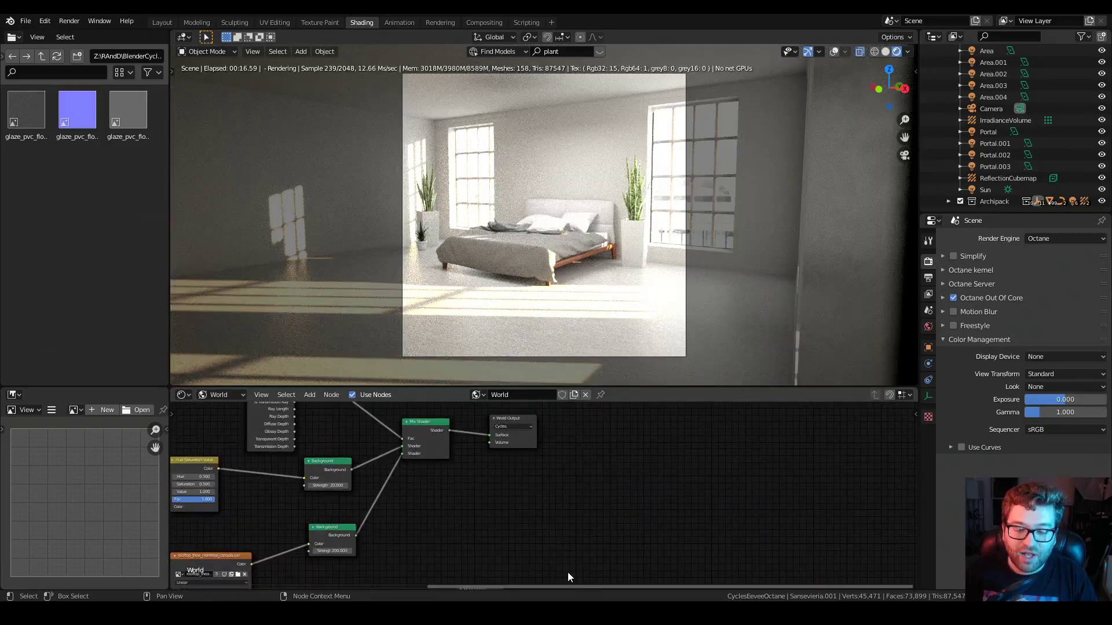
middle_click_drag(576, 580, 541, 449)
middle_click_drag(565, 523, 561, 491)
middle_click_drag(685, 553, 554, 498)
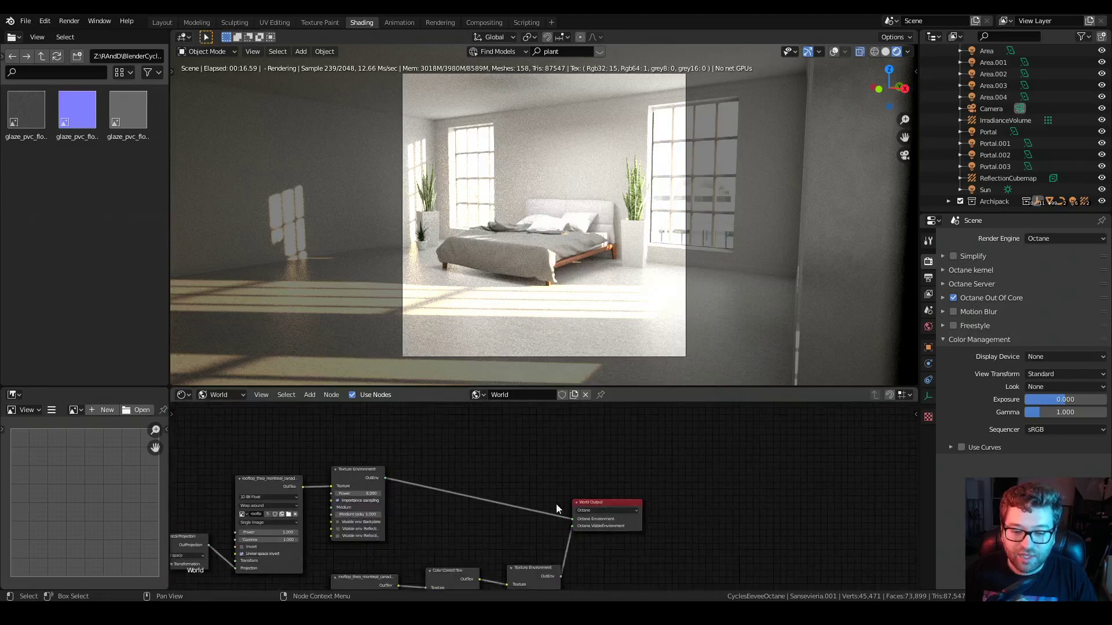
middle_click_drag(665, 566, 744, 515)
middle_click_drag(380, 561, 431, 544)
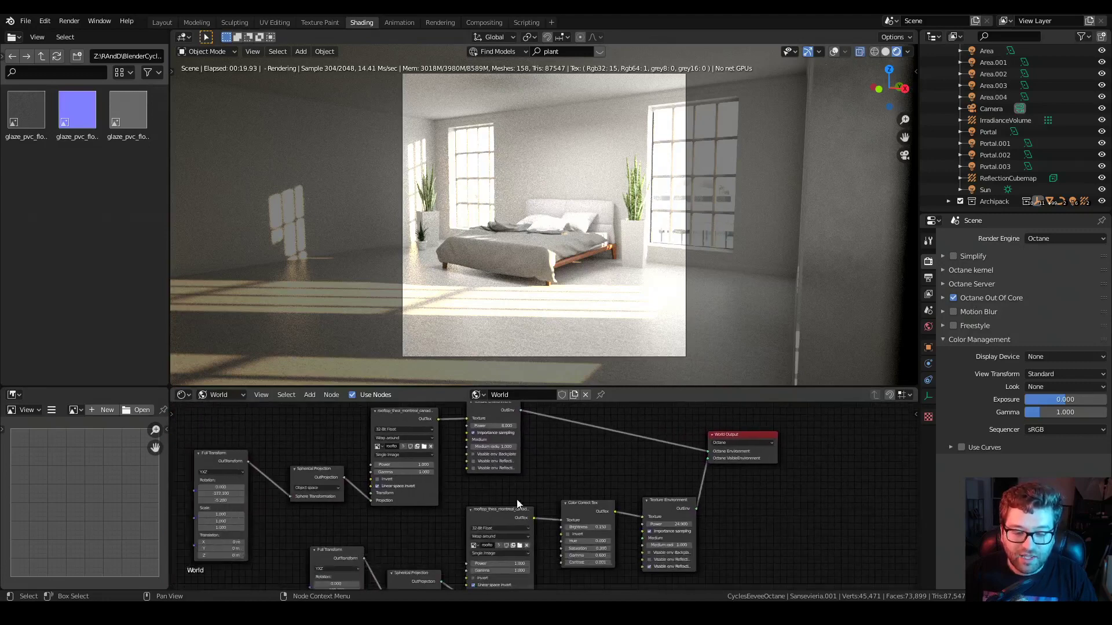
Look through the Octane node categories available for adding, including textures, tools and shaders, and search the nodes for "image".
key("shift+a")
mouse_move(561, 481)
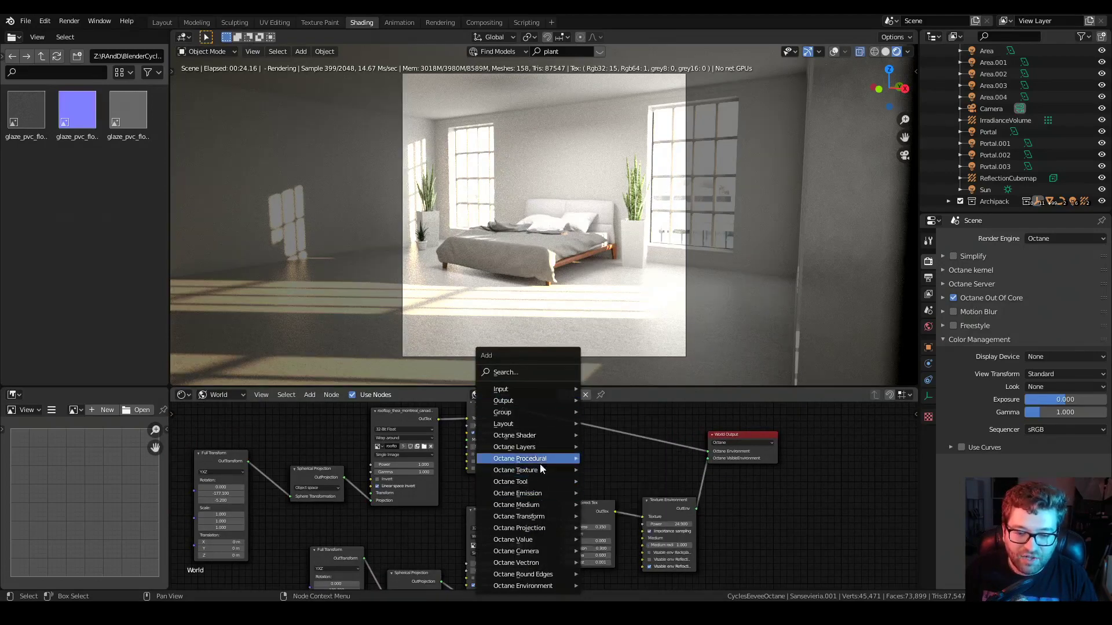
mouse_move(507, 473)
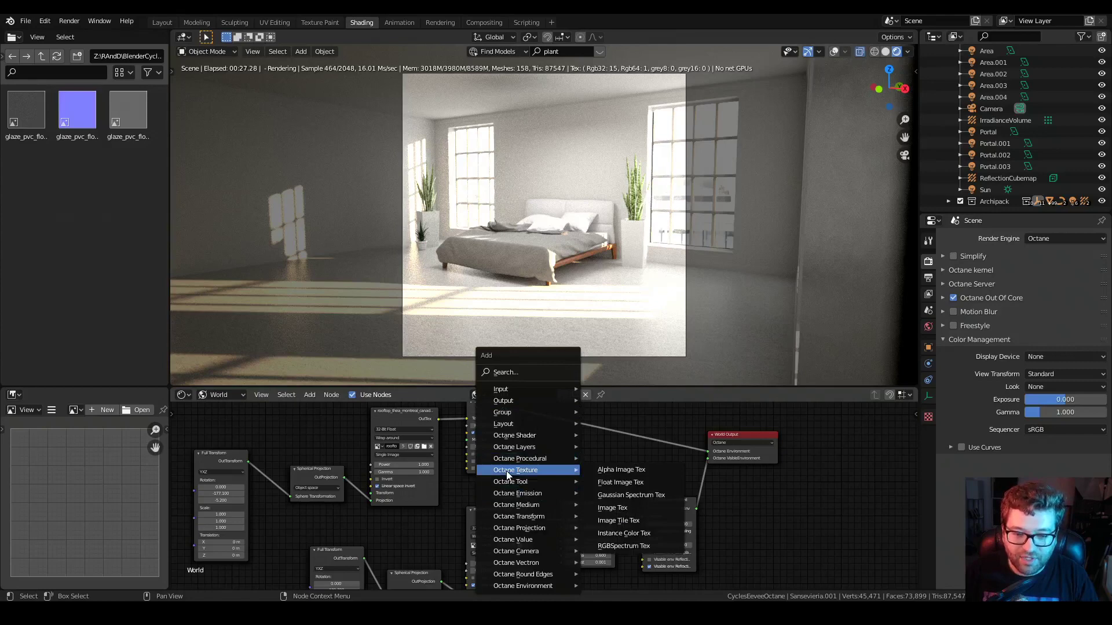
mouse_move(507, 531)
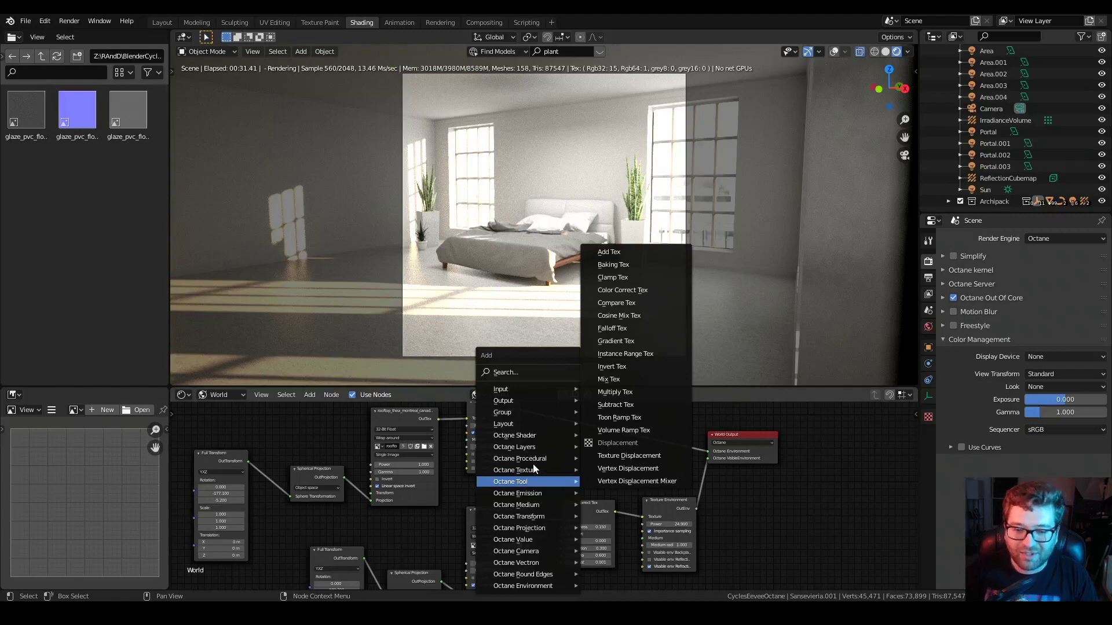
left_click(505, 373)
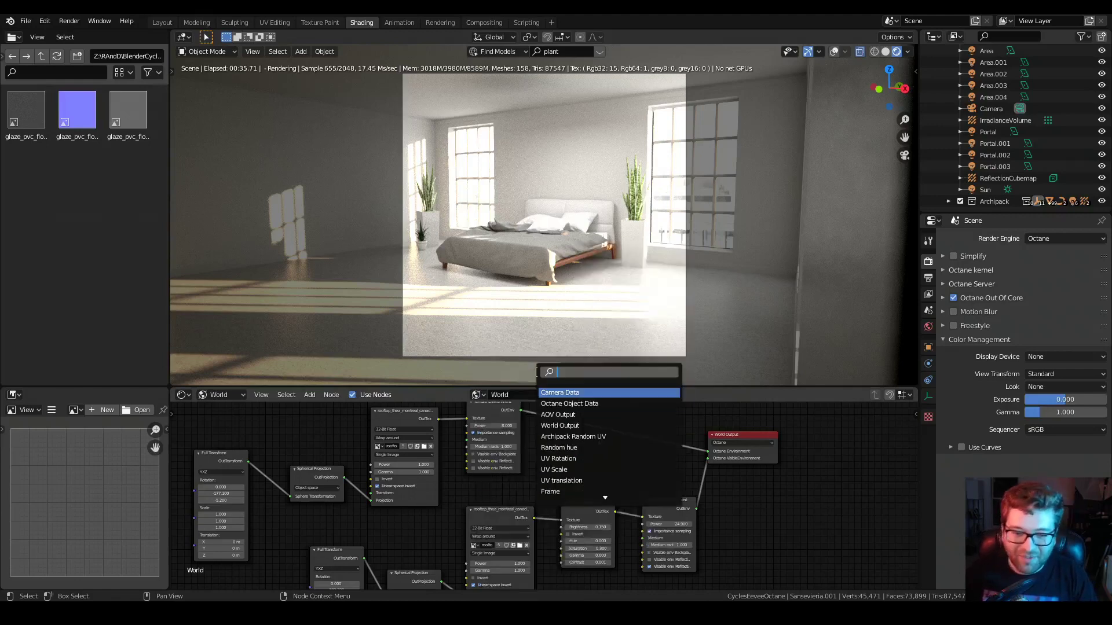
type("image")
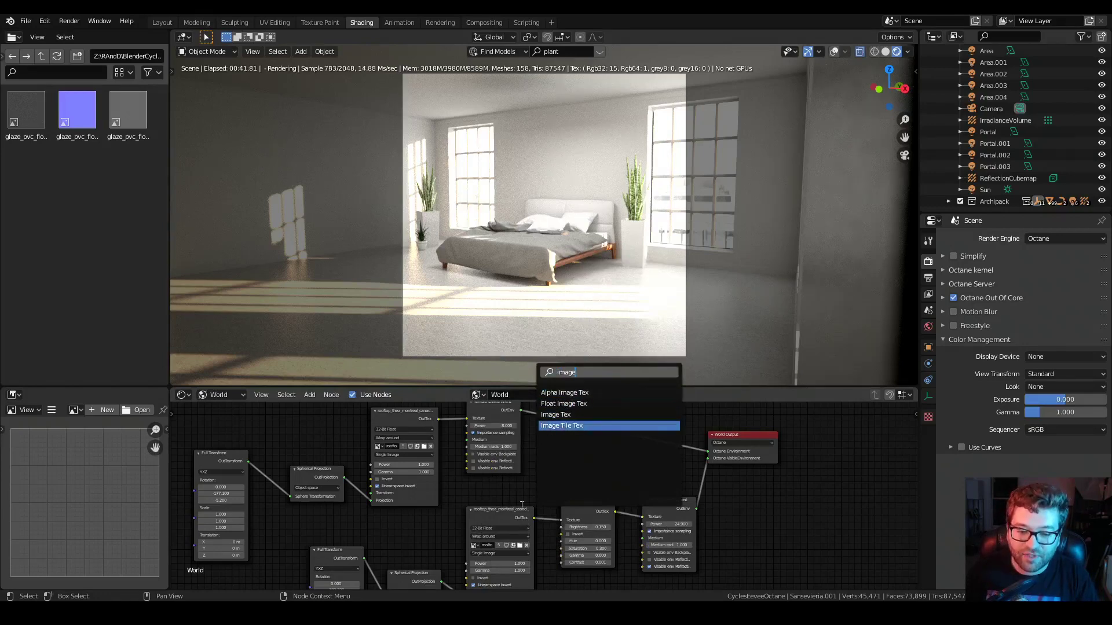
key("Escape")
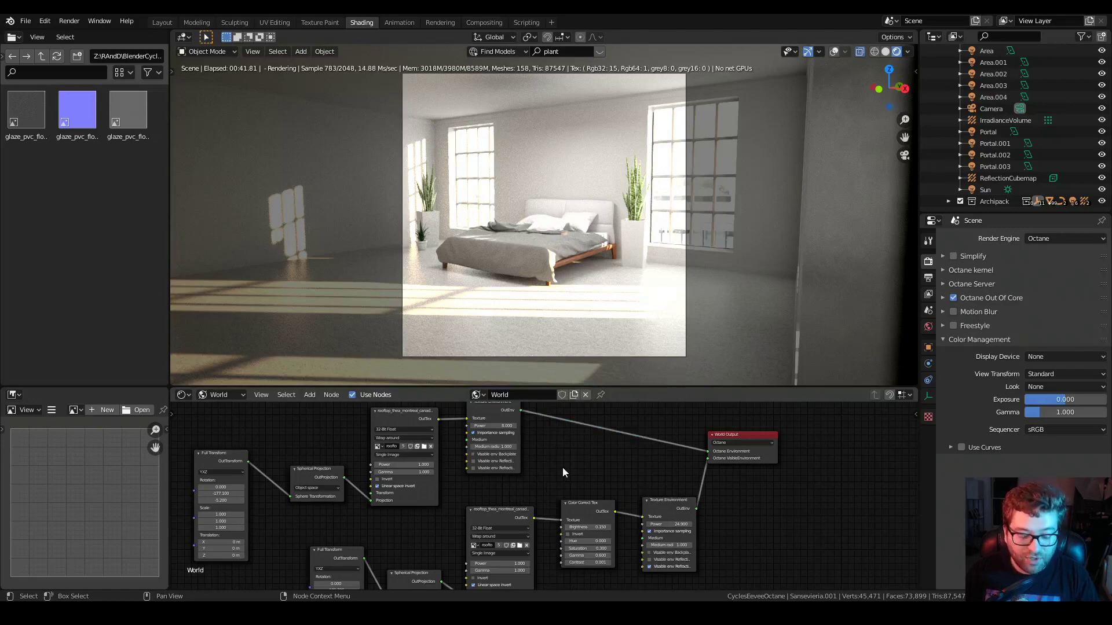
key("shift+a")
mouse_move(552, 443)
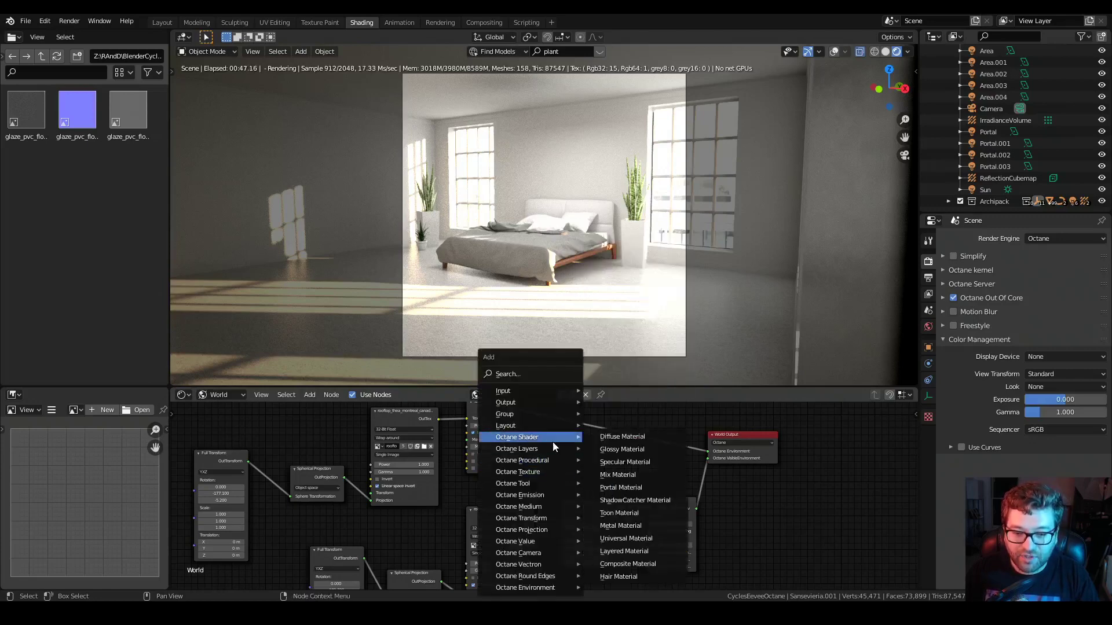
right_click(620, 539)
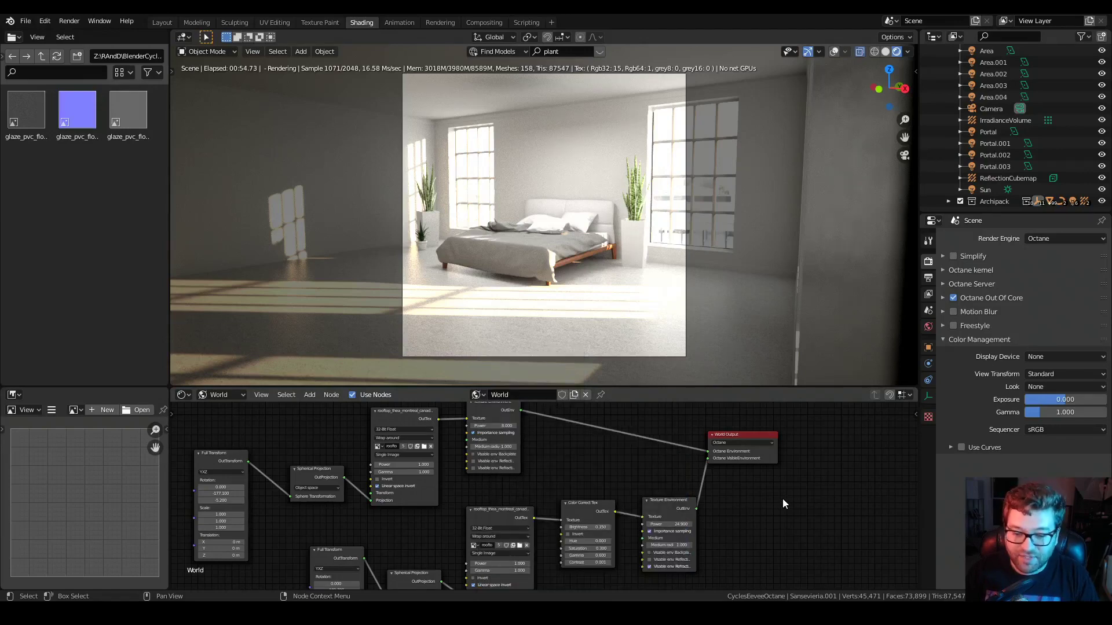
Select the tall plant pot beside the bed's headboard in the rendered viewport.
key("q")
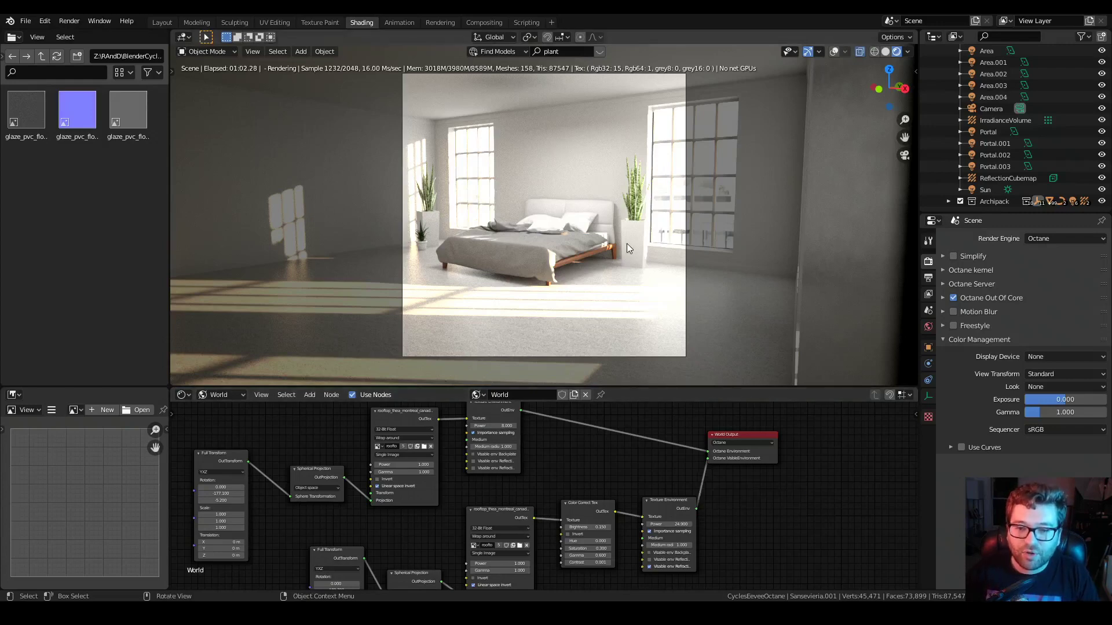
left_click(626, 247)
key("q")
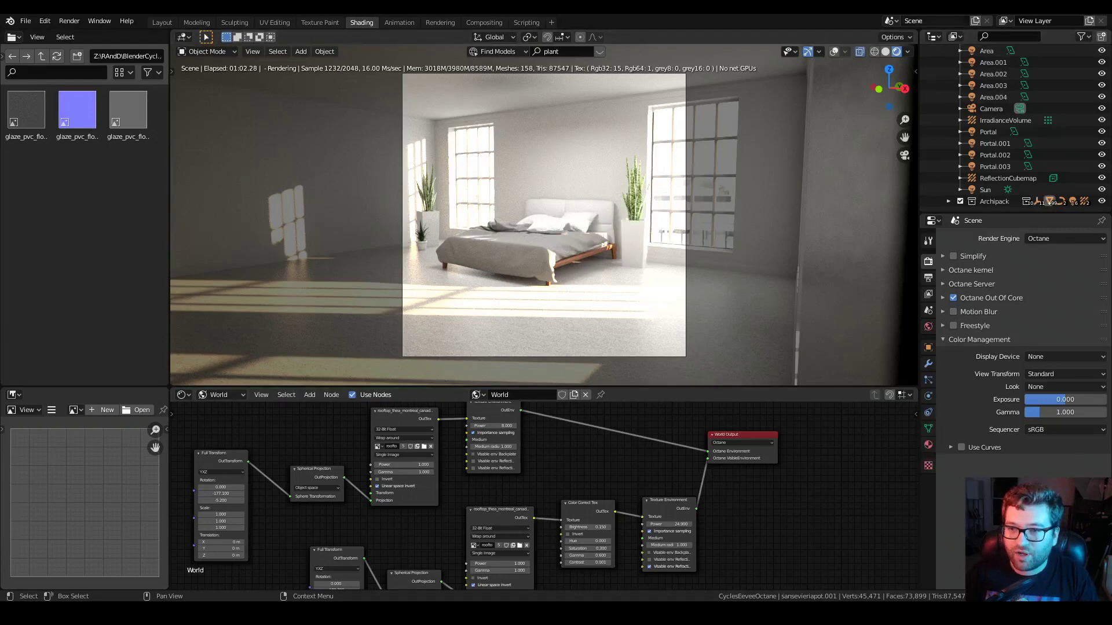
key("q")
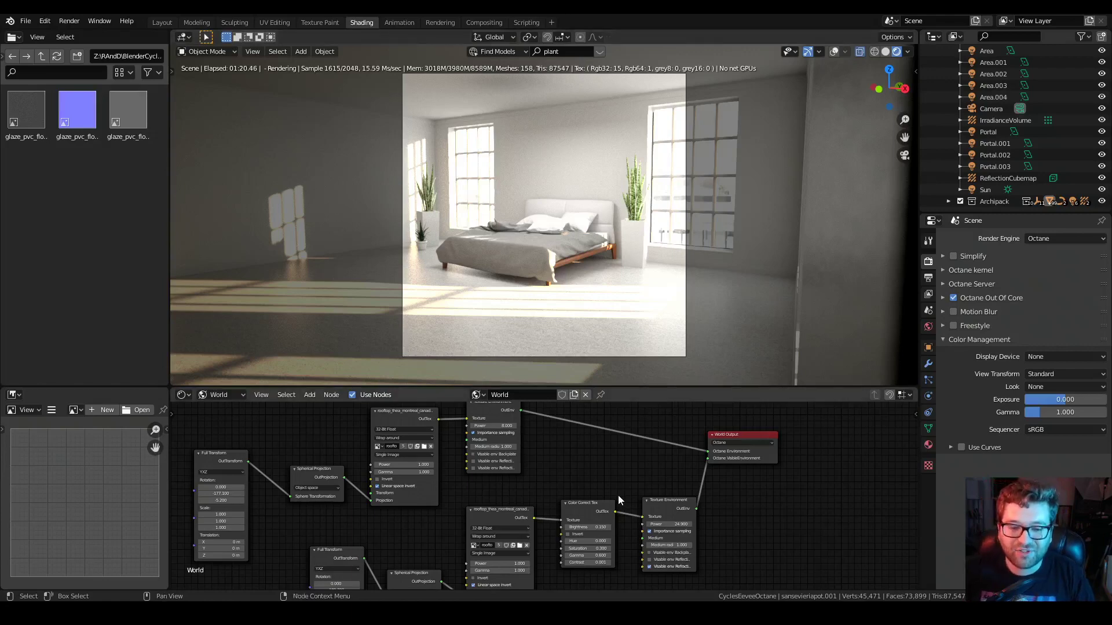
Examine the Octane Environment chain from Full Transform and Spherical Projection through the rooftop image to its Texture Environment node.
scroll(617, 480, "down", 1)
mouse_move(610, 476)
middle_mouse_down()
mouse_move(592, 474)
mouse_move(588, 516)
mouse_move(611, 496)
mouse_move(598, 473)
middle_mouse_up()
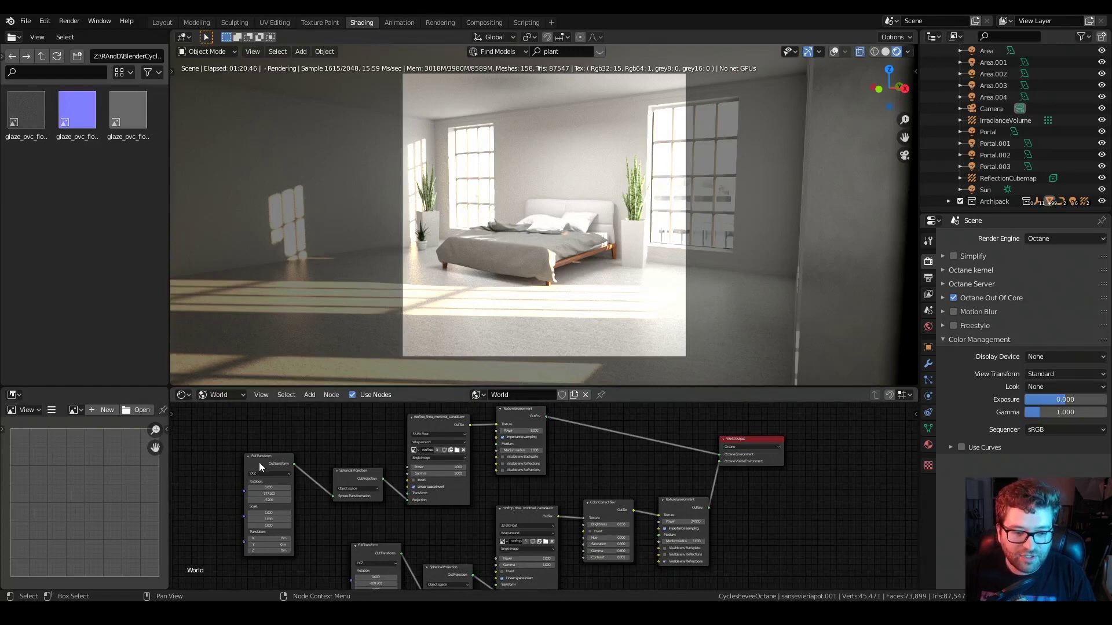
scroll(257, 457, "up", 1)
middle_click_drag(271, 467, 355, 464)
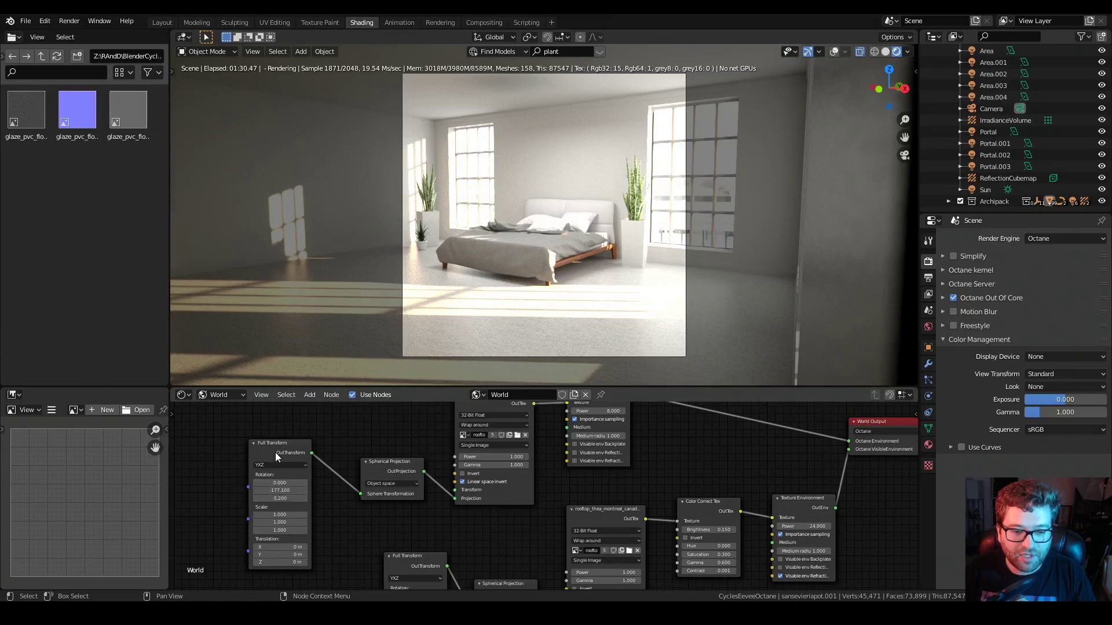
middle_click_drag(501, 530, 472, 550)
mouse_move(579, 492)
middle_mouse_down()
mouse_move(530, 492)
mouse_move(568, 505)
mouse_move(537, 510)
mouse_move(567, 526)
middle_mouse_up()
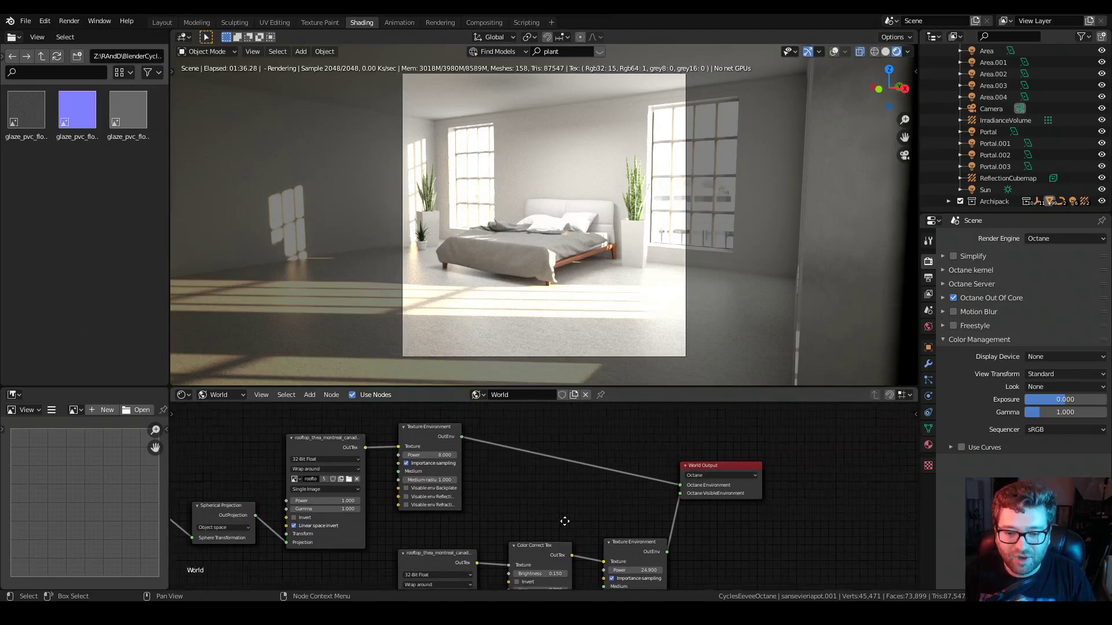
Examine the Octane VisibleEnvironment branch with its Color Correct Tex node, and compare it with the Octane Environment chain.
middle_click_drag(731, 492, 698, 460)
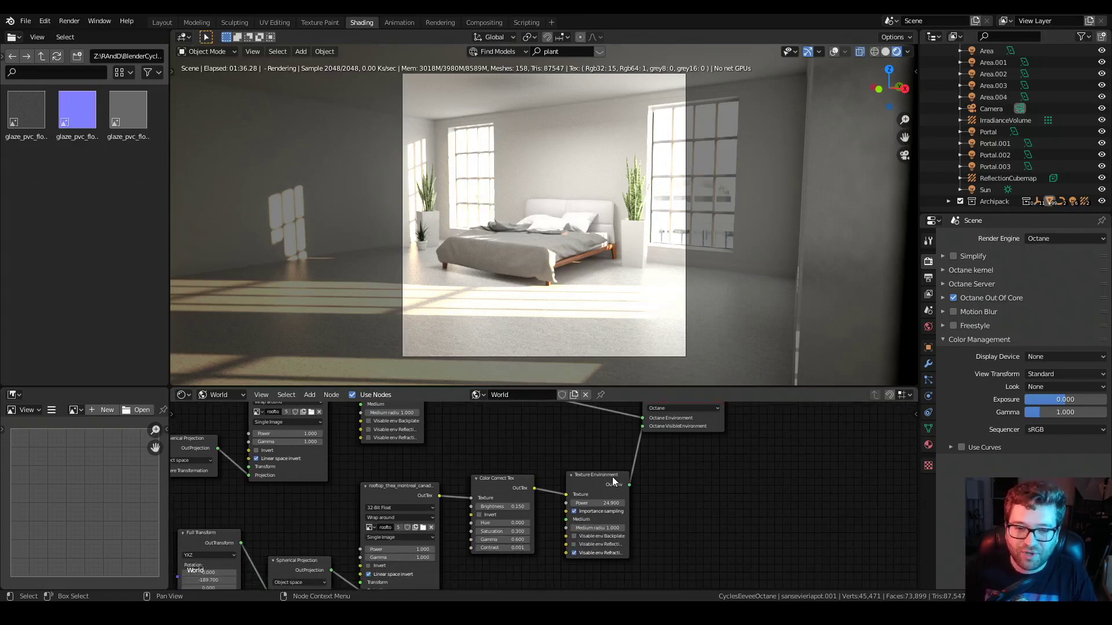
middle_click_drag(476, 454, 556, 436)
middle_click_drag(581, 561, 564, 534)
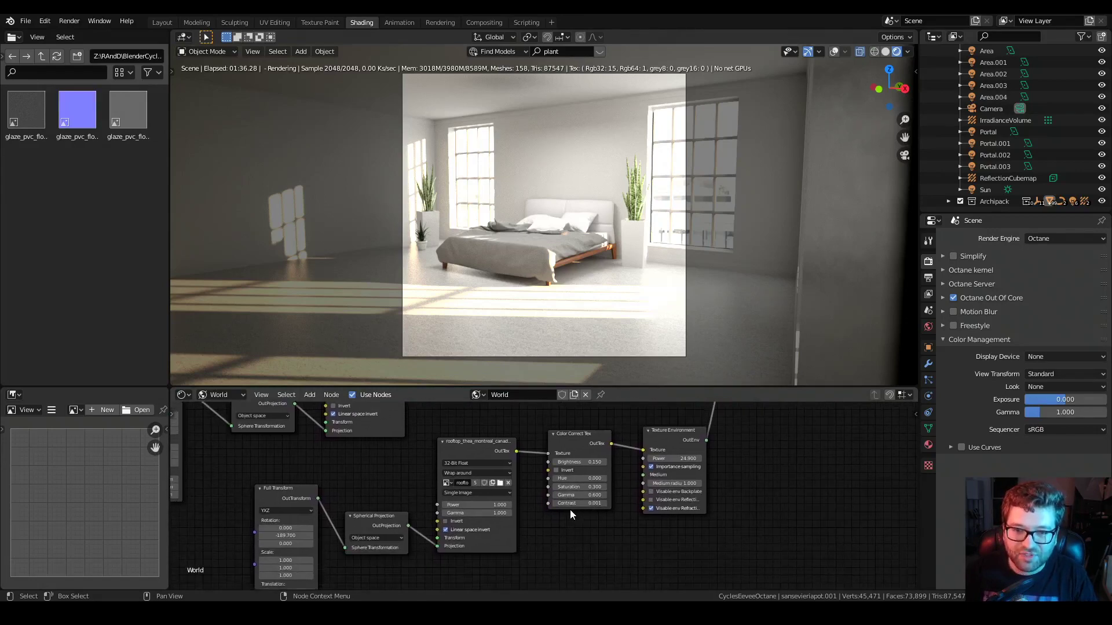
middle_click_drag(346, 481, 450, 541)
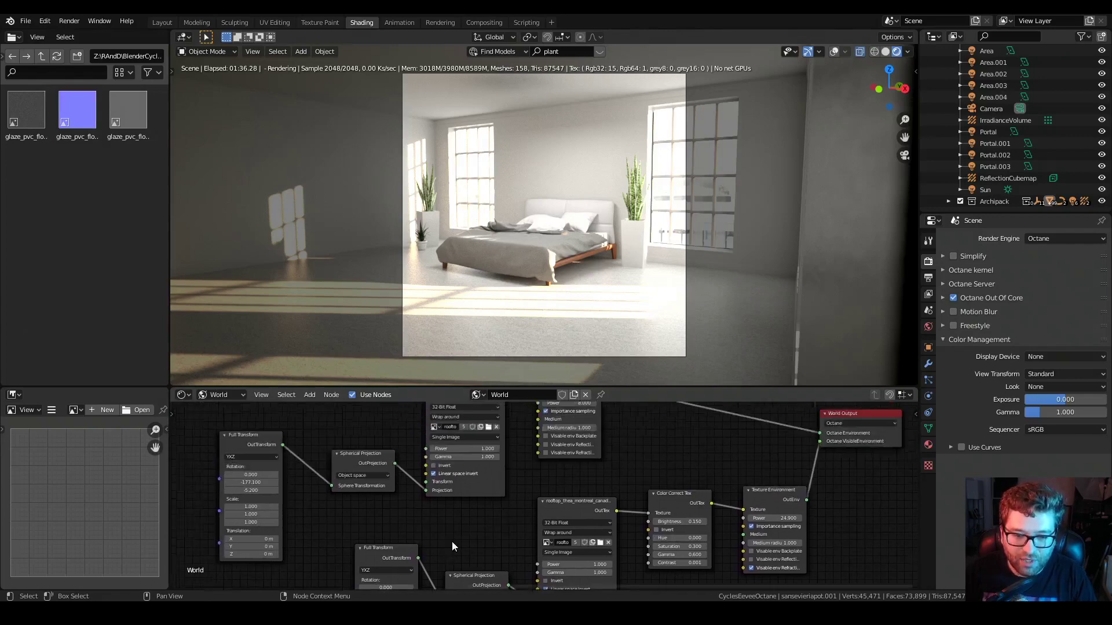
middle_click_drag(683, 468, 650, 530)
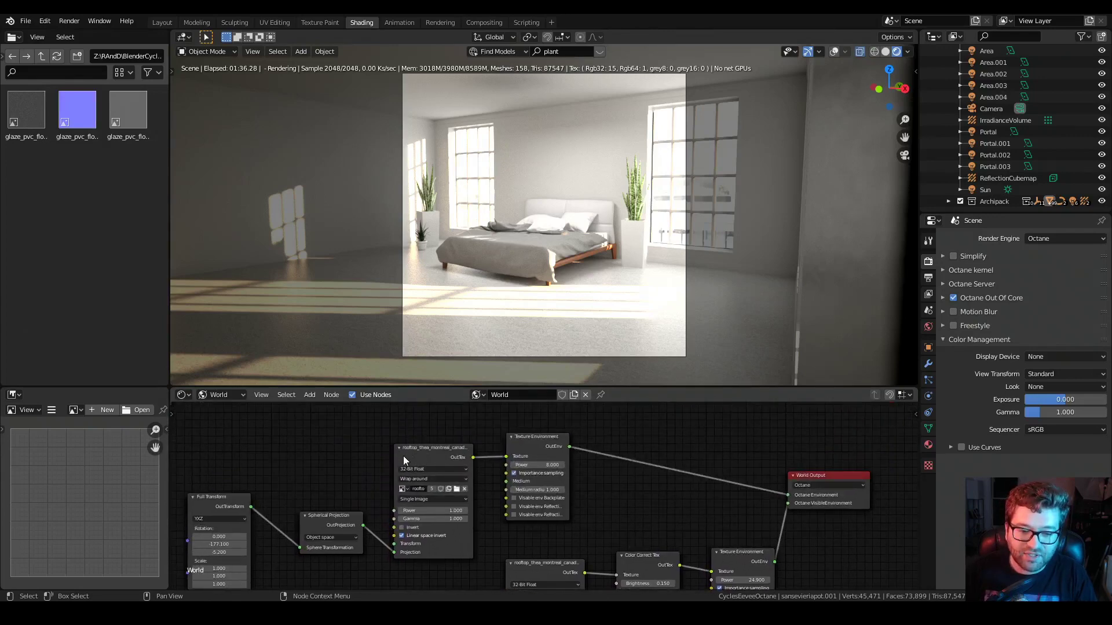
left_click_drag(240, 436, 529, 501)
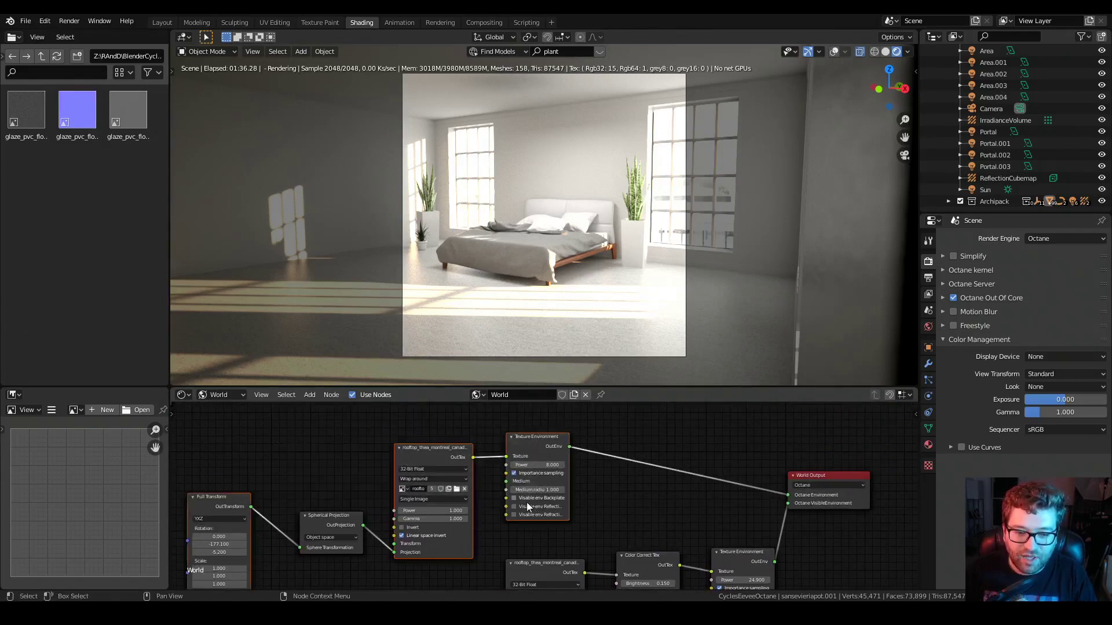
left_click(616, 493)
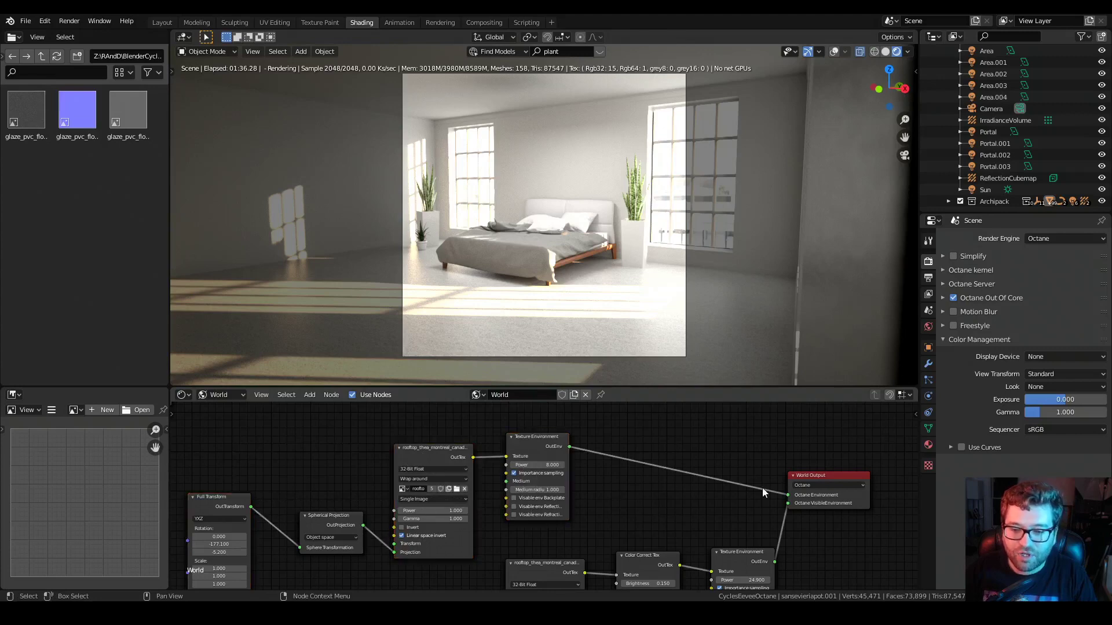
Compare the Octane world setup with the Cycles Light Path and Mix Shader network and the Eevee Background setup.
middle_click_drag(676, 450, 596, 543)
scroll(557, 506, "down", 1)
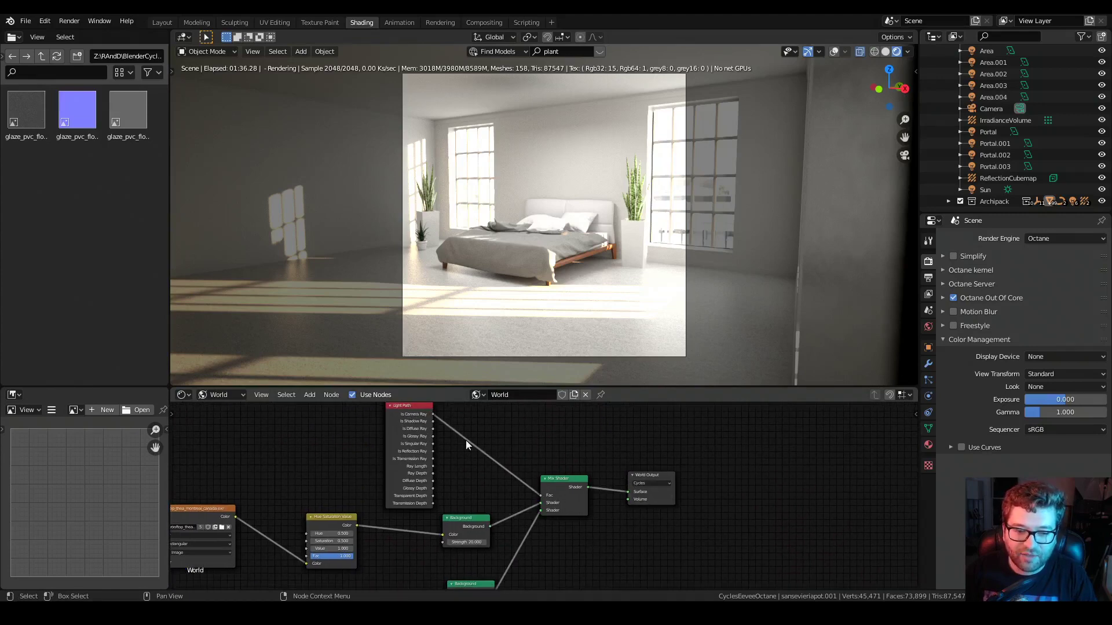
middle_click_drag(511, 499, 494, 446)
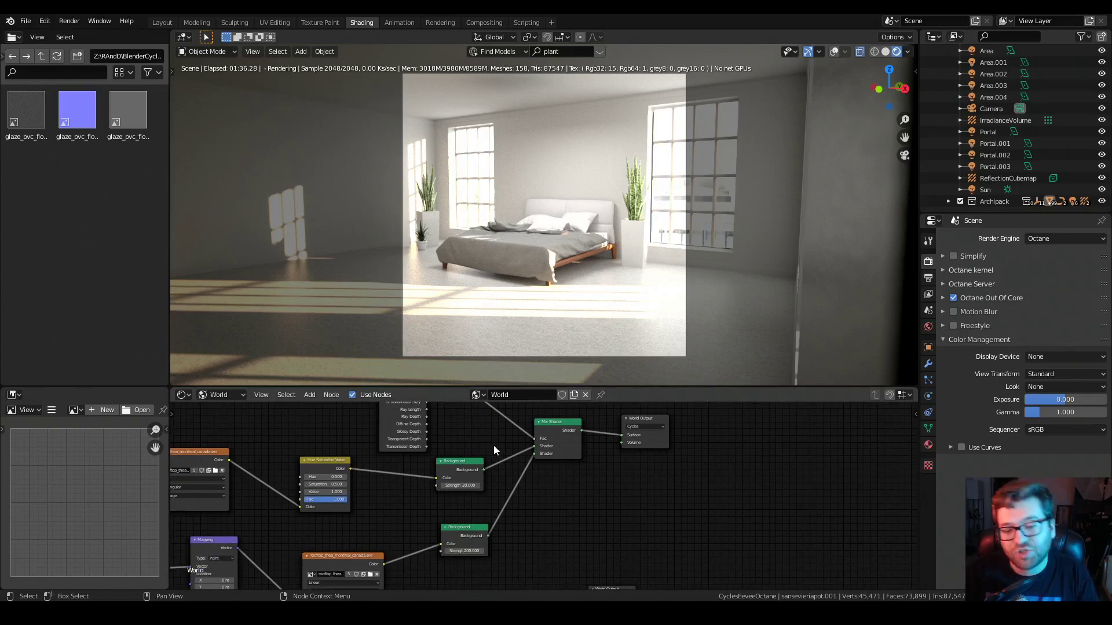
middle_click_drag(494, 445, 650, 485)
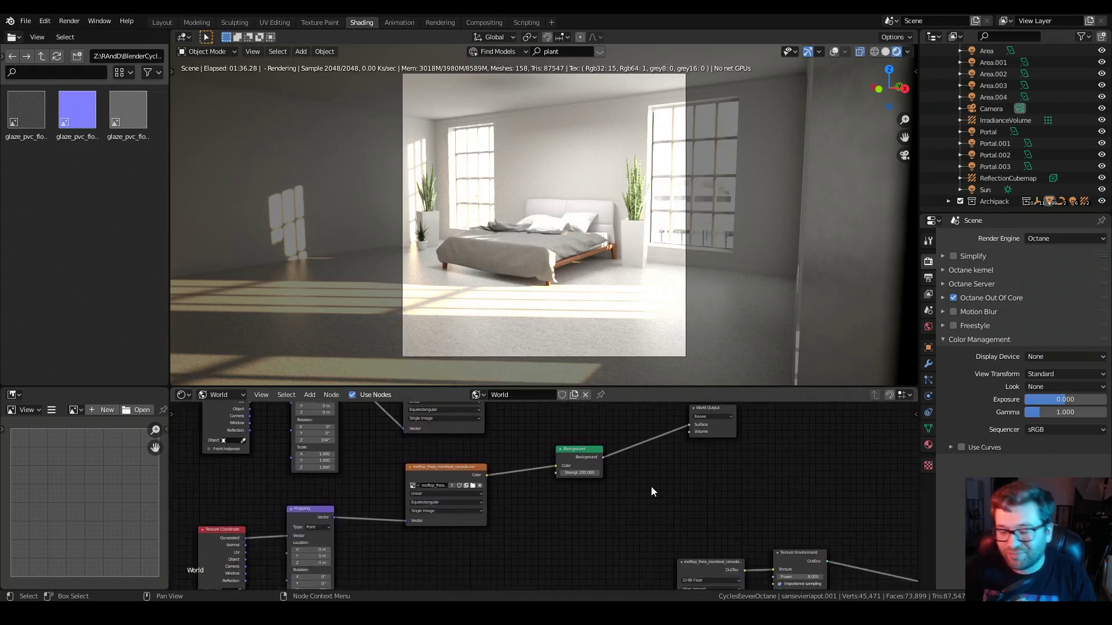
middle_click_drag(645, 537, 406, 602)
middle_click_drag(567, 430, 574, 453)
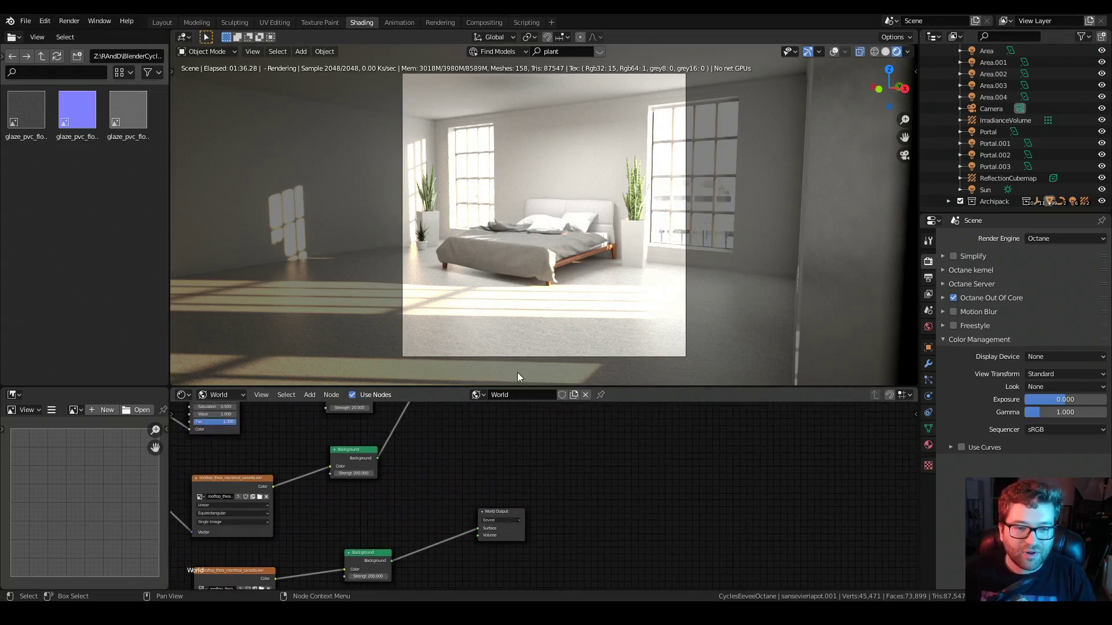
Select the bed and display its Comforter material's node tree in the shader editor along with its material properties.
left_click(223, 52)
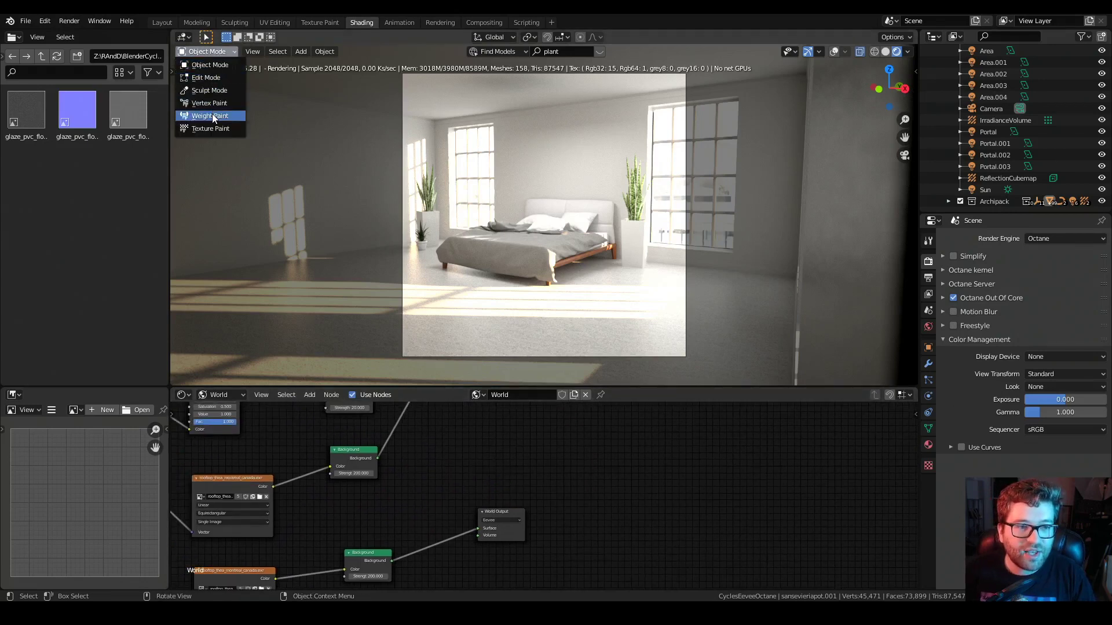
left_click(204, 52)
left_click(547, 262)
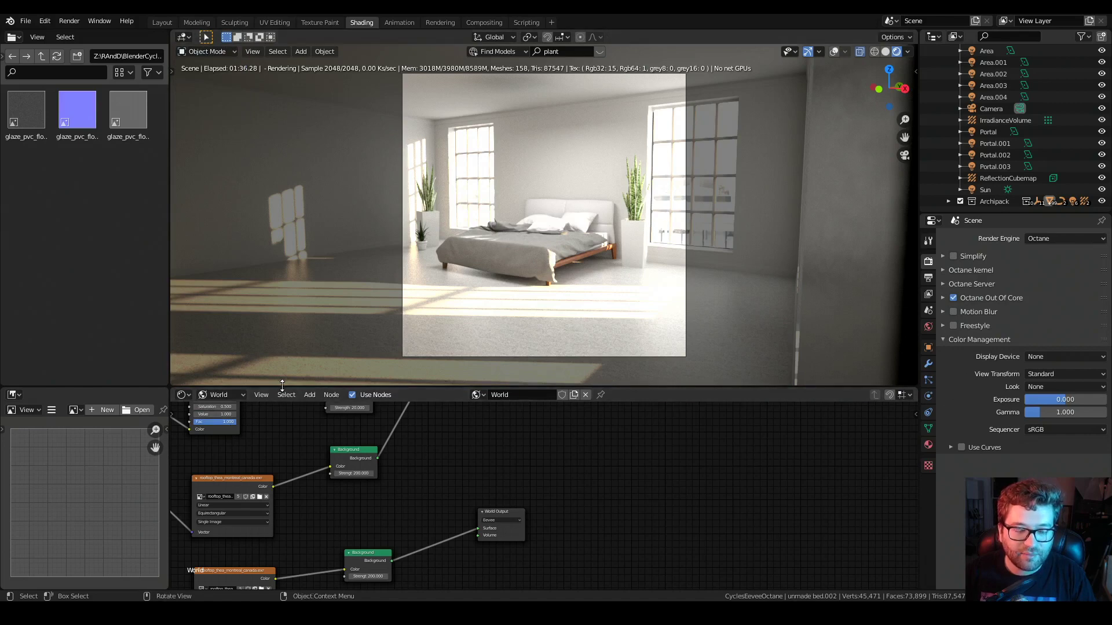
left_click(235, 394)
left_click(238, 408)
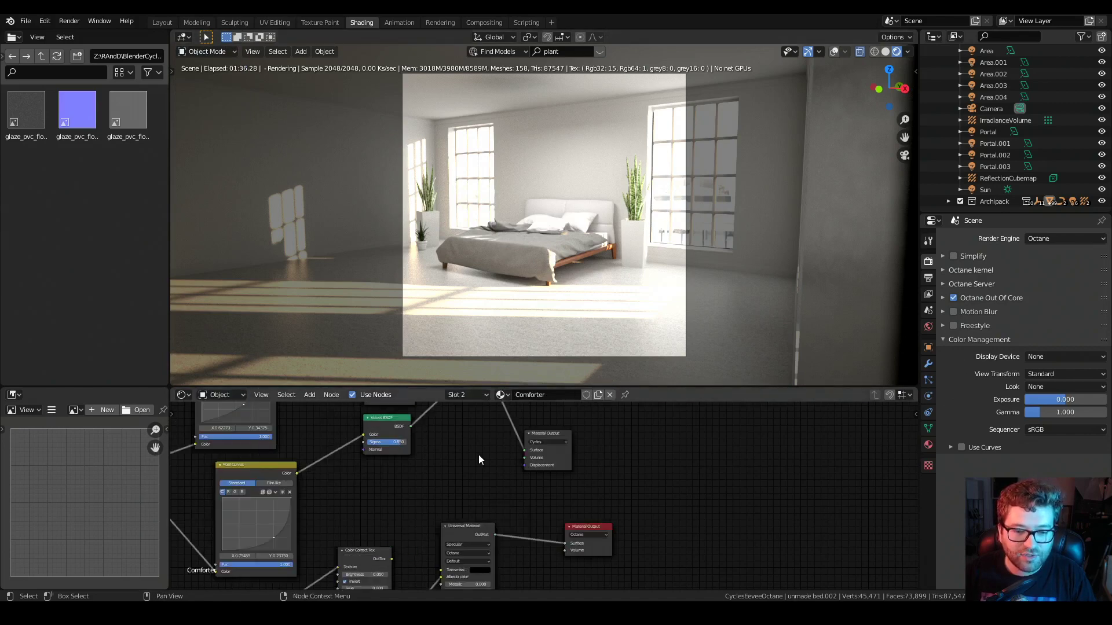
middle_click_drag(478, 454, 486, 501)
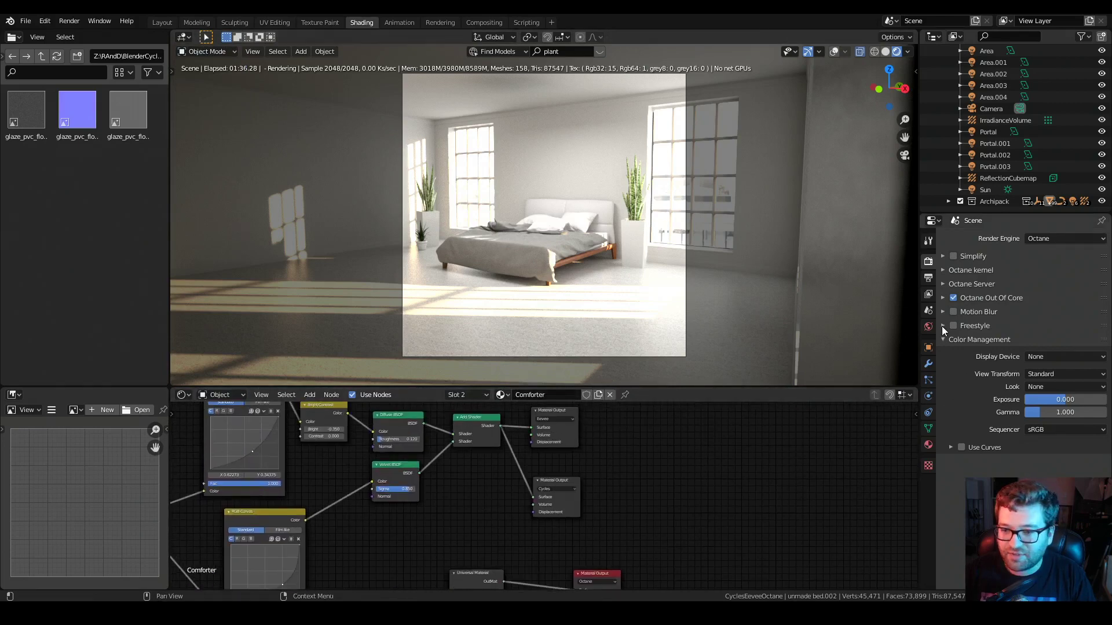
left_click(928, 445)
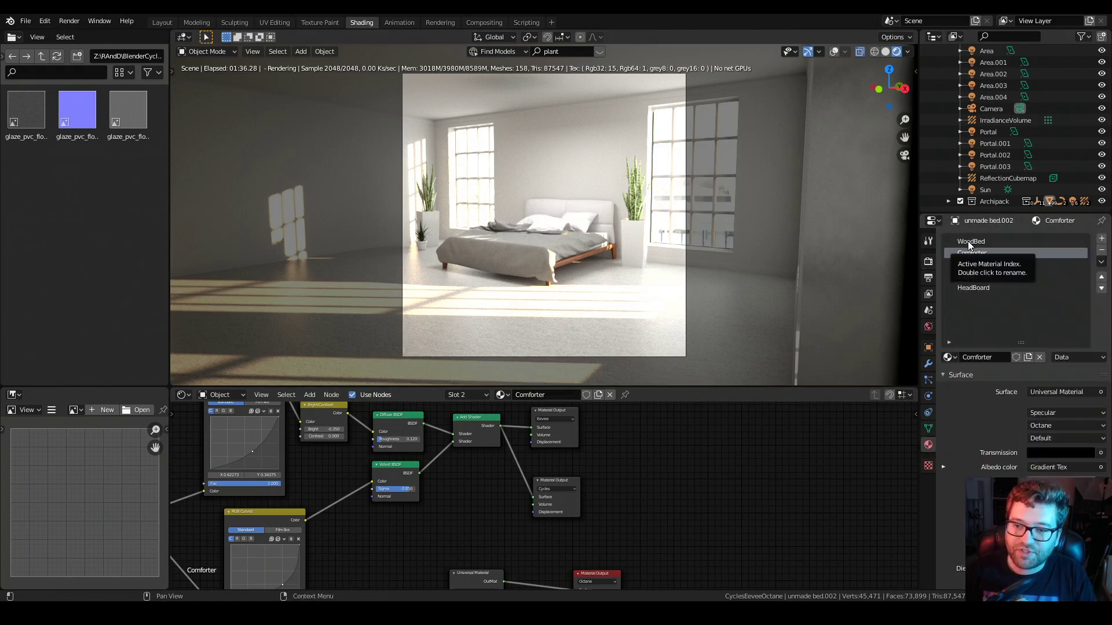
Examine the Comforter's Octane branch from its diffuse image texture through the Color Correct Tex and Gradient Tex nodes to the Universal Material.
mouse_move(623, 484)
middle_mouse_down()
mouse_move(637, 504)
mouse_move(625, 406)
mouse_move(638, 492)
middle_mouse_up()
scroll(641, 504, "down", 1)
scroll(564, 523, "up", 2)
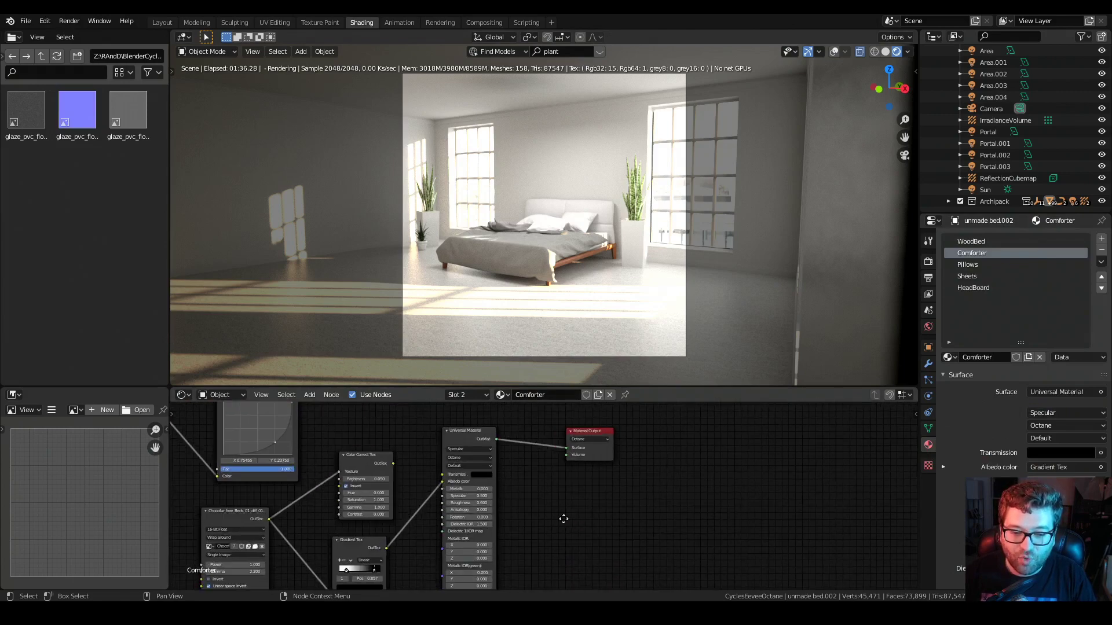
middle_click_drag(561, 508, 615, 477)
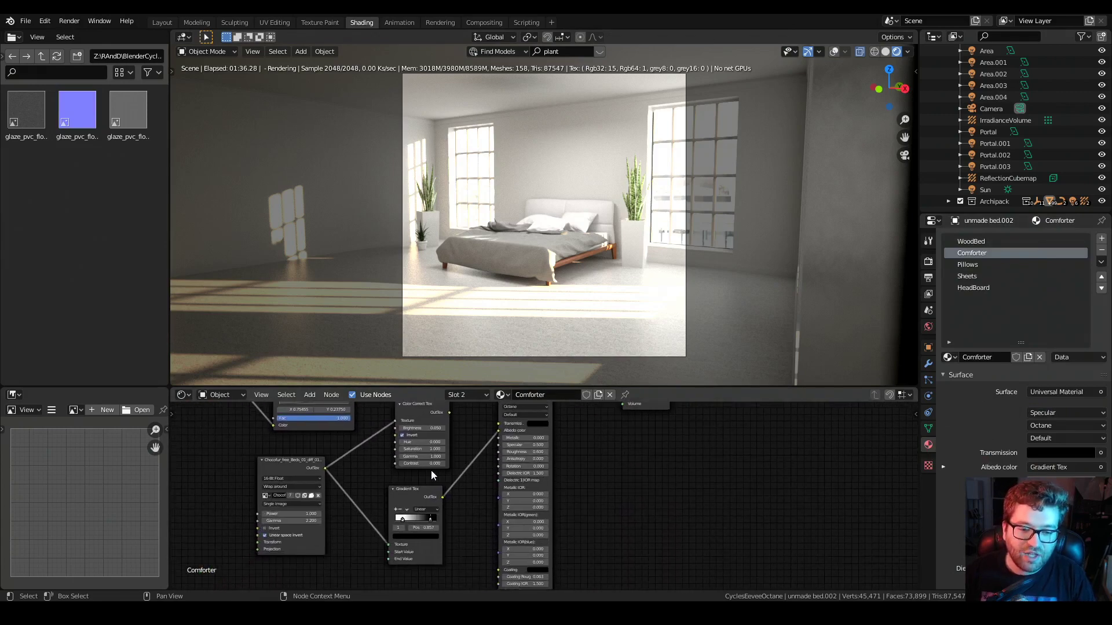
middle_click_drag(438, 416, 440, 445)
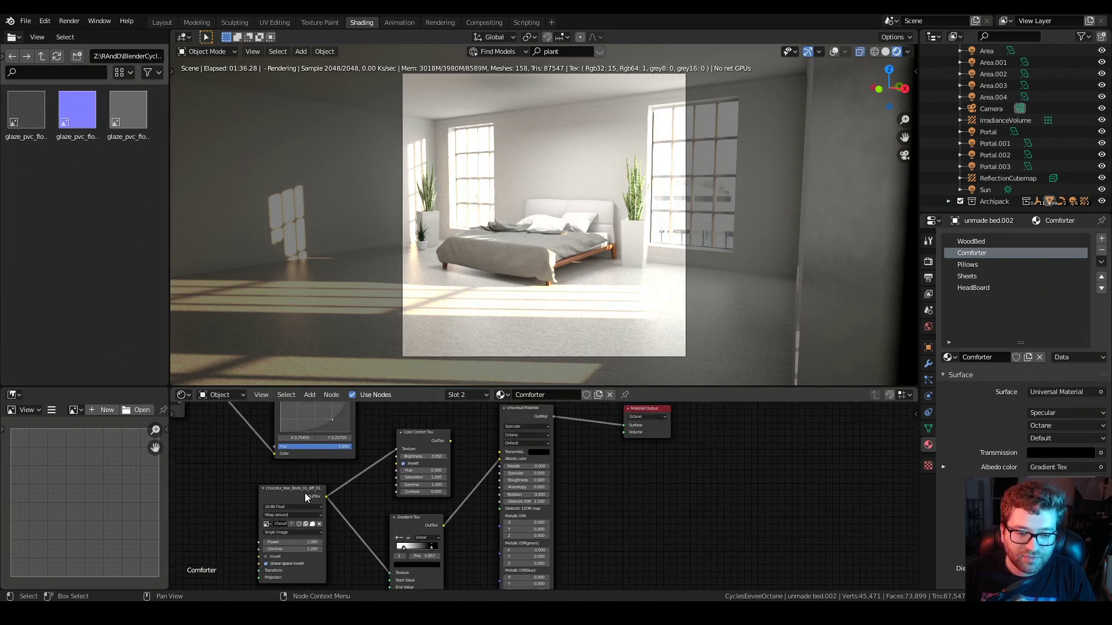
middle_click_drag(381, 534, 393, 488)
middle_click_drag(495, 489, 467, 519)
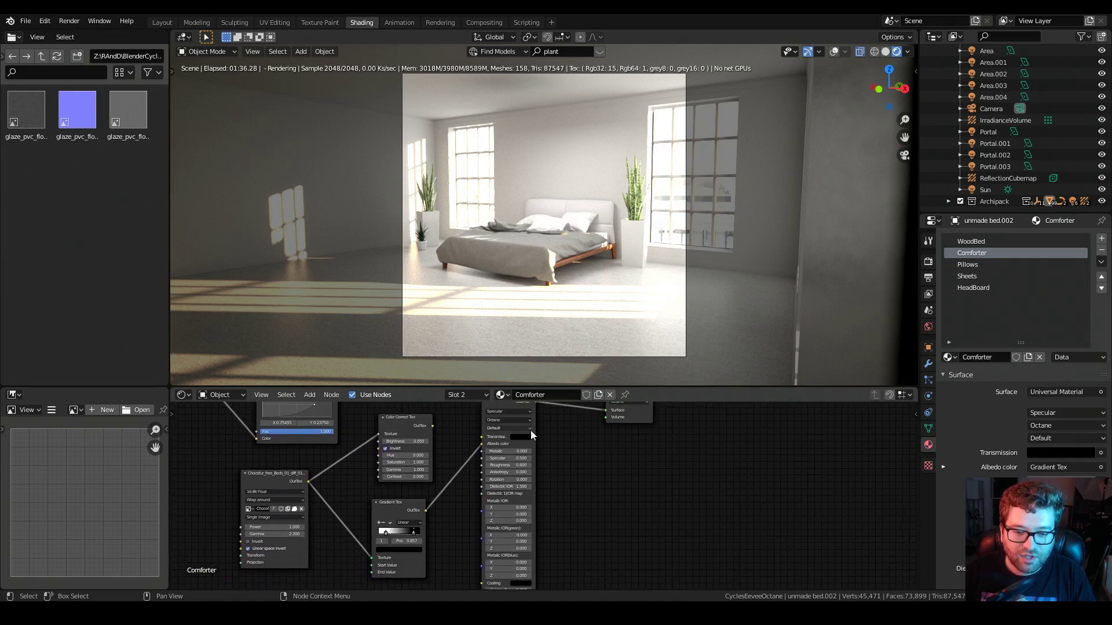
Look through the Comforter's Universal Material node inputs, from Metallic IOR, Coating and Sheen to Displacement, Emission and Material layer.
scroll(602, 473, "right", 2, "ctrl")
scroll(596, 506, "down", 5, "shift")
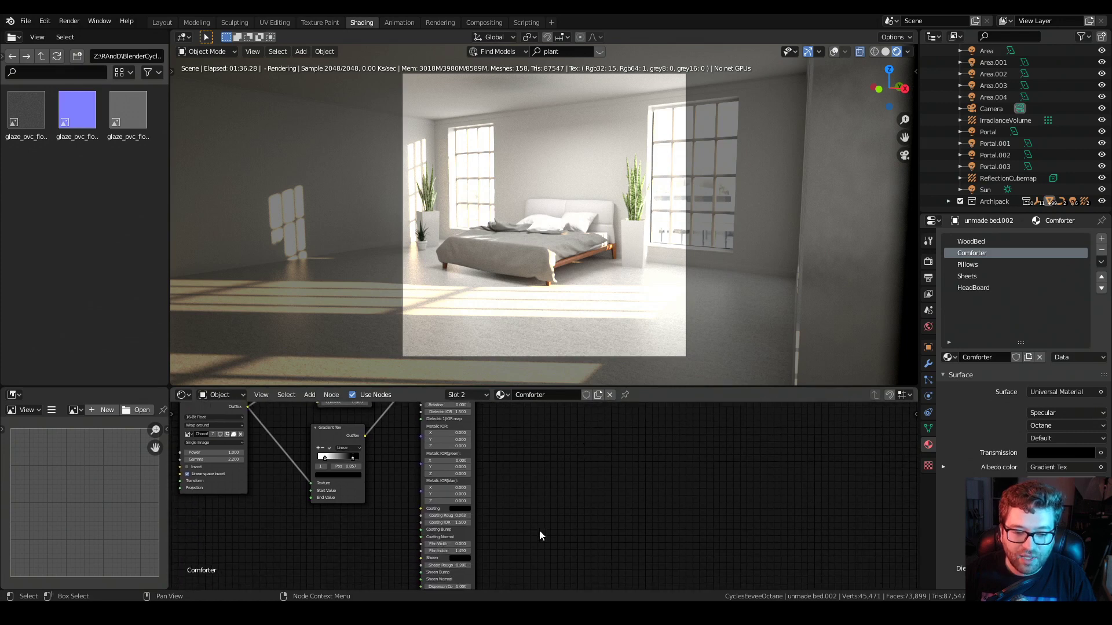
scroll(526, 529, "right", 2, "ctrl")
scroll(521, 536, "up", 2)
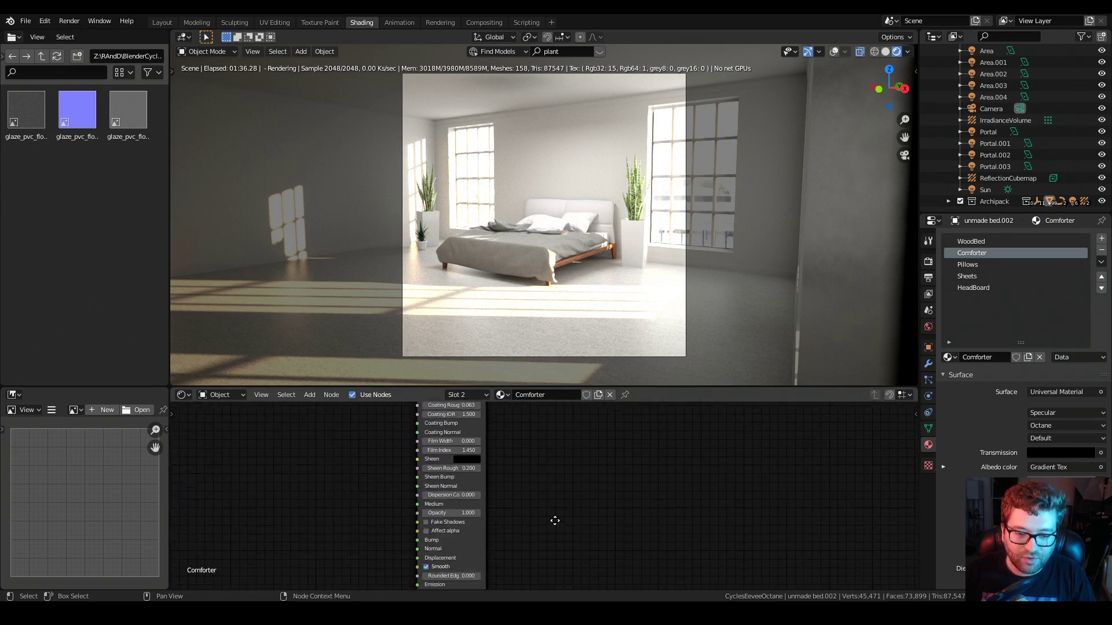
middle_click_drag(551, 524, 564, 497)
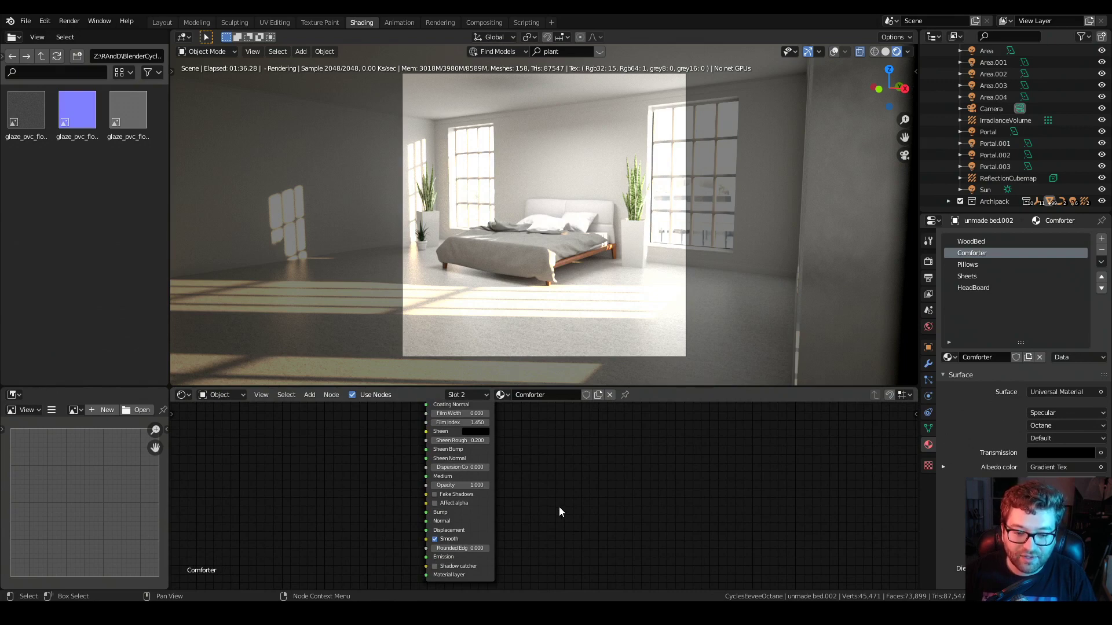
scroll(559, 501, "down", 3)
middle_click_drag(595, 449, 570, 537)
scroll(606, 510, "up", 2, "shift")
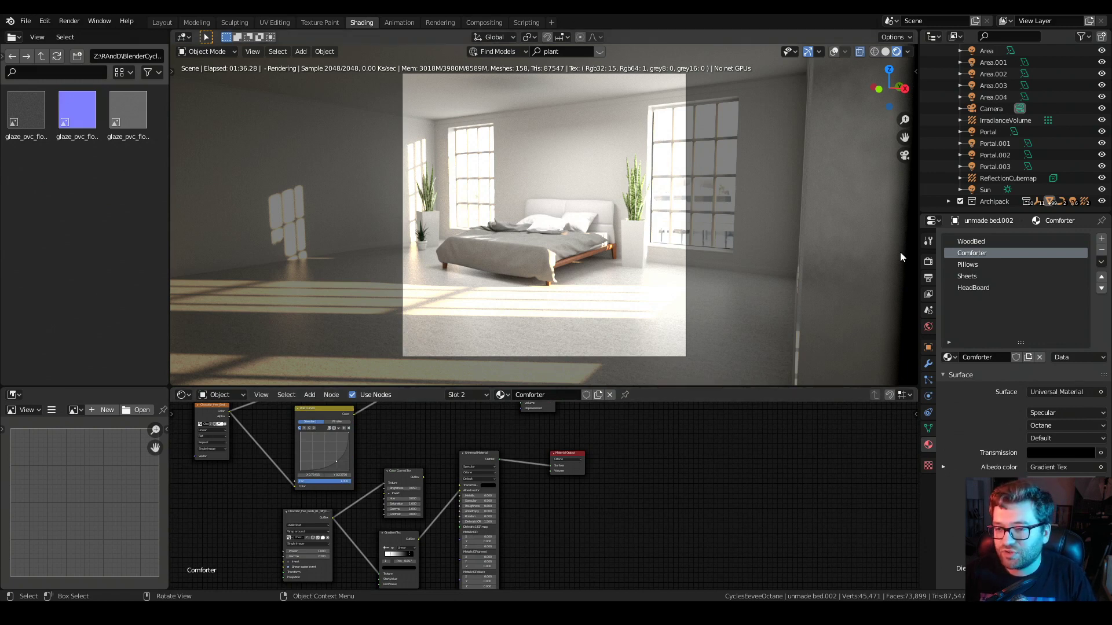
Switch the render engine to Cycles and set the view transform to Filmic, with the Comforter's Cycles nodes in view.
left_click(927, 260)
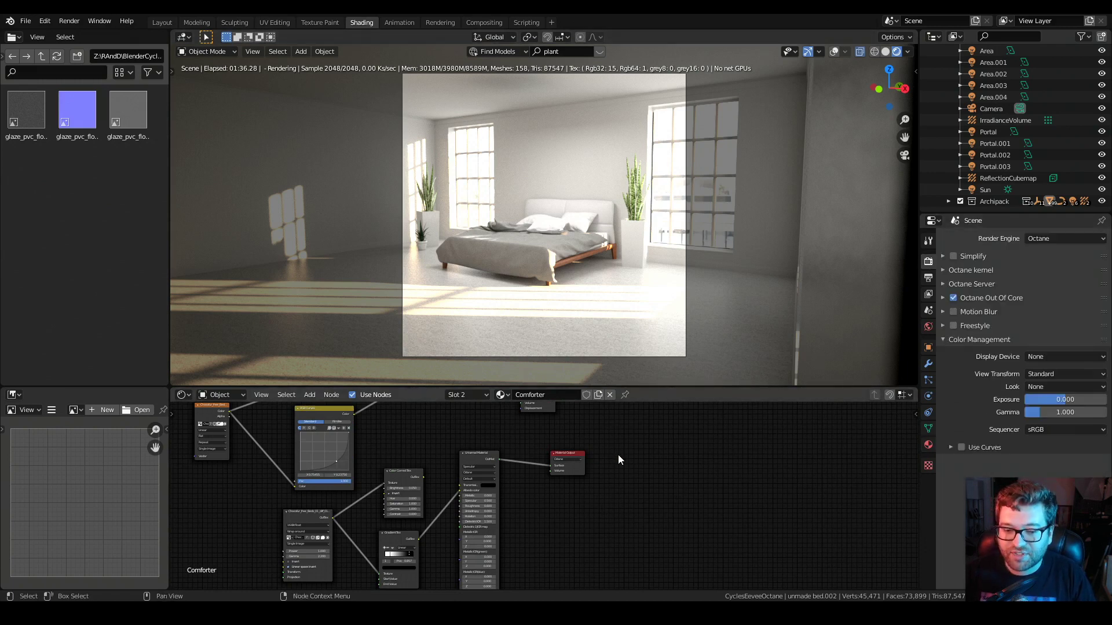
scroll(581, 487, "up", 1, "shift")
scroll(610, 472, "up", 1, "shift")
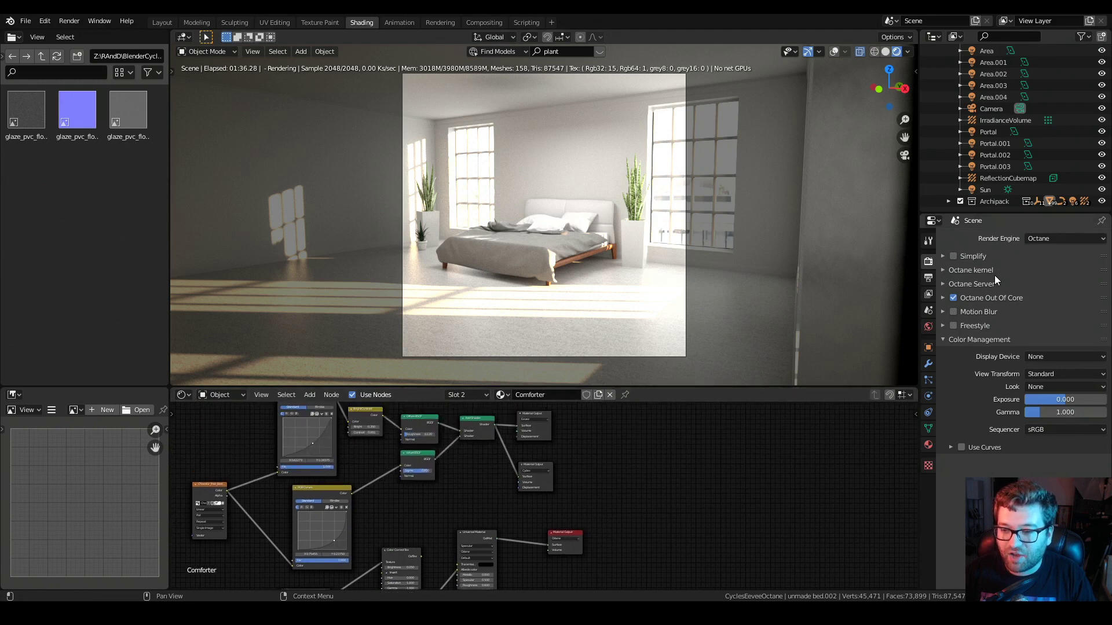
left_click(1044, 239)
left_click(1052, 276)
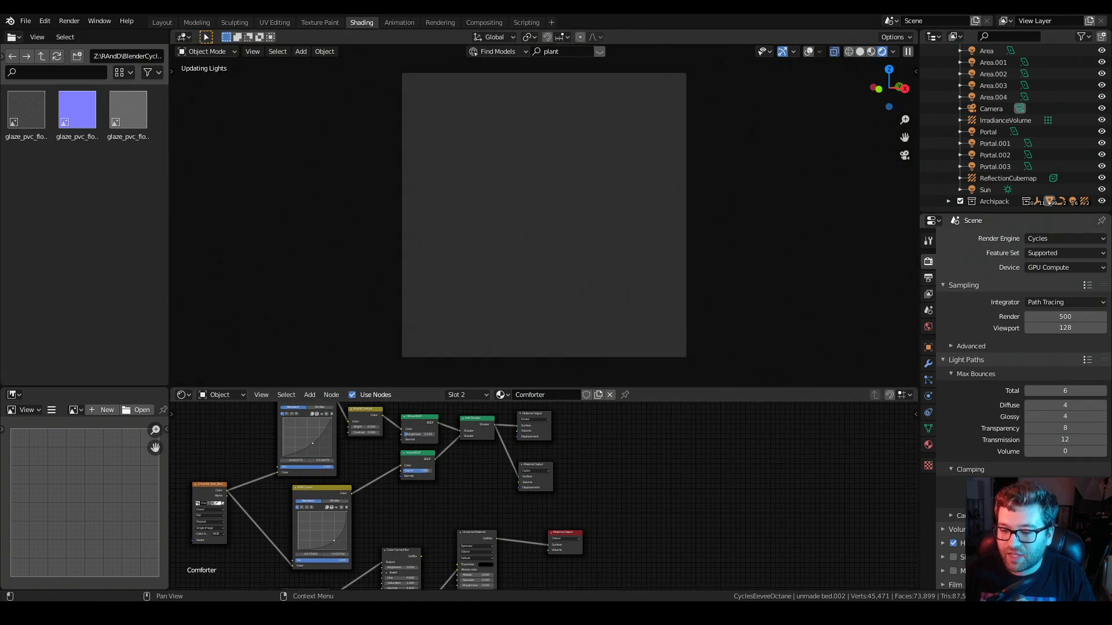
scroll(1019, 301, "down", 6)
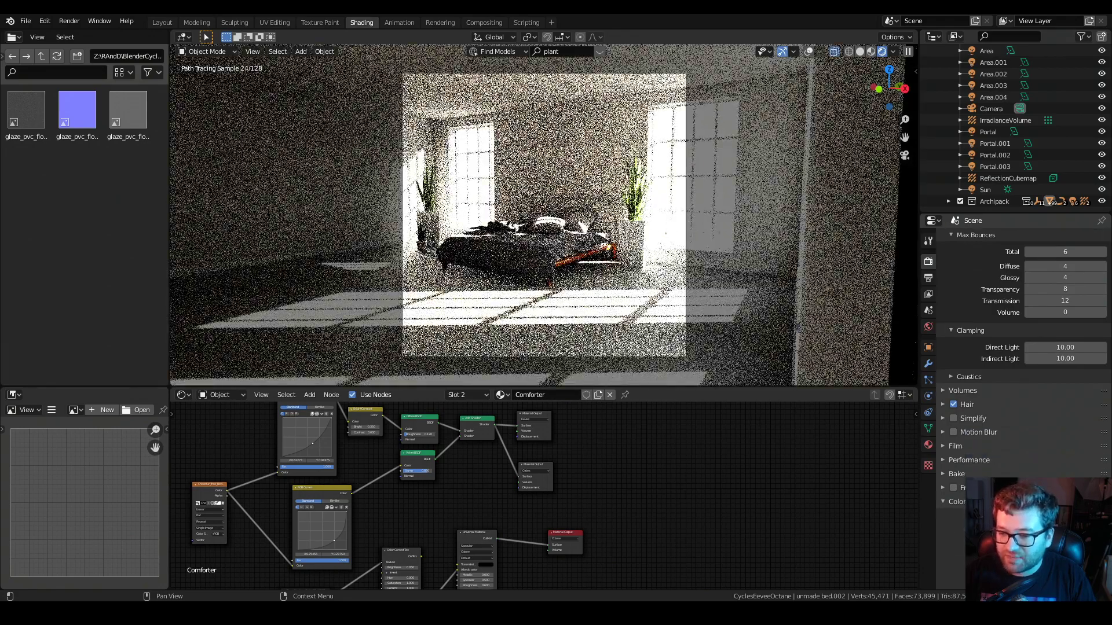
left_click(1065, 529)
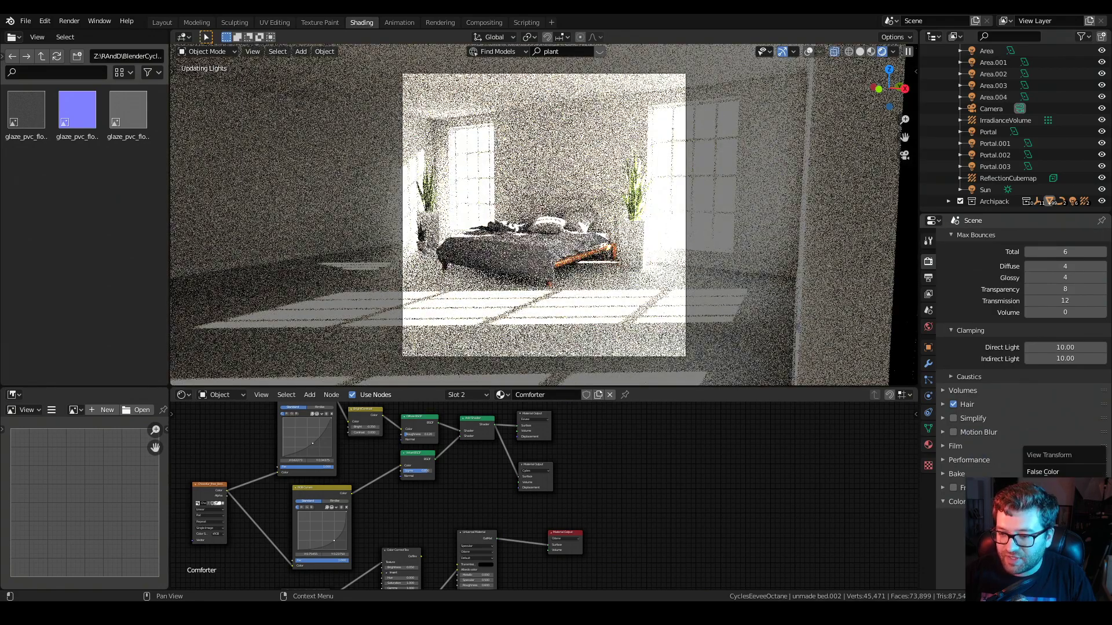
left_click(1065, 529)
left_click(1066, 543)
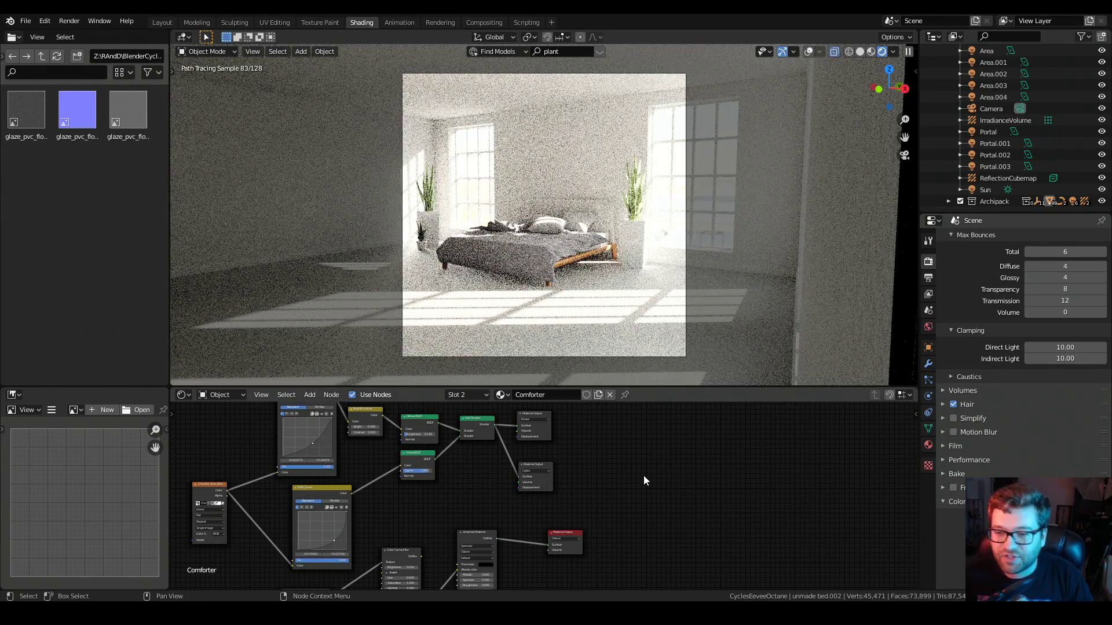
Inspect the bed up close in the Cycles viewport render, and switch the render engine back to Octane.
middle_click_drag(551, 269, 614, 262)
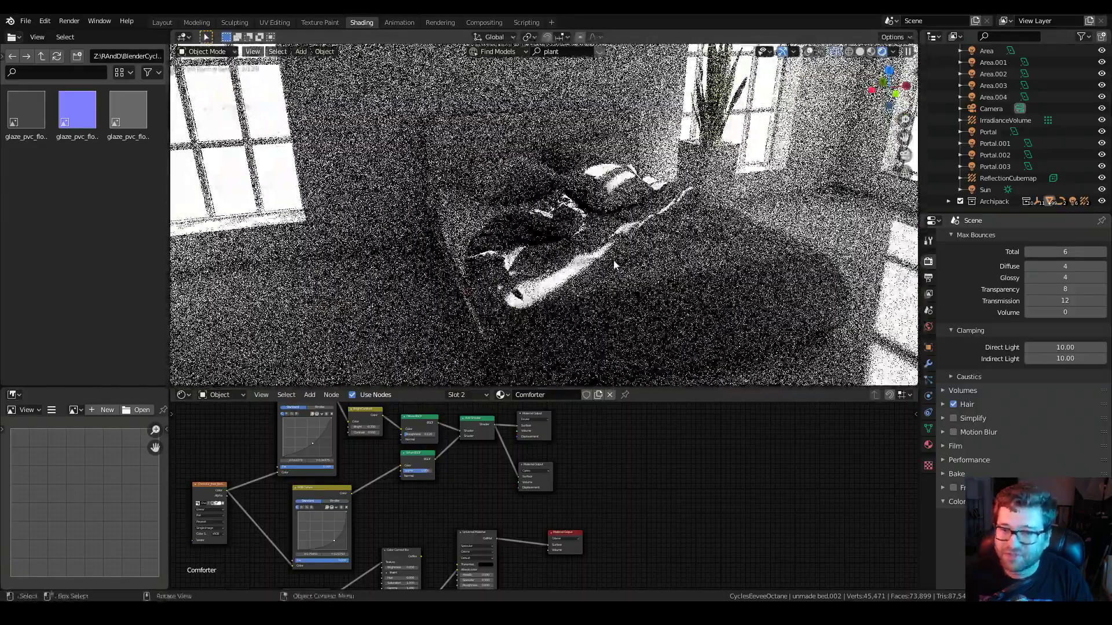
key("KP_0")
middle_click_drag(613, 259, 598, 237)
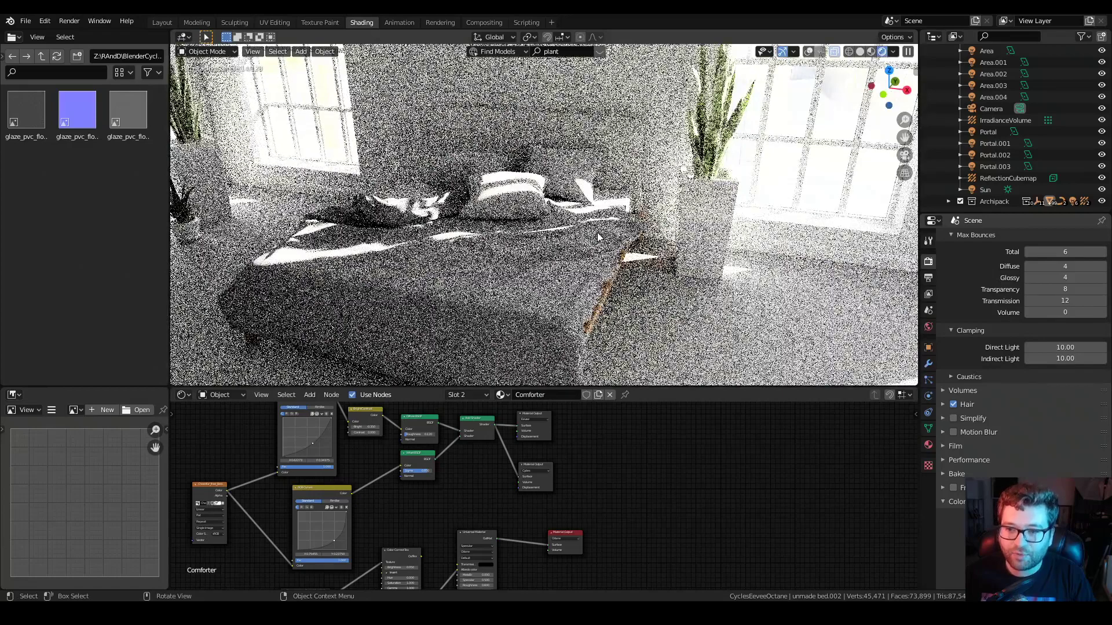
scroll(987, 283, "up", 4)
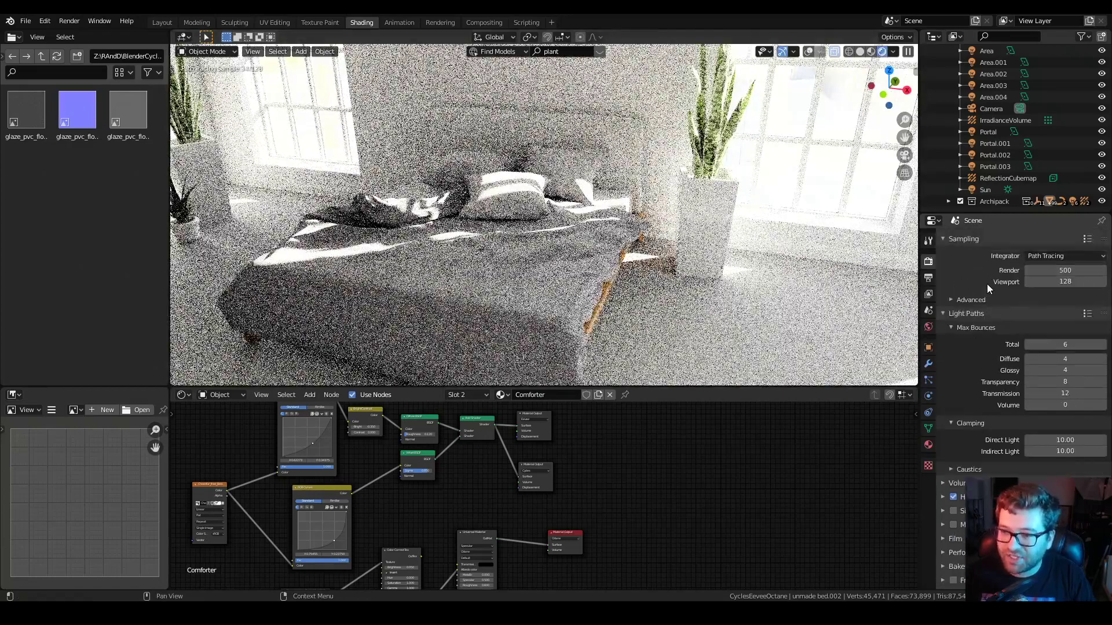
scroll(1019, 283, "up", 2)
left_click(1051, 240)
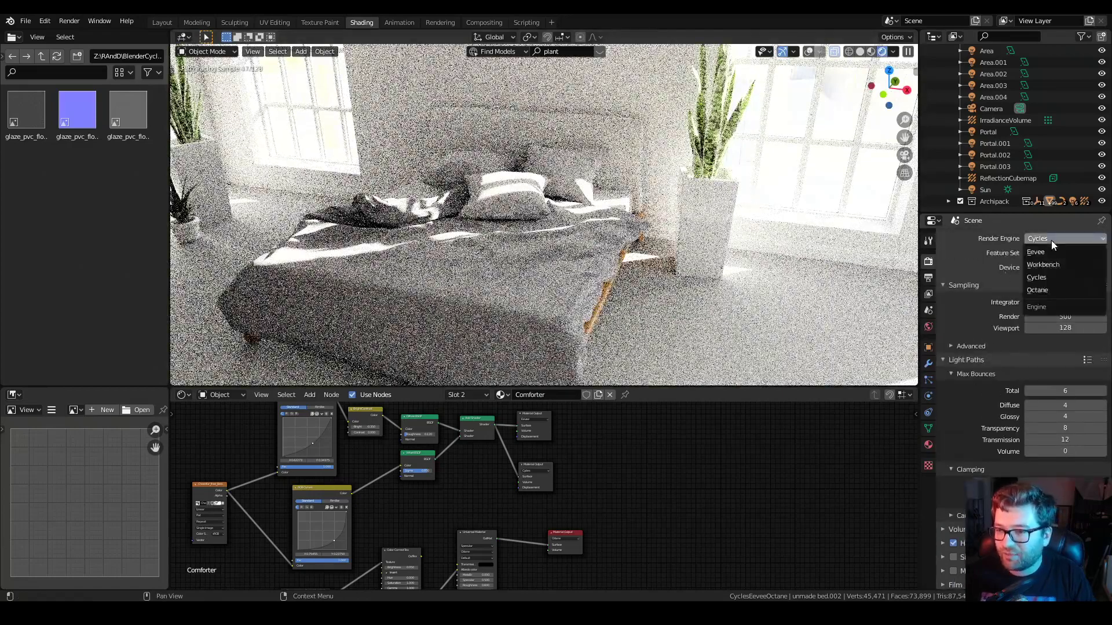
left_click(1051, 289)
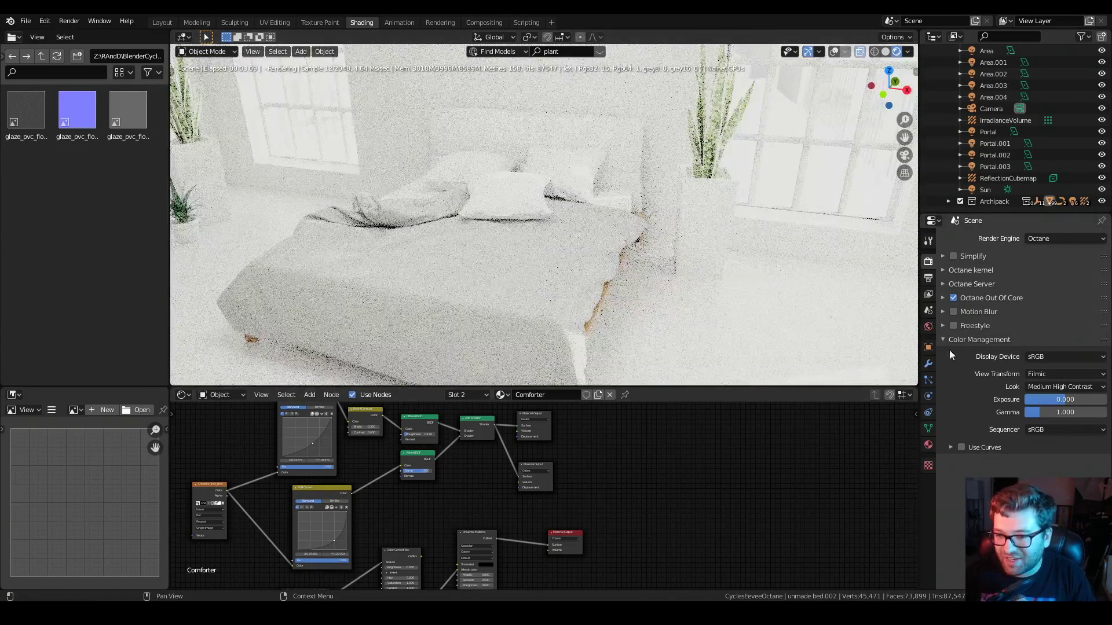
Set the color management display device to None and the view transform to Standard for the Octane render.
left_click(1059, 356)
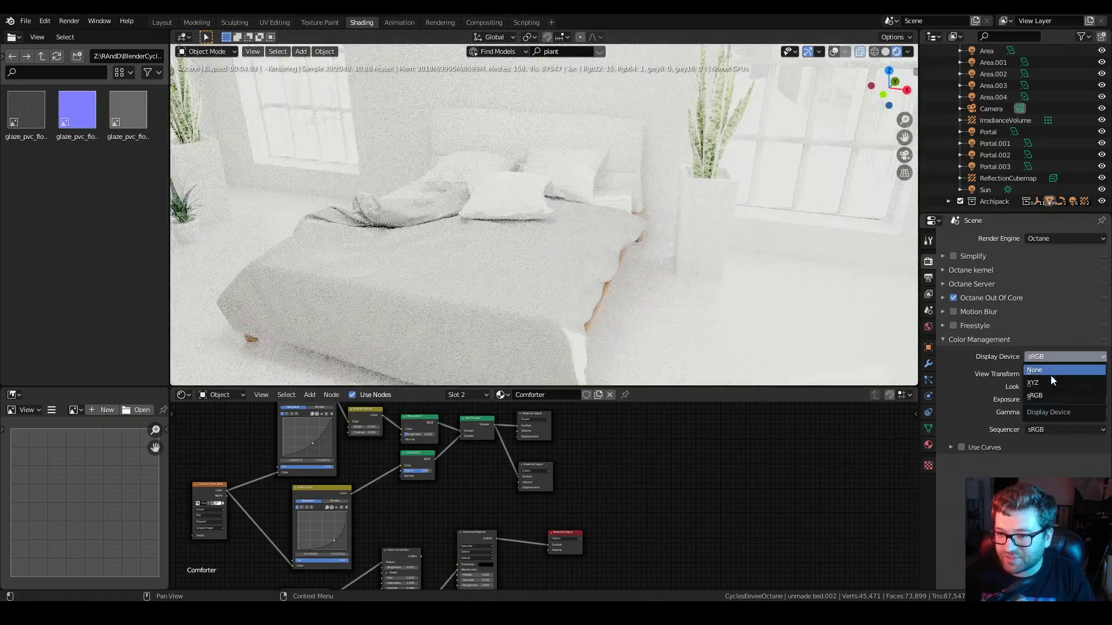
left_click(1050, 370)
left_click(1048, 374)
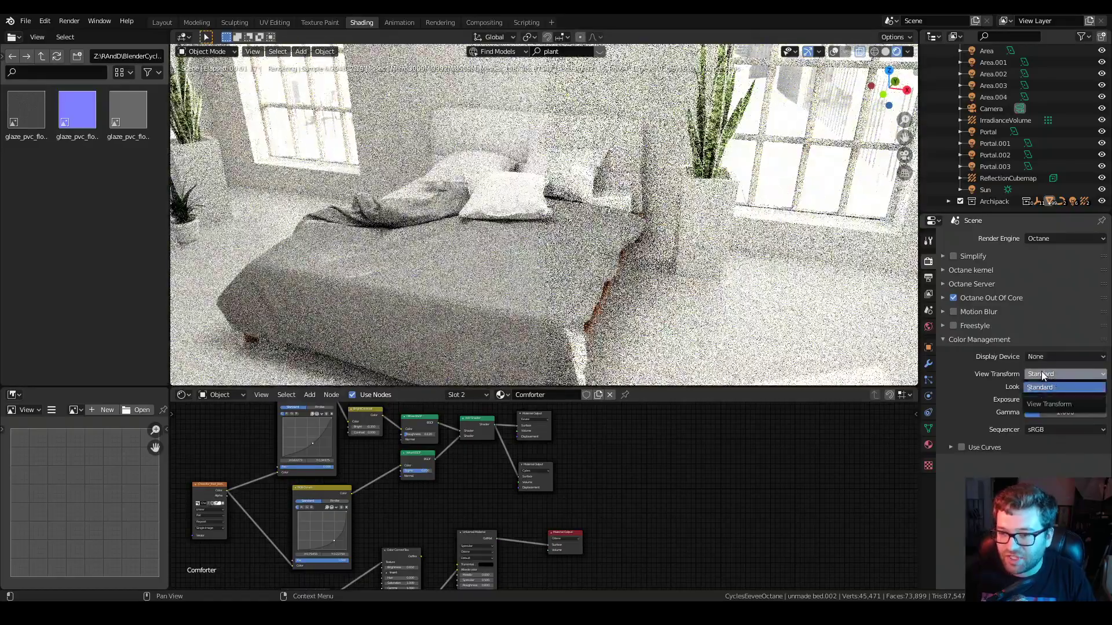
left_click(1041, 386)
middle_click_drag(606, 304, 612, 235)
right_click(611, 235)
mouse_move(611, 234)
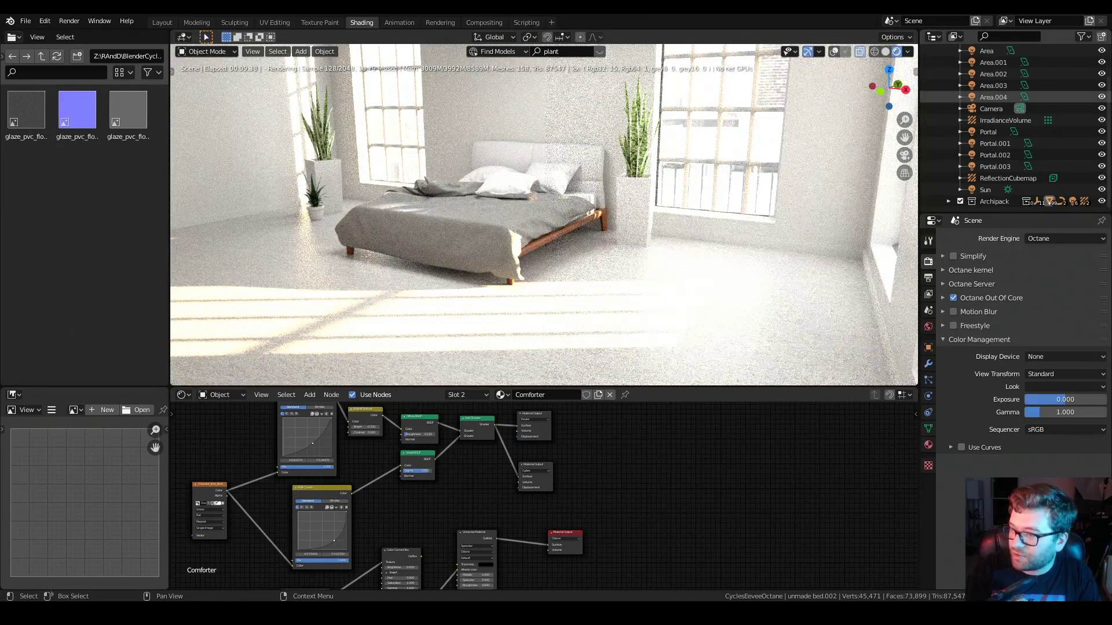
Switch to the browser, open the OC-Blender-Helper-Addon GitHub page and review its downloads, features, installation and usage notes.
key("alt+Tab")
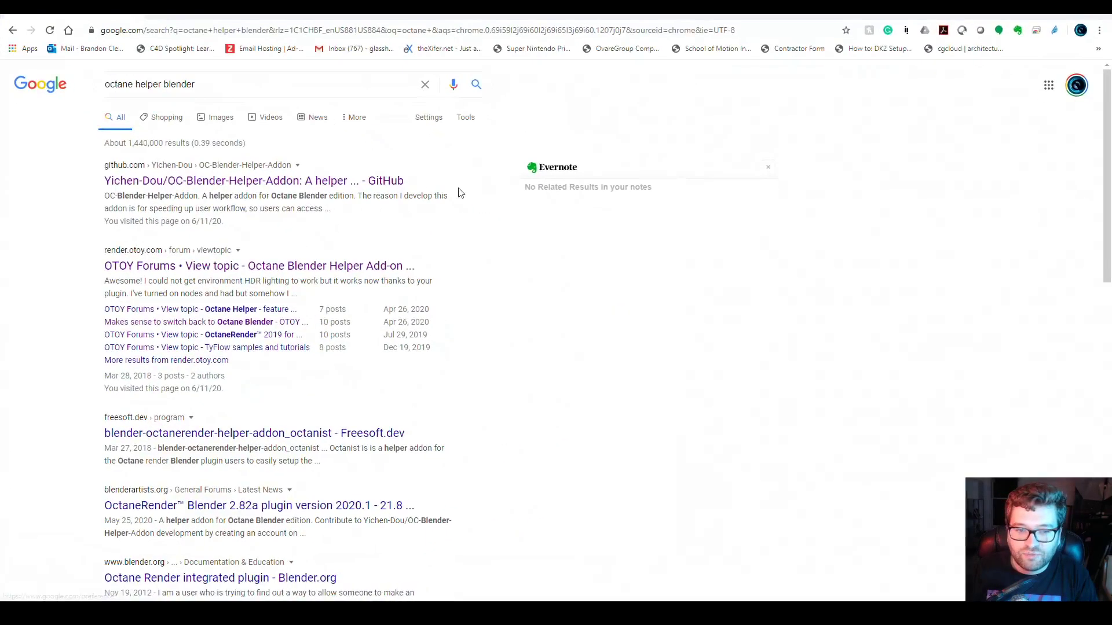
left_click(399, 181)
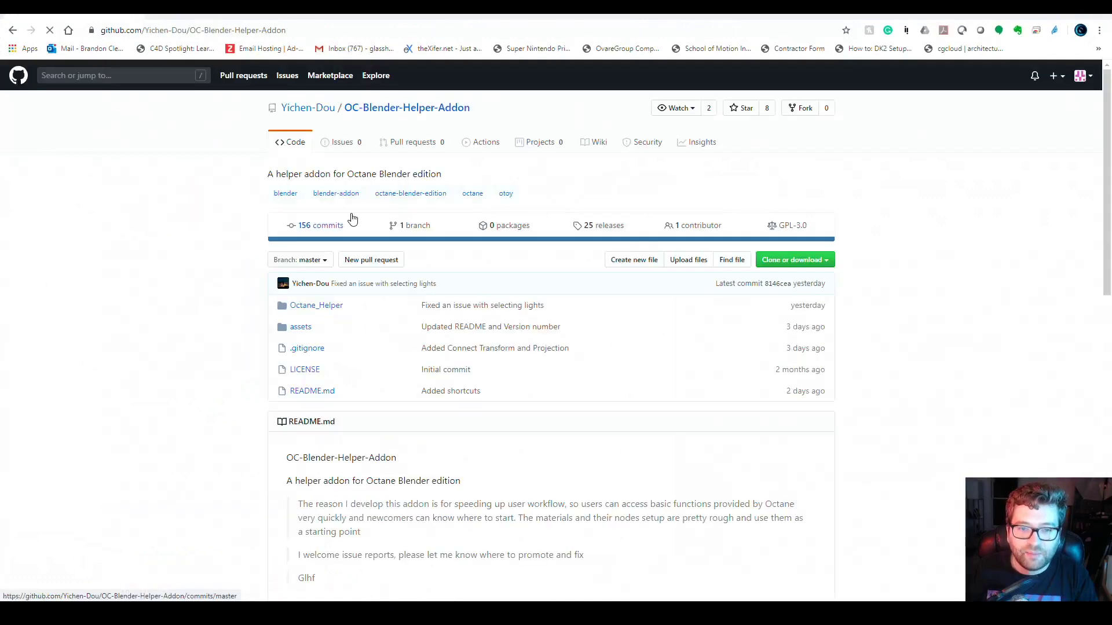
scroll(352, 217, "down", 5)
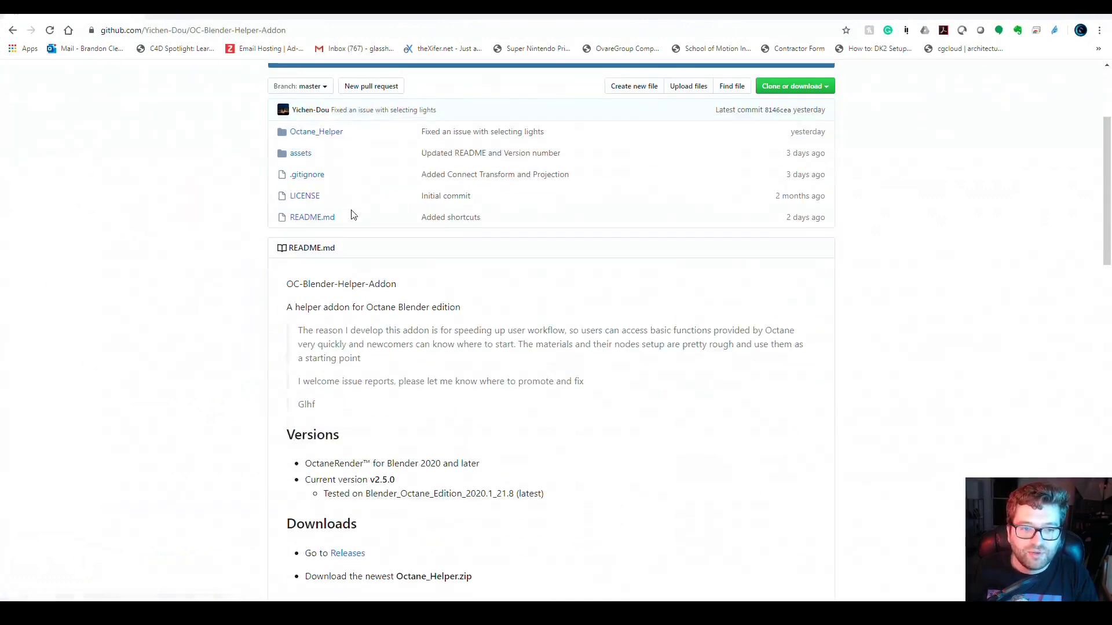
scroll(352, 211, "down", 5)
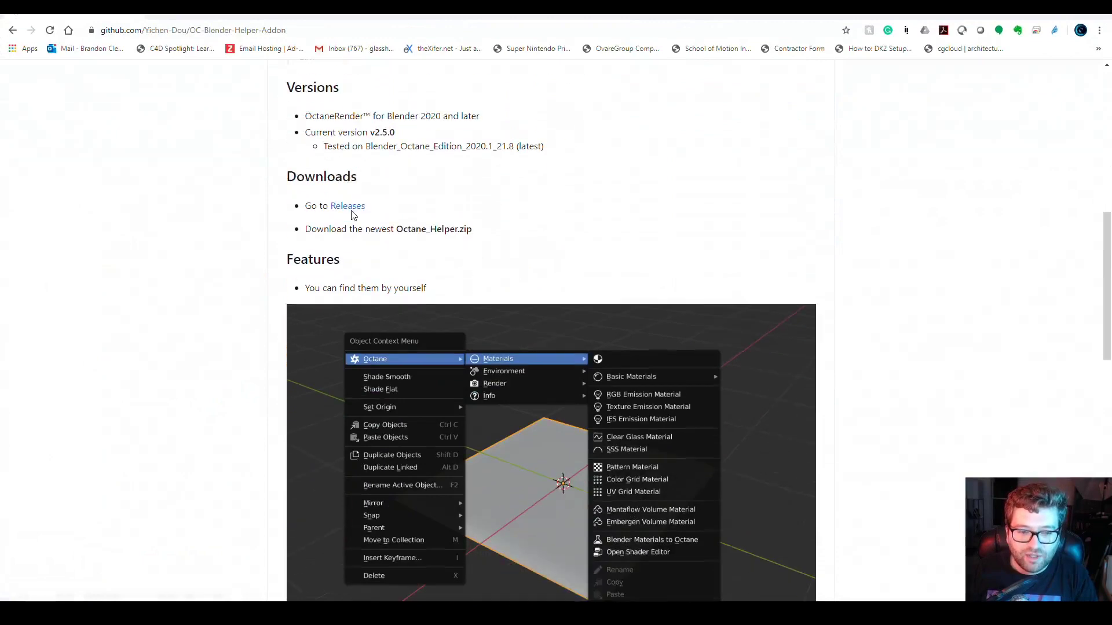
scroll(352, 217, "down", 2)
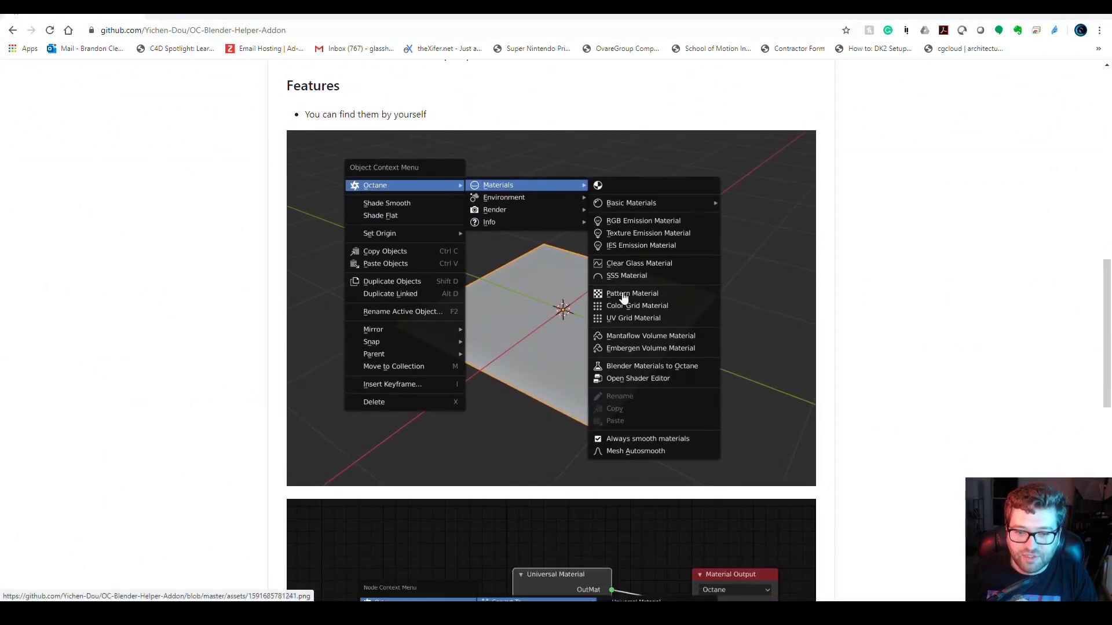
scroll(616, 260, "down", 5)
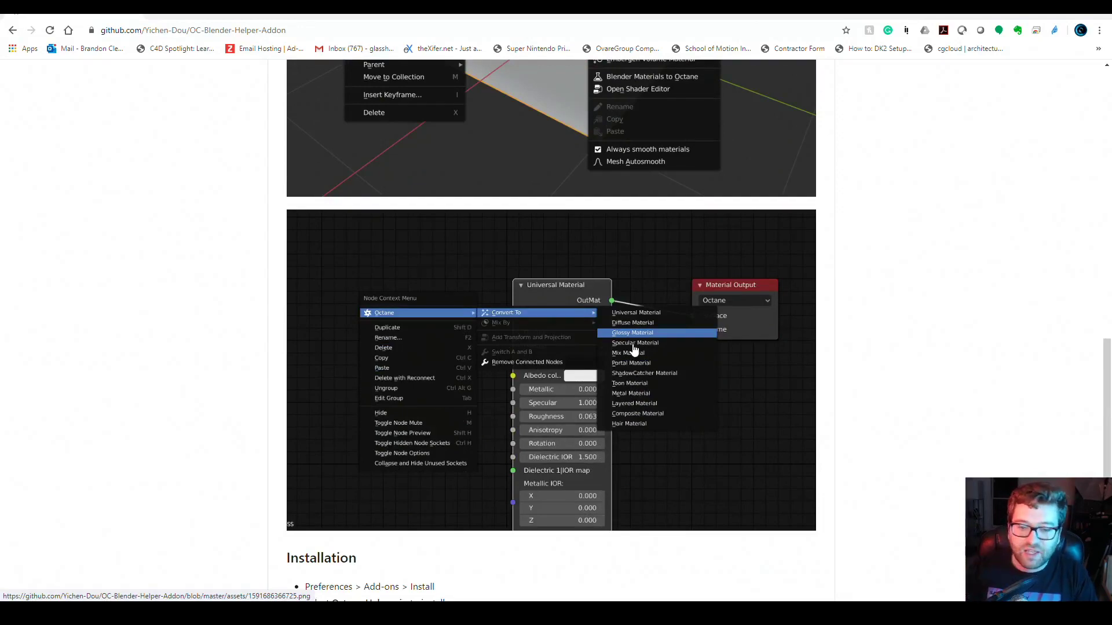
scroll(634, 349, "down", 7)
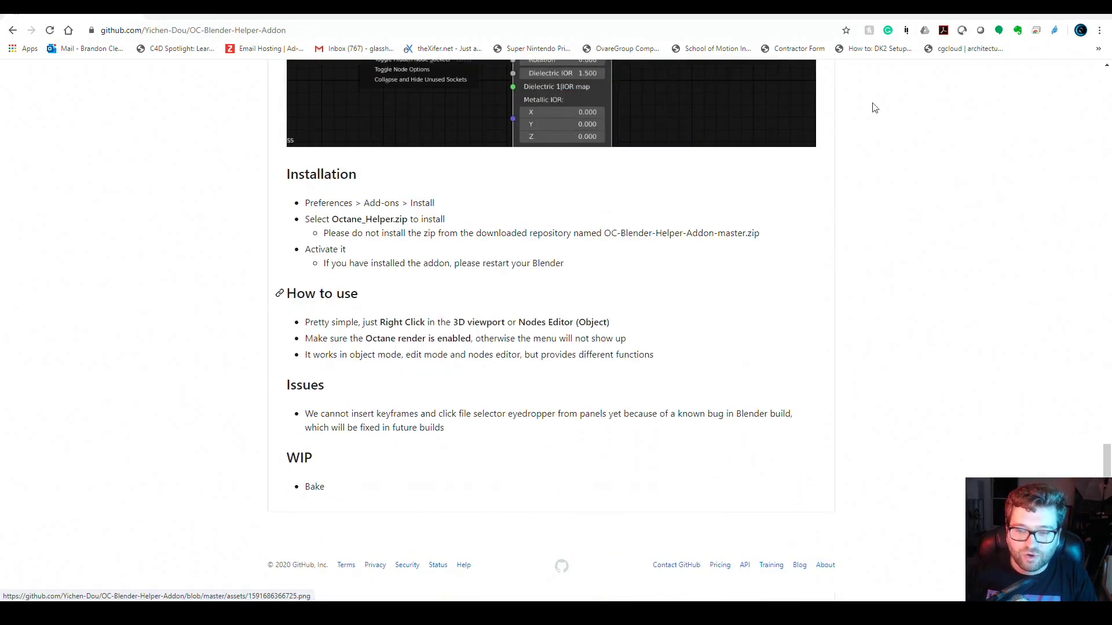
Return to Blender, view the add-ons section of the preferences where the helper add-on is installed, and close the preferences.
key("alt+Tab")
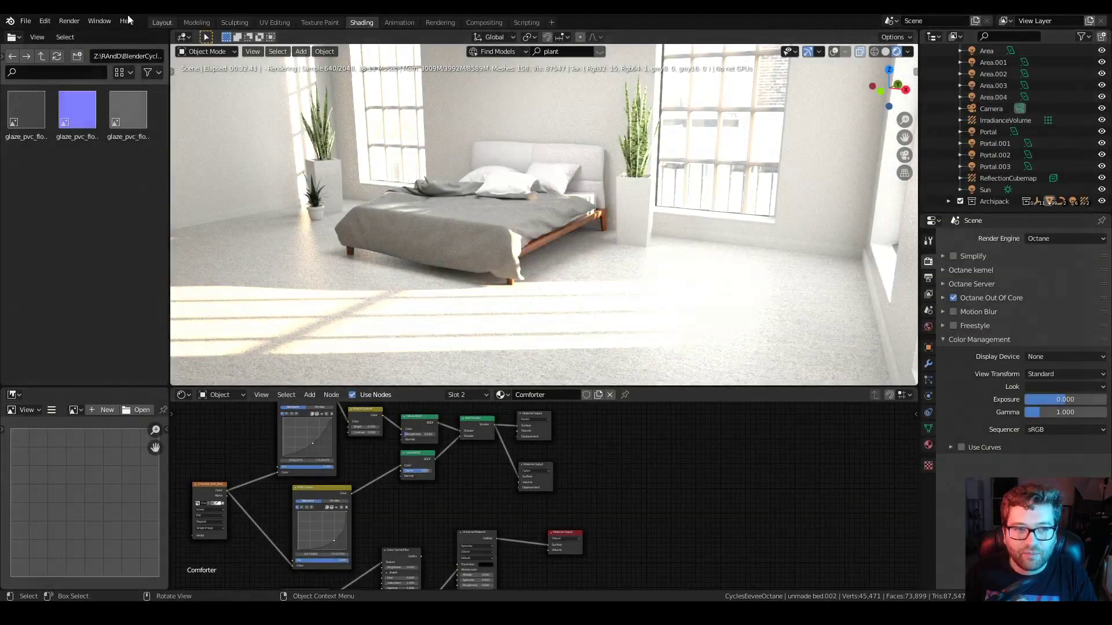
left_click(44, 21)
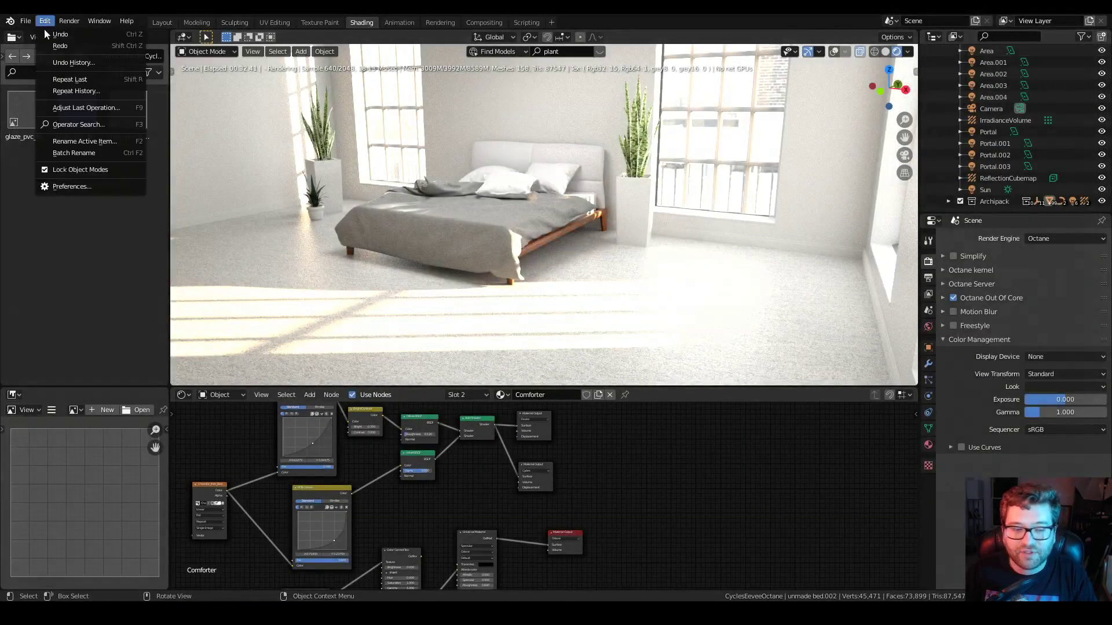
left_click(67, 184)
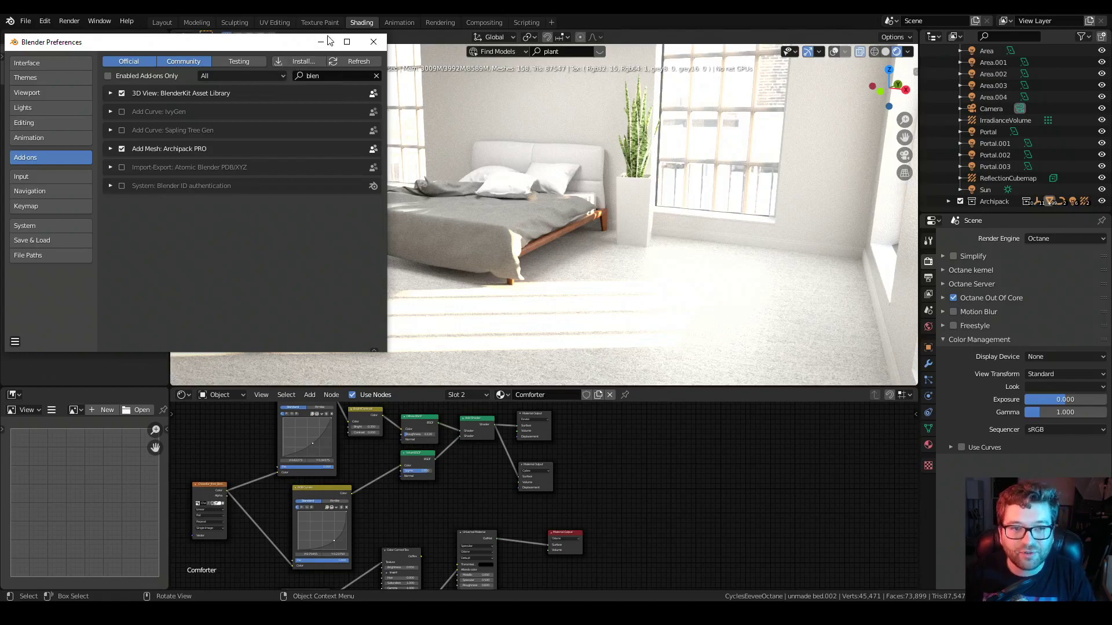
left_click(373, 42)
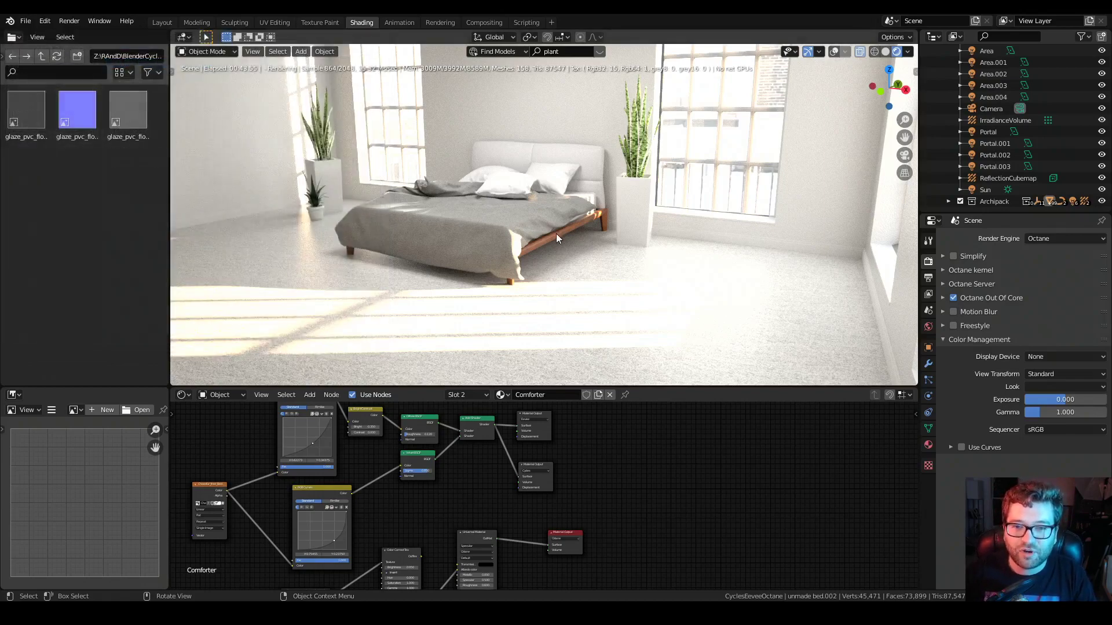
Select the Area light in the Lighting collection to display its Octane node setup in the shader editor.
middle_click_drag(541, 237, 579, 237)
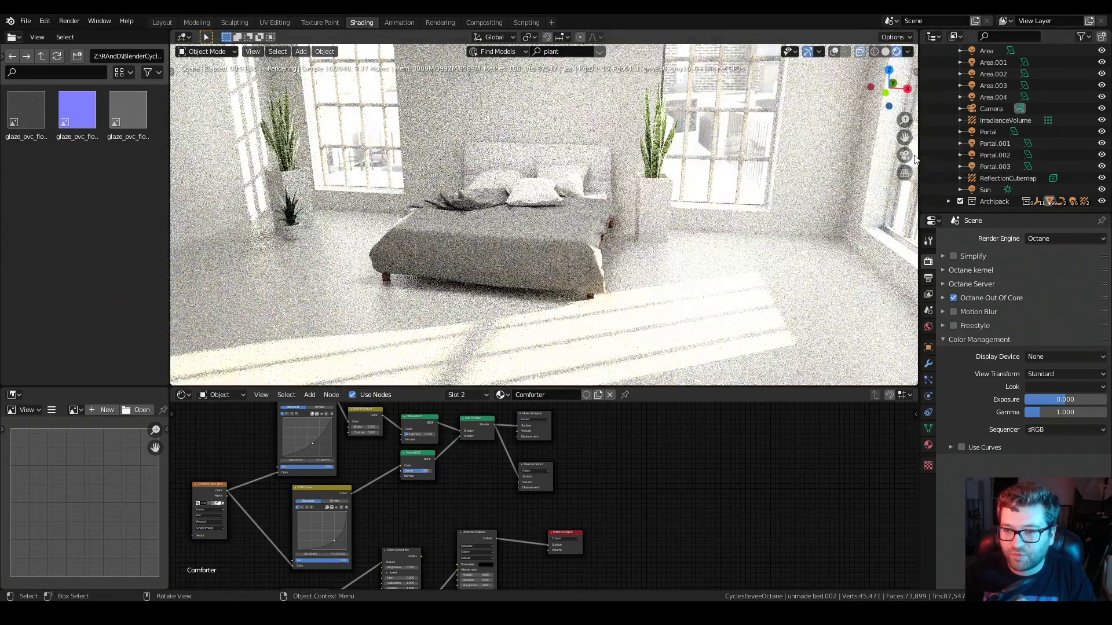
scroll(1019, 108, "up", 3)
left_click(986, 85)
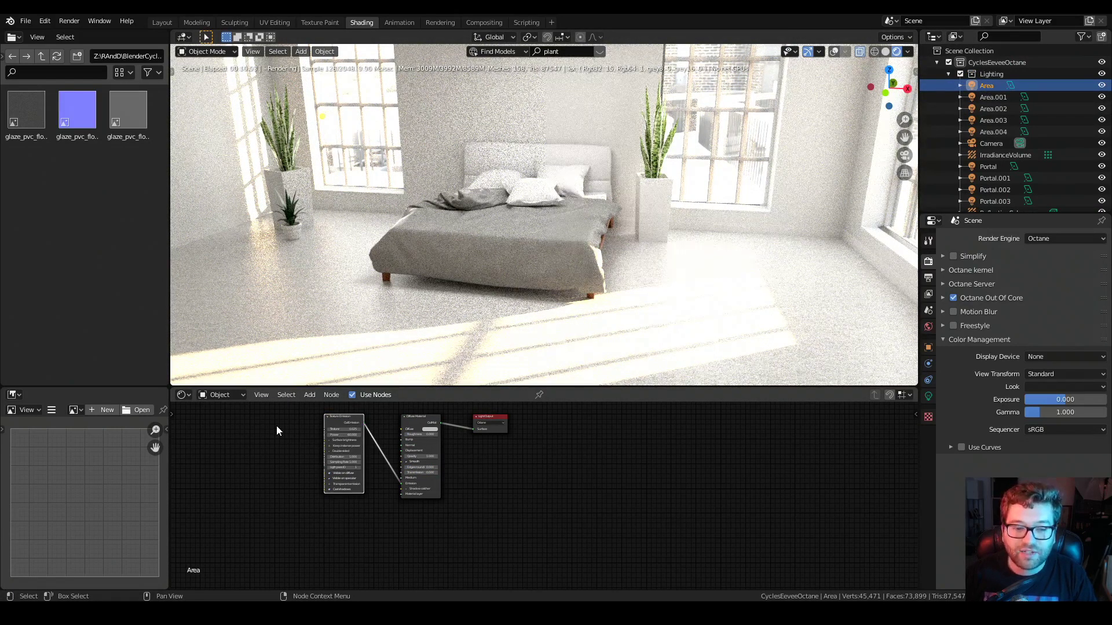
Show the Area light's Octane settings in the object properties, and select the Portal light to display its nodes.
left_click(928, 396)
left_click(928, 348)
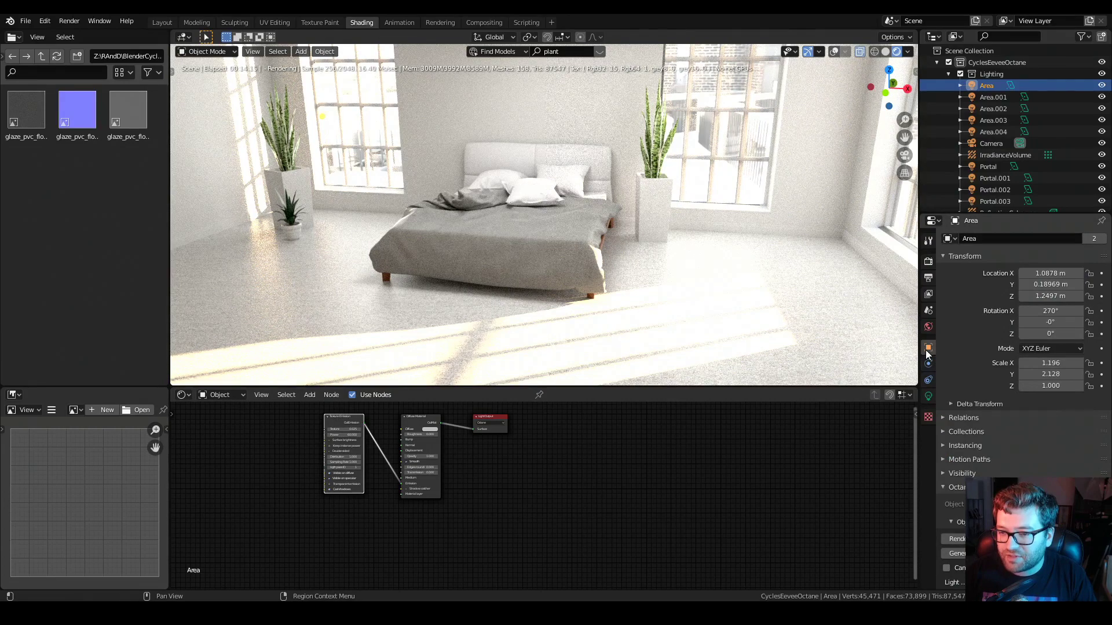
scroll(1019, 370, "down", 4)
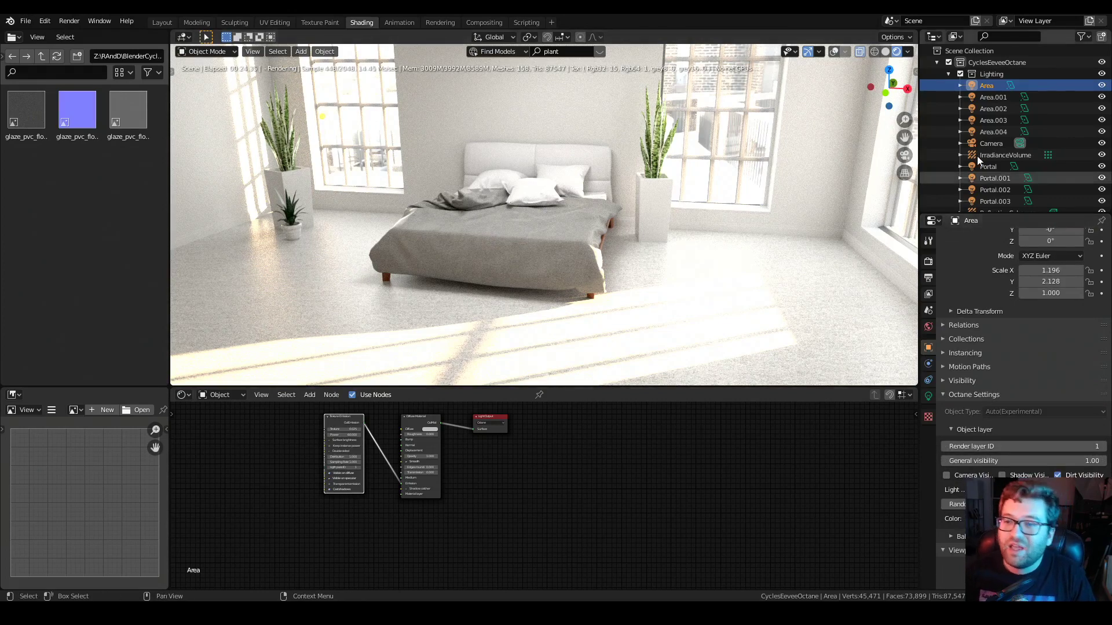
scroll(985, 160, "down", 1)
left_click(990, 144)
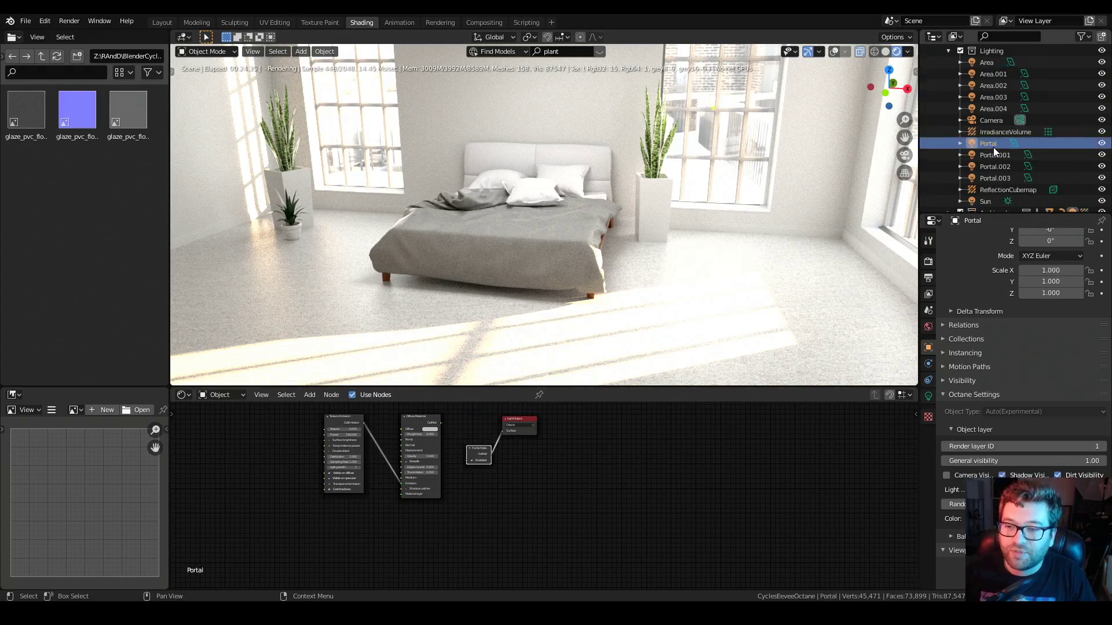
View the Octane helper's Lights Manager for the scene's lights, moving it clear of the properties, and close it.
right_click(648, 197)
mouse_move(648, 197)
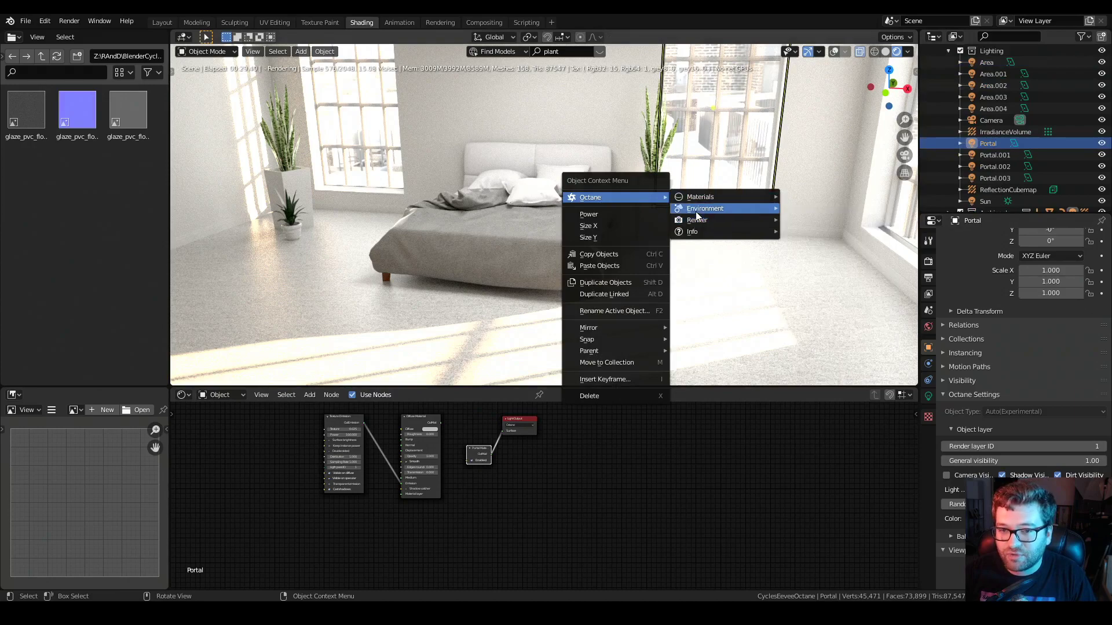
mouse_move(696, 210)
left_click(813, 248)
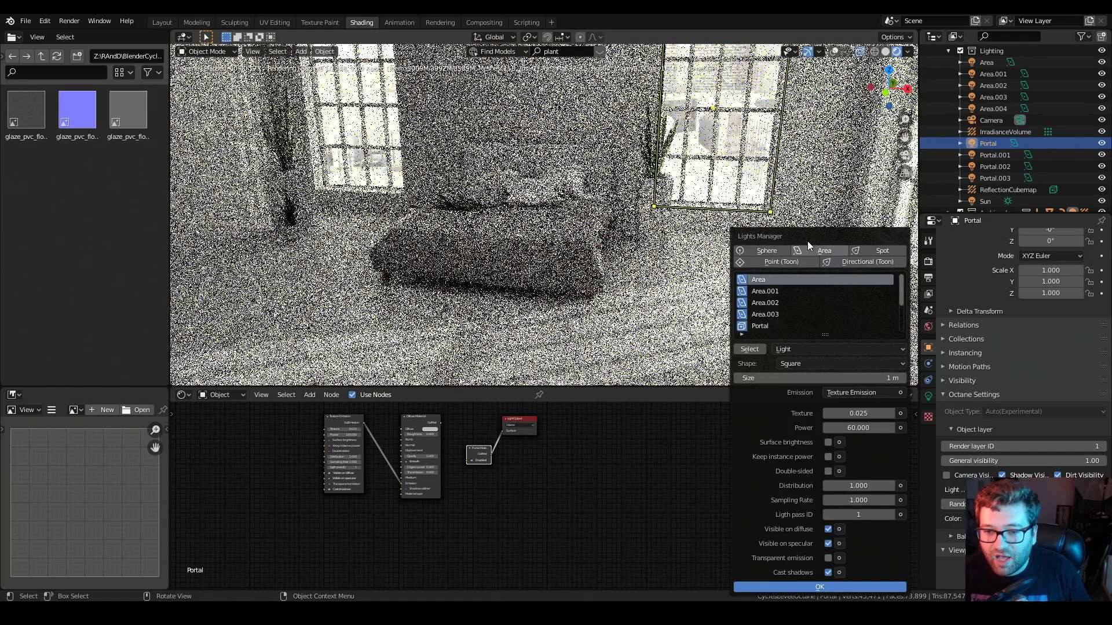
left_click_drag(799, 231, 678, 144)
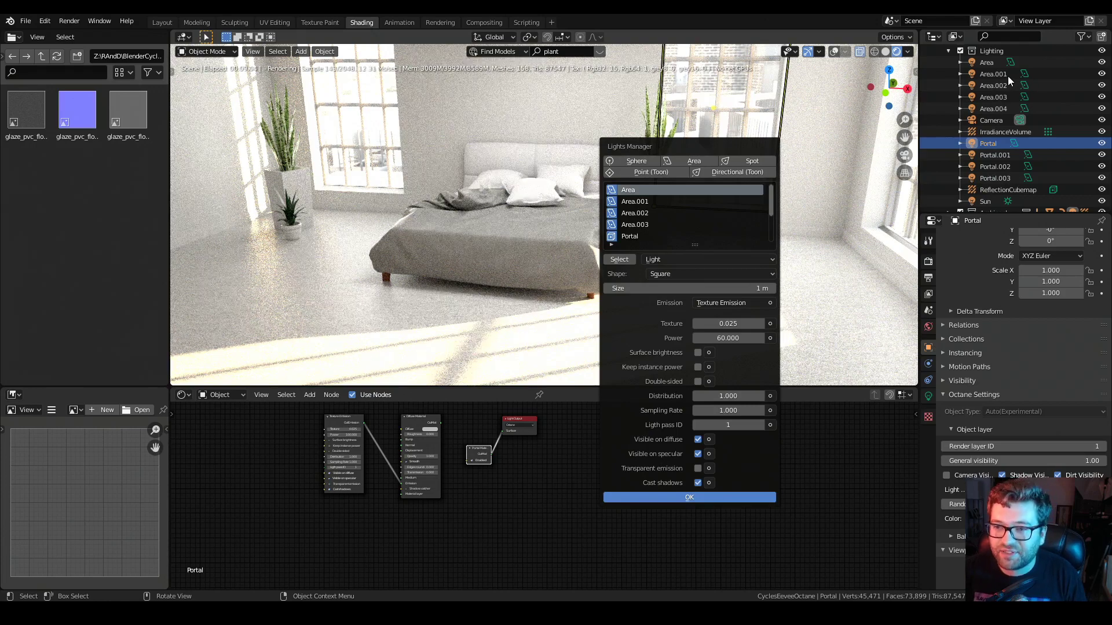
key("Escape")
Switch the scene's render engine to Eevee.
scroll(984, 75, "up", 2)
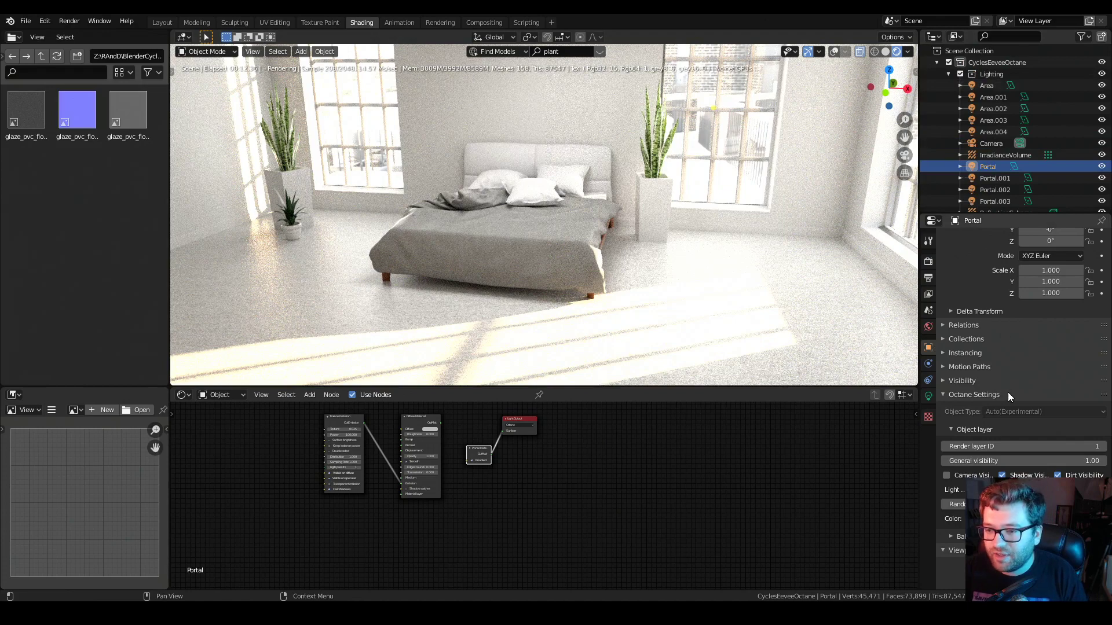
scroll(996, 394, "up", 4)
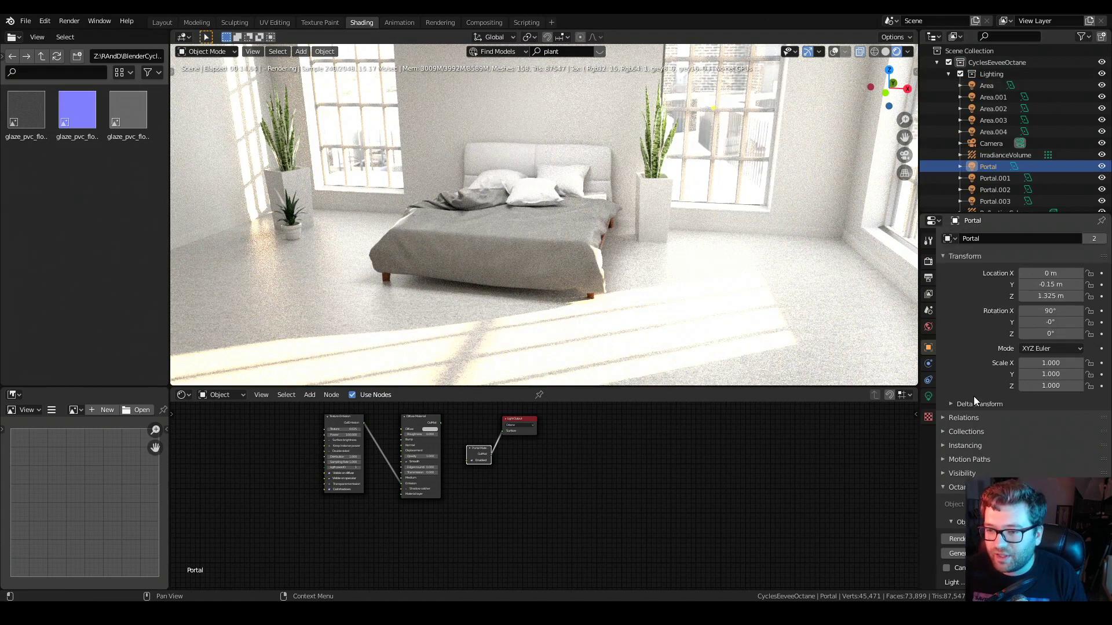
left_click(929, 264)
left_click(1063, 237)
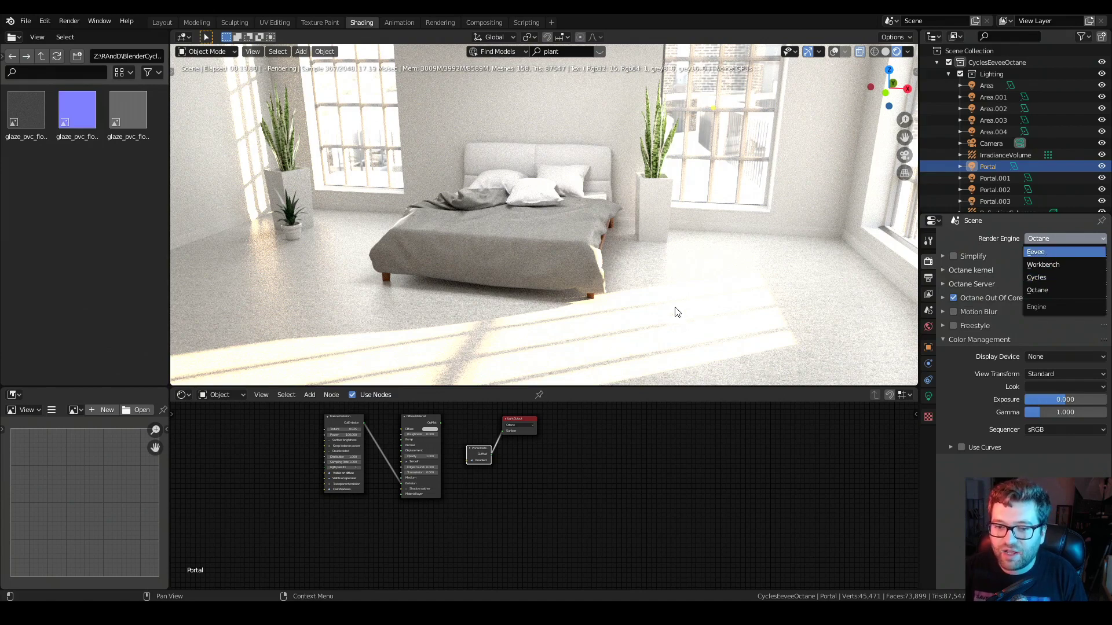
key("Return")
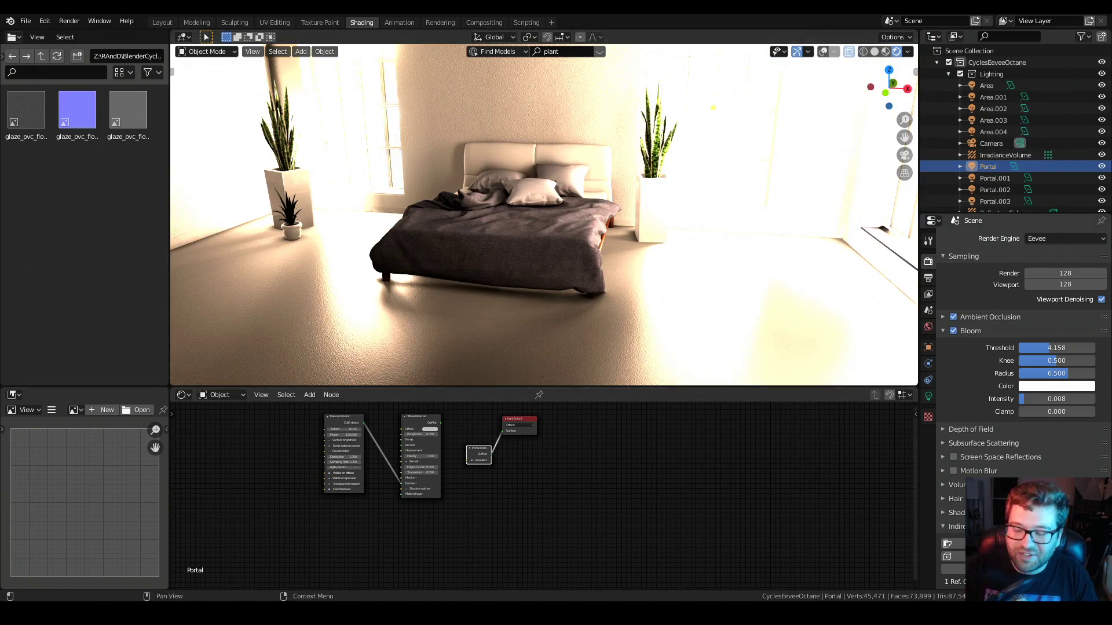
scroll(1022, 364, "down", 5)
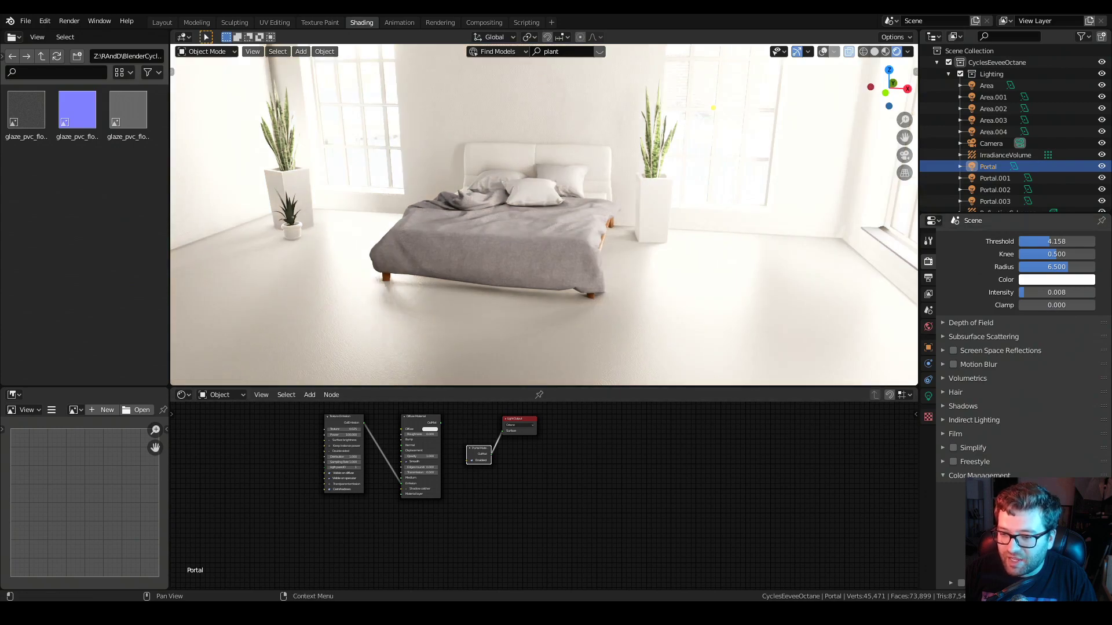
Select the IrradianceVolume probe and show the viewport overlays to examine its sample points around the room.
middle_click_drag(654, 248, 646, 295)
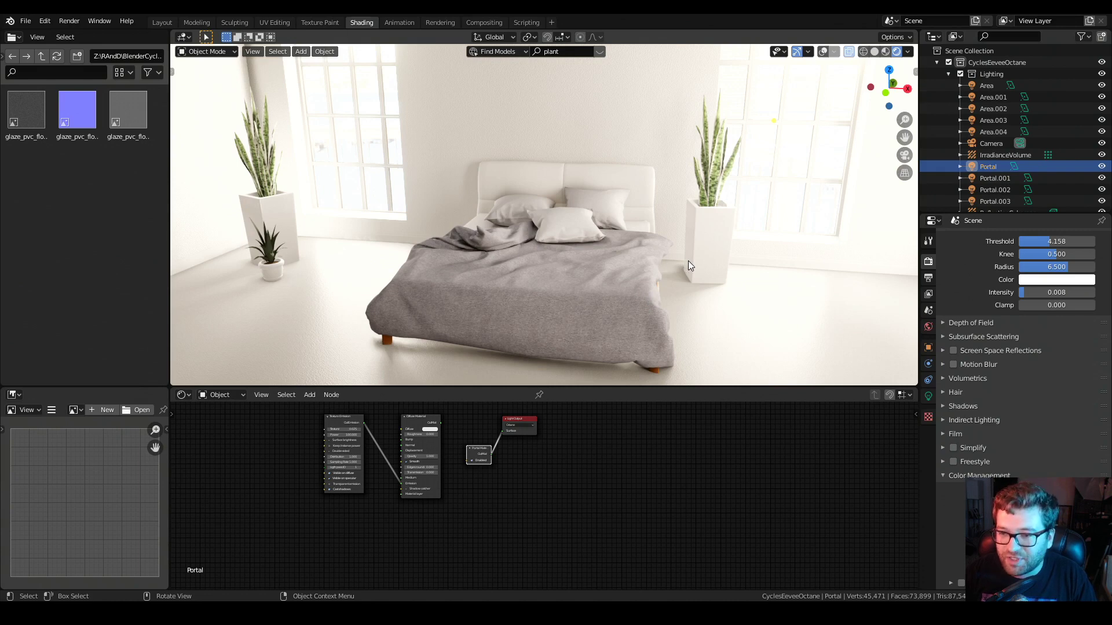
left_click(1006, 156)
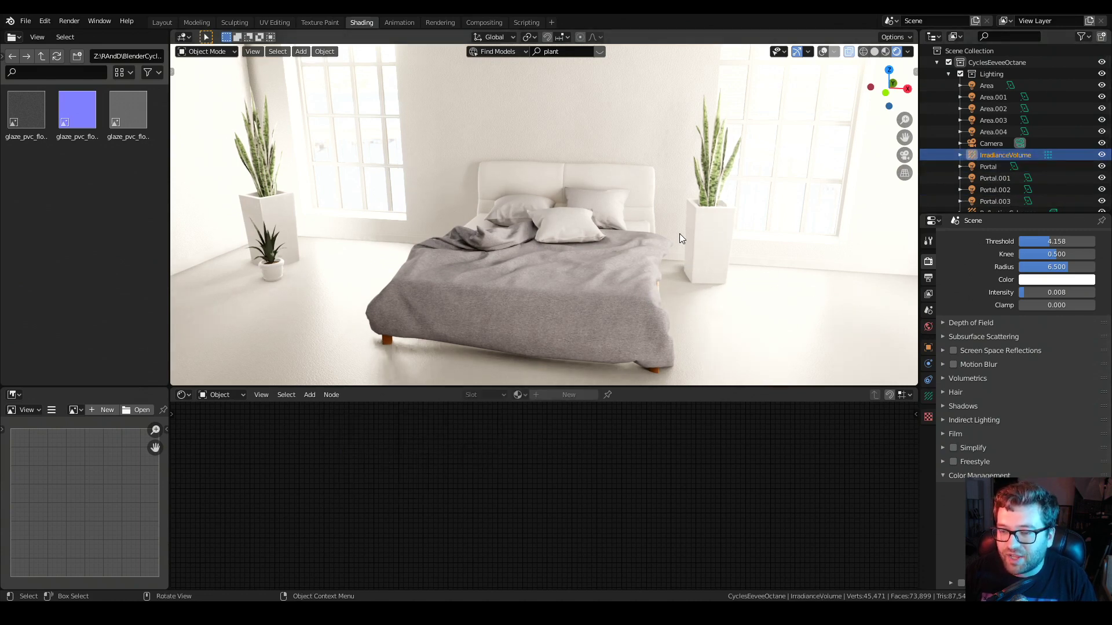
middle_click_drag(677, 231, 660, 231)
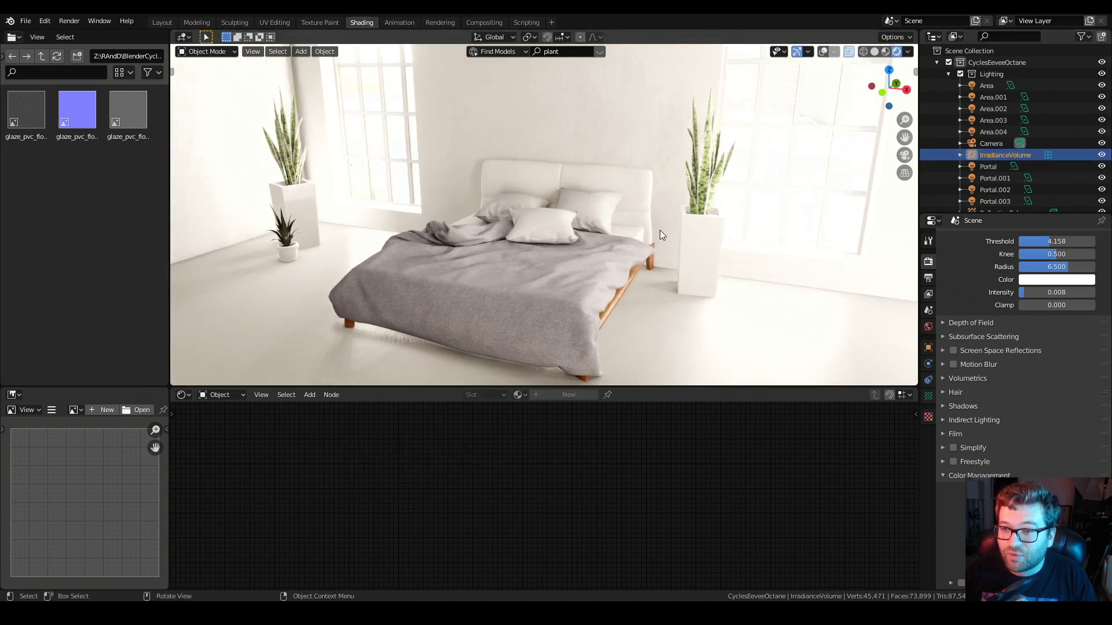
left_click(823, 51)
scroll(660, 191, "down", 3)
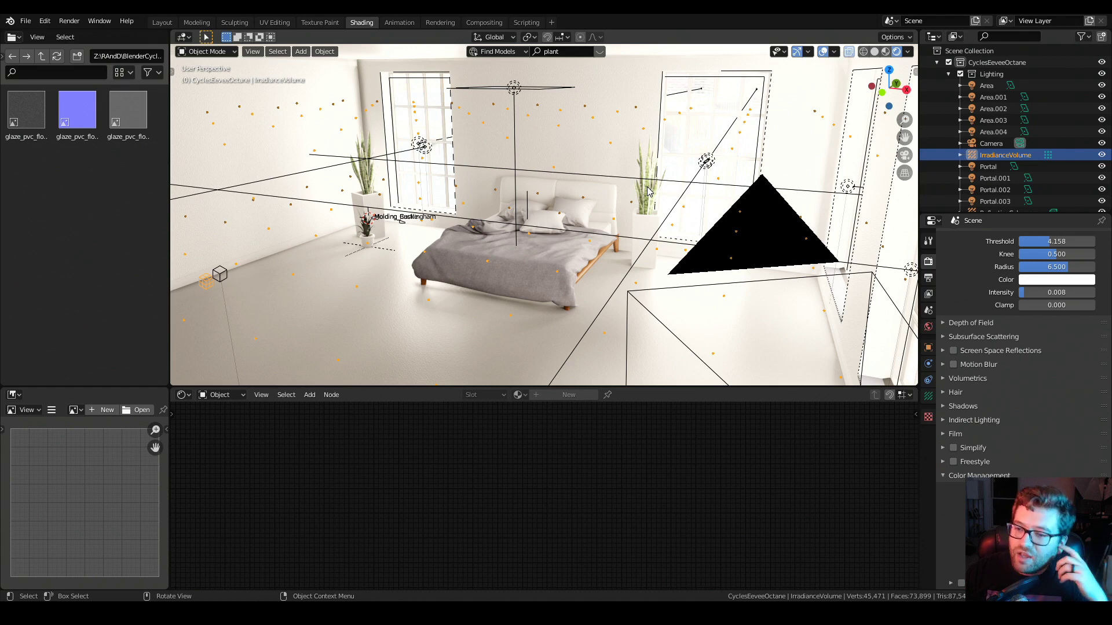
Expand the Indirect Lighting render settings to review the lighting bake and cubemap options.
scroll(974, 416, "up", 2)
scroll(975, 423, "down", 2)
left_click(981, 426)
scroll(987, 458, "down", 1)
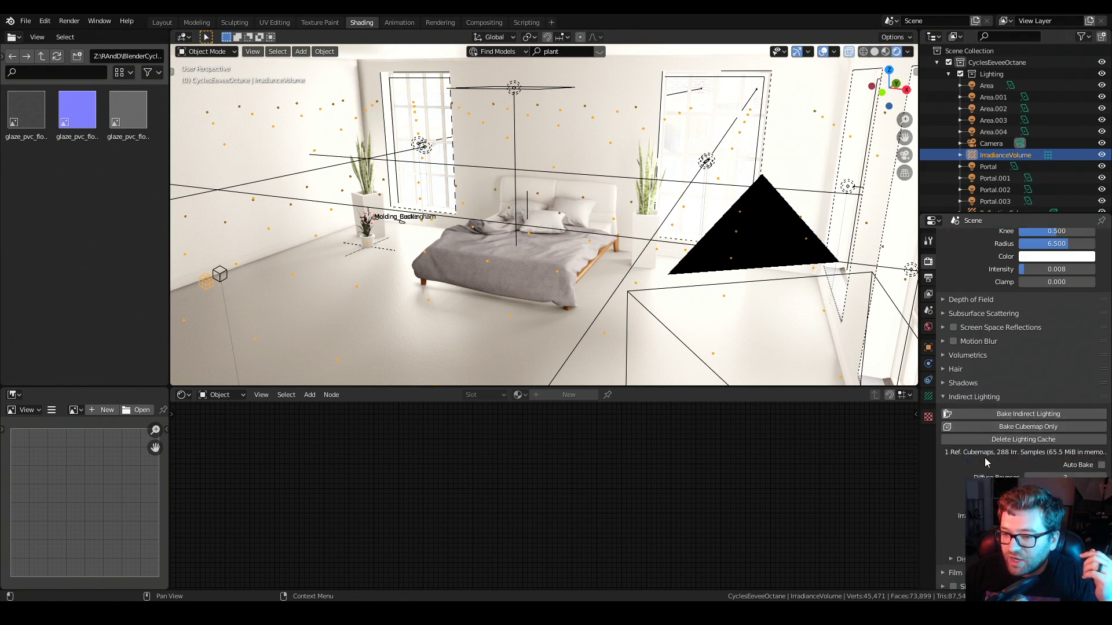
scroll(987, 461, "down", 2)
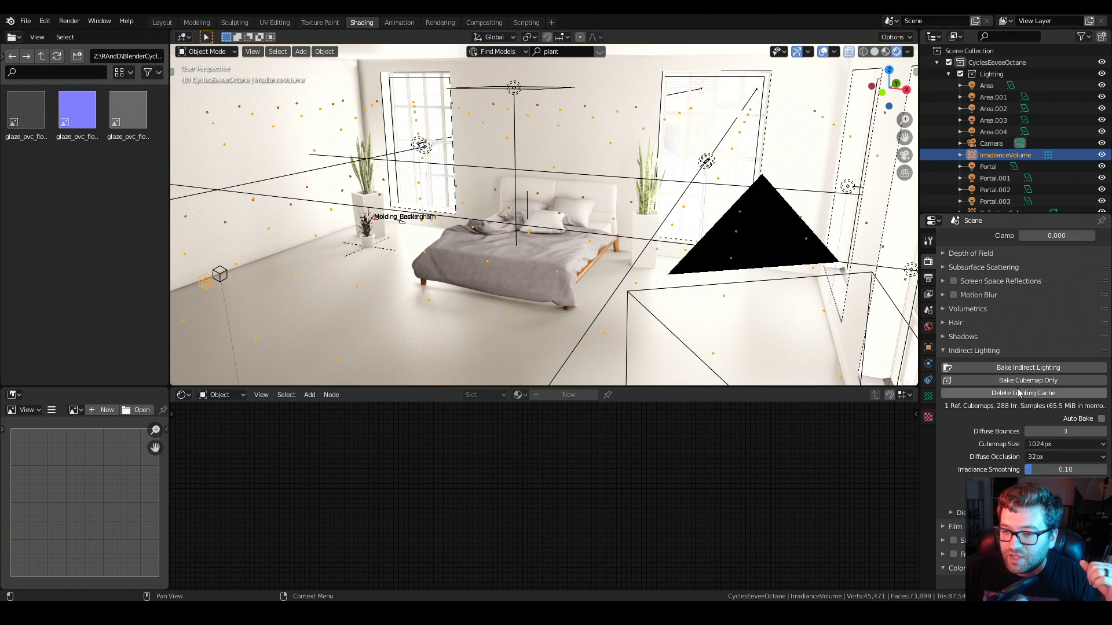
Select the ReflectionCubemap probe and look through the addable object types for lights and light probes, without adding anything.
scroll(1006, 180, "down", 2)
left_click(1007, 178)
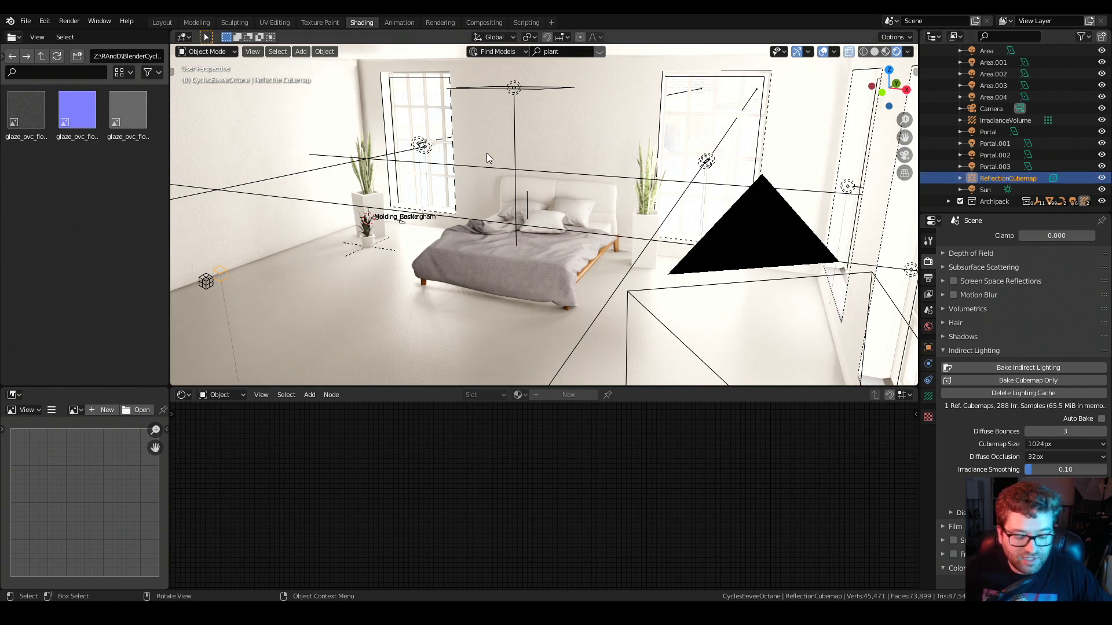
key("shift+a")
mouse_move(507, 197)
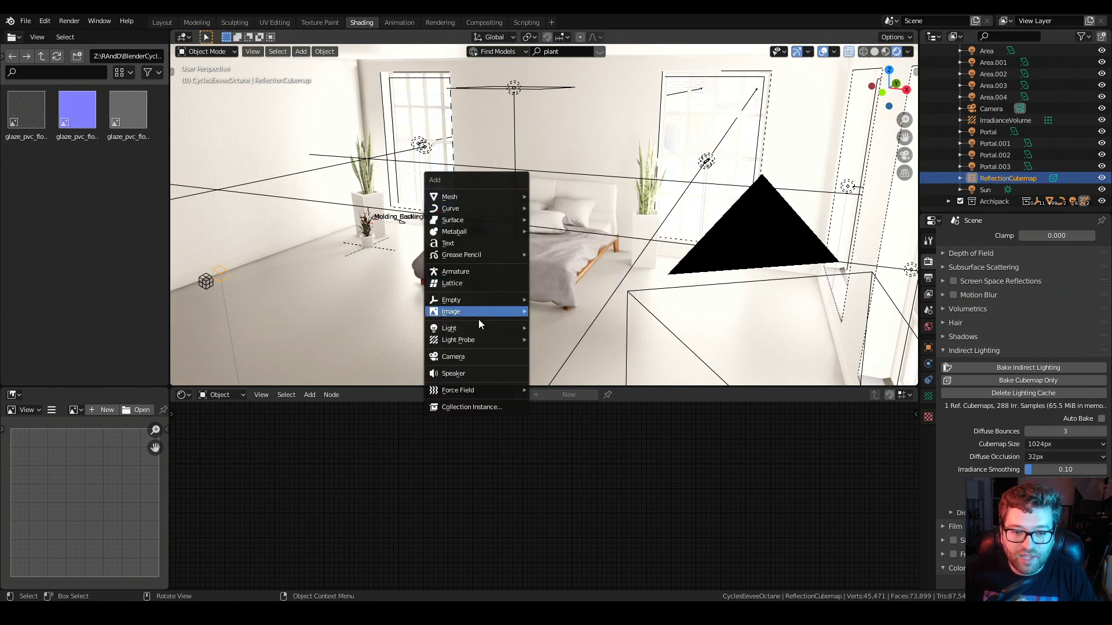
mouse_move(476, 330)
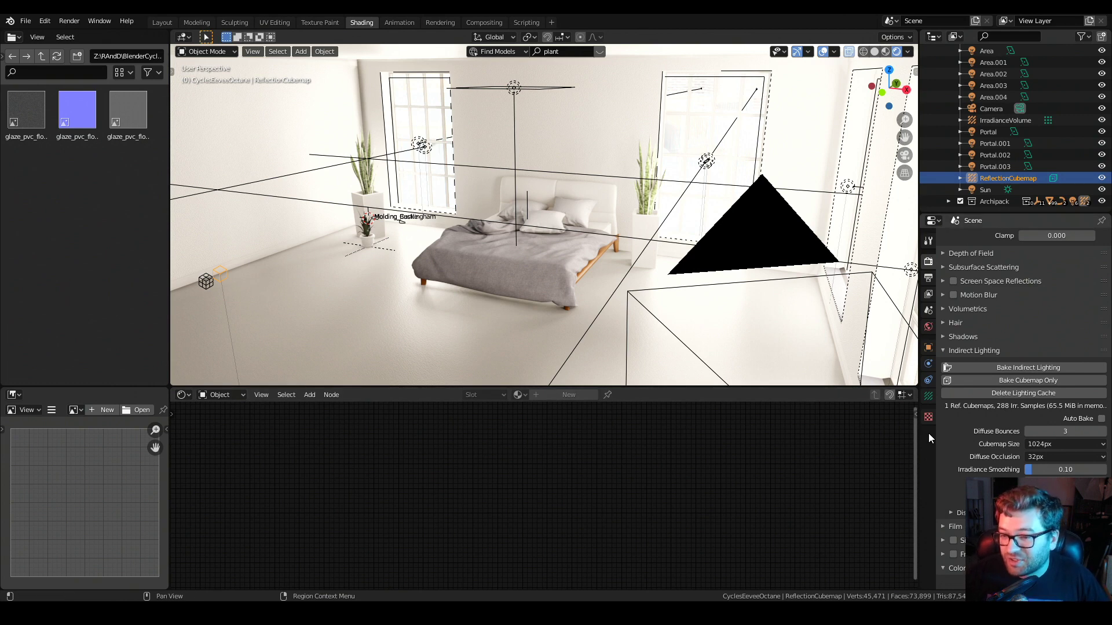
Display the IrradianceVolume's probe settings, and hide the viewport overlays to inspect the Eevee render of the bed.
left_click(1005, 120)
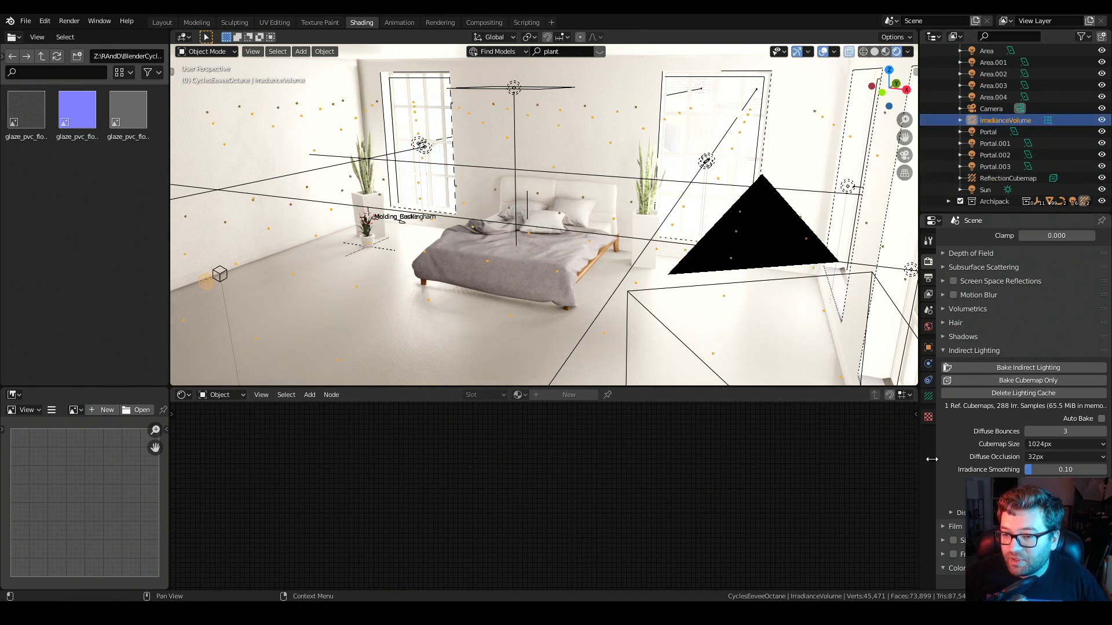
left_click(928, 395)
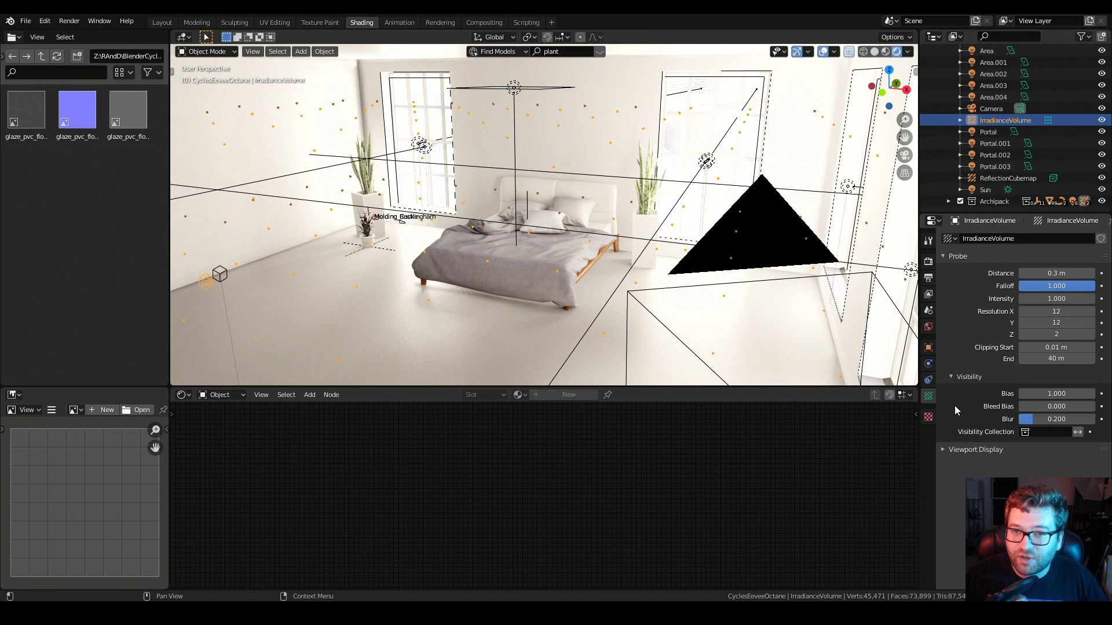
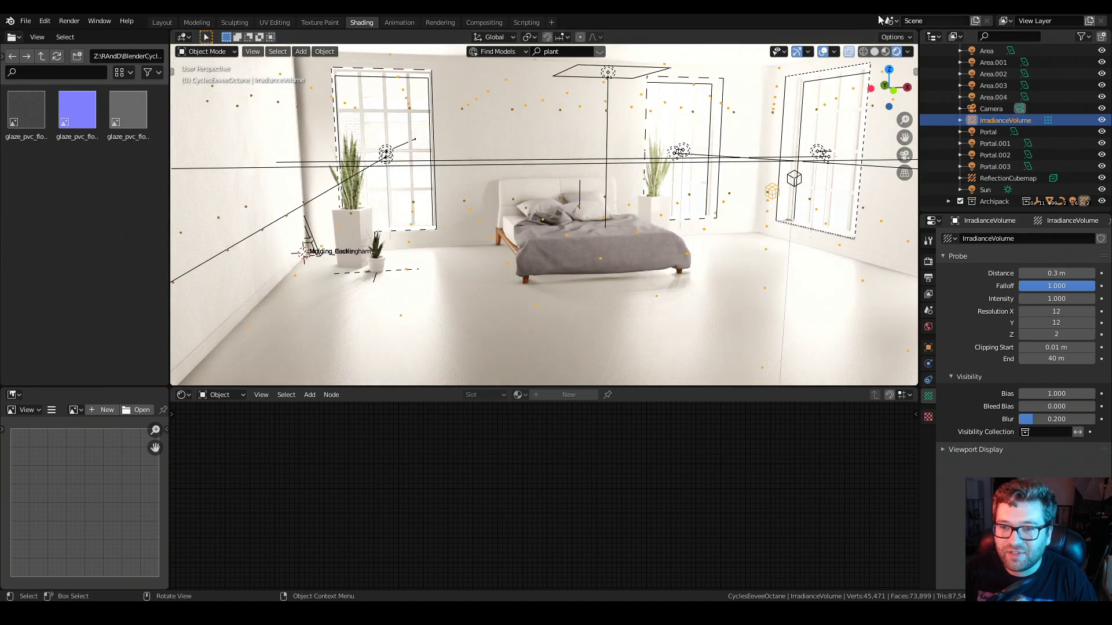
left_click(822, 52)
scroll(637, 275, "up", 4)
middle_click_drag(674, 282, 608, 251)
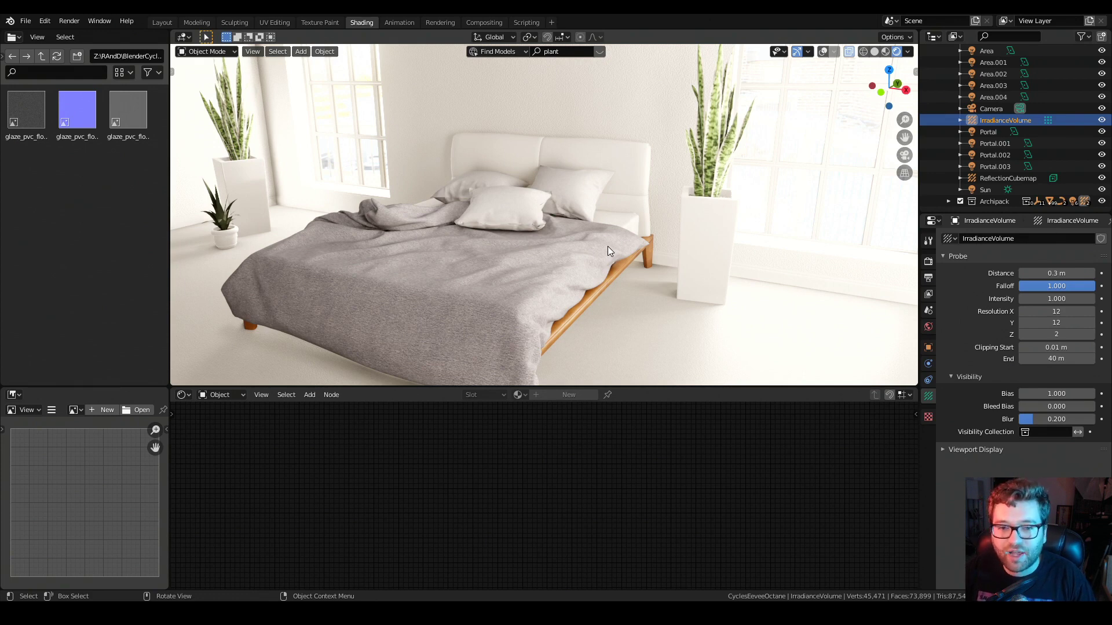
scroll(607, 248, "down", 2)
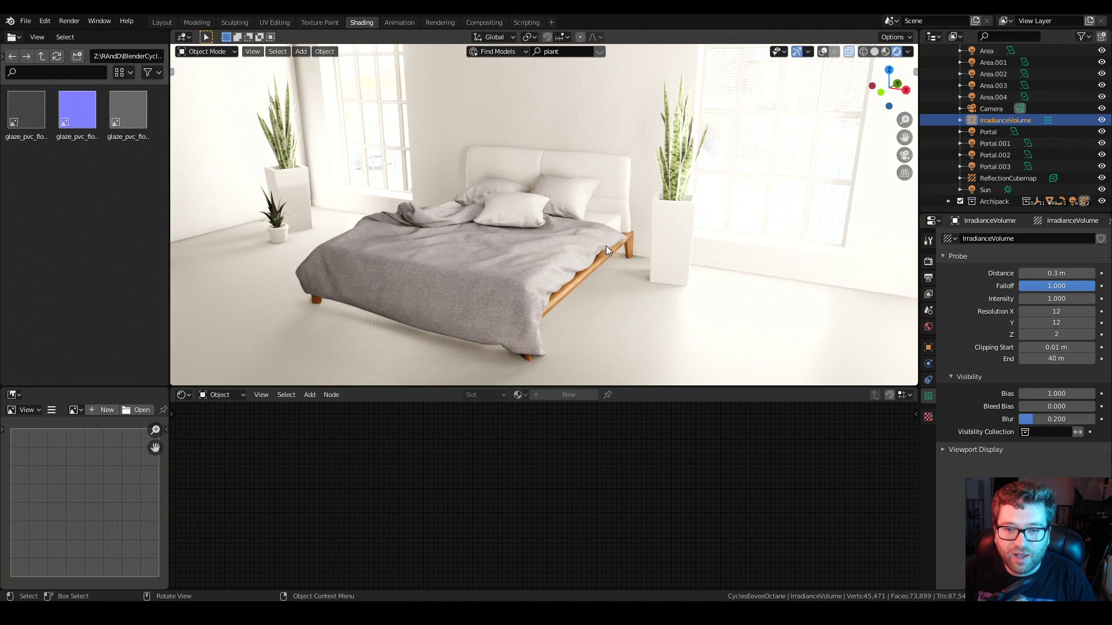
scroll(609, 249, "up", 3)
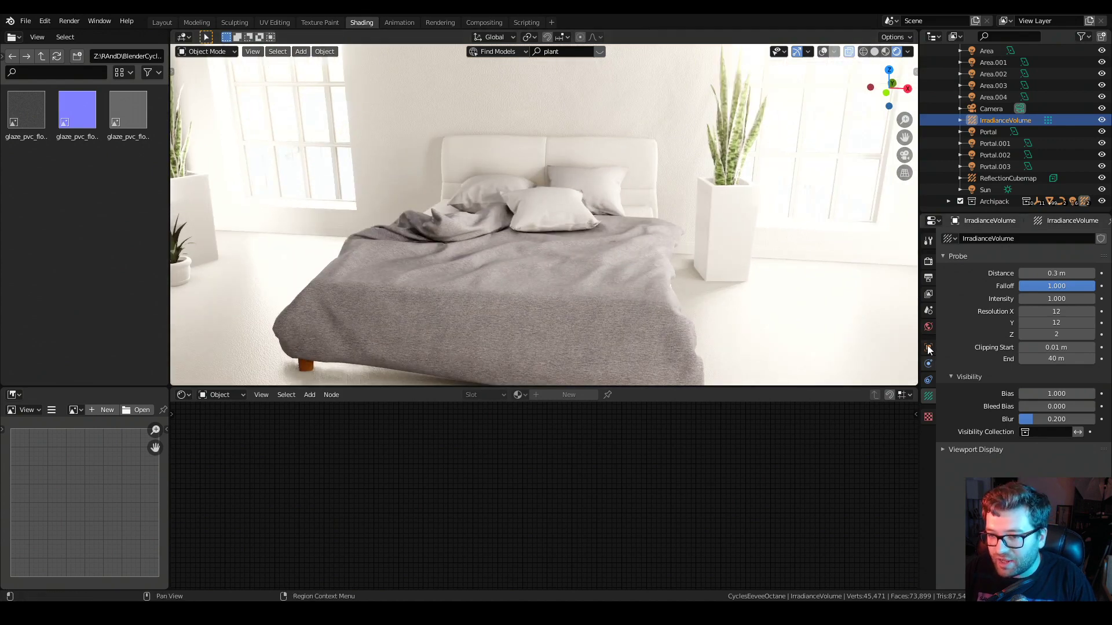
Return to the render settings, collapse Indirect Lighting and expand the Shadows settings.
left_click(929, 261)
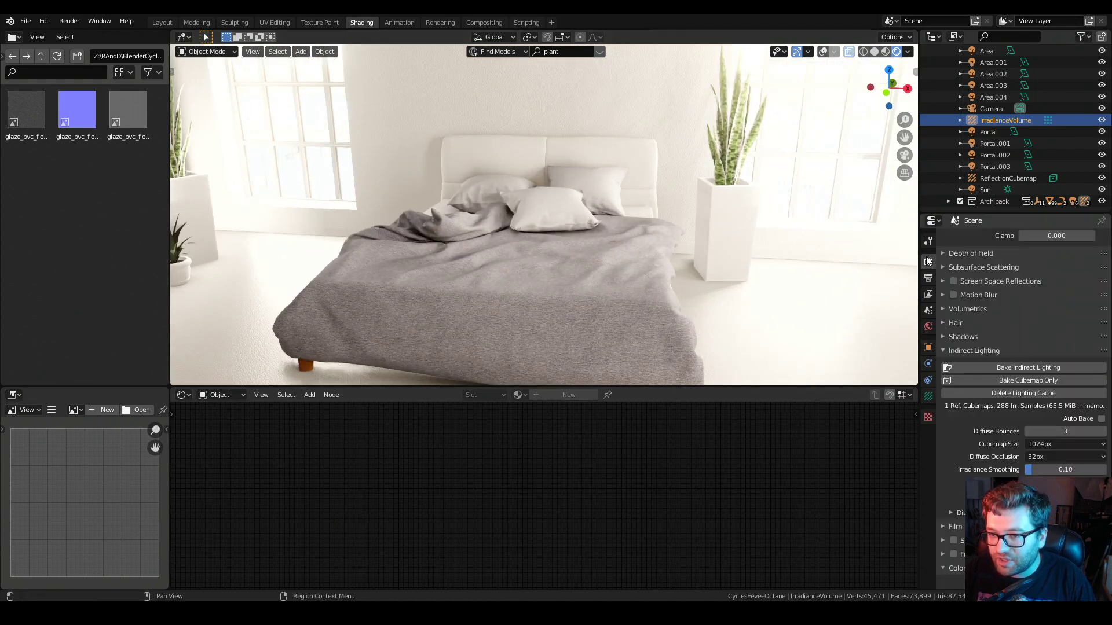
left_click(978, 351)
left_click(964, 407)
left_click(1090, 449)
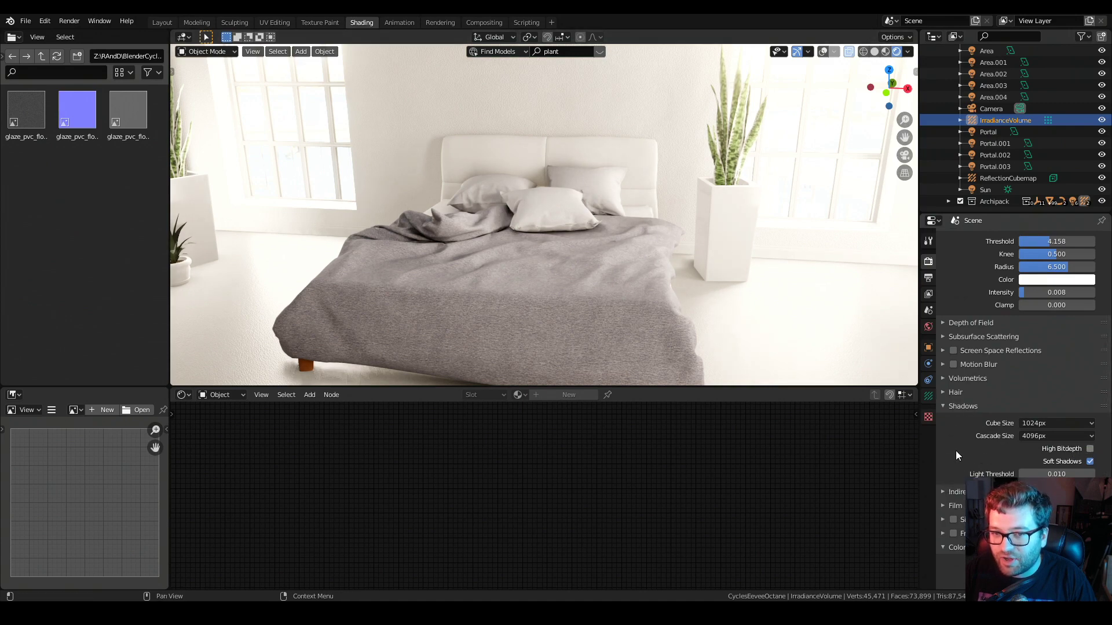
Turn Soft Shadows off and back on to compare the bed's shadows, and look at the Cascade Size setting without changing it.
left_click(1089, 462)
middle_click_drag(660, 301, 666, 278)
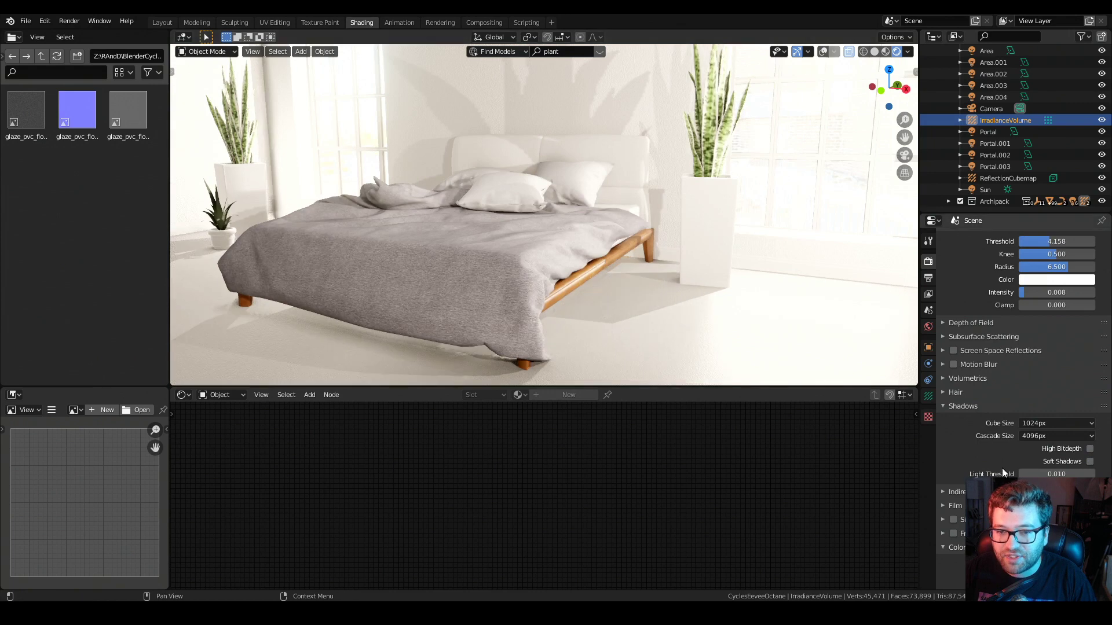
left_click(1090, 462)
left_click(1036, 439)
left_click(1034, 435)
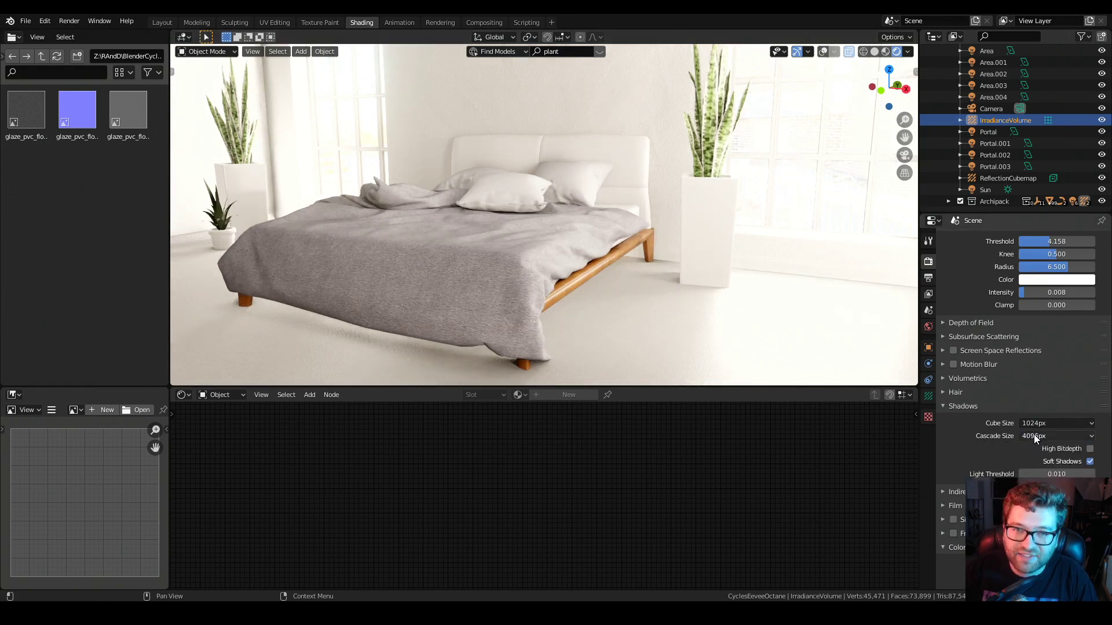
Enable Screen Space Reflections and inspect the floor around the bed from a lower angle.
middle_click_drag(620, 359, 604, 319)
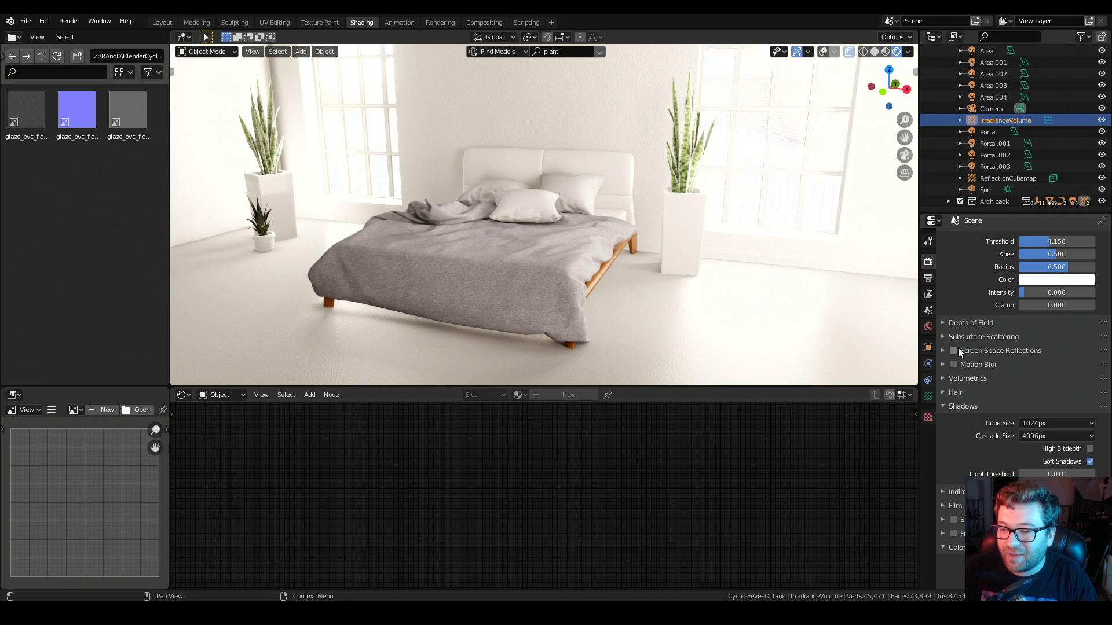
middle_click_drag(690, 309, 648, 298)
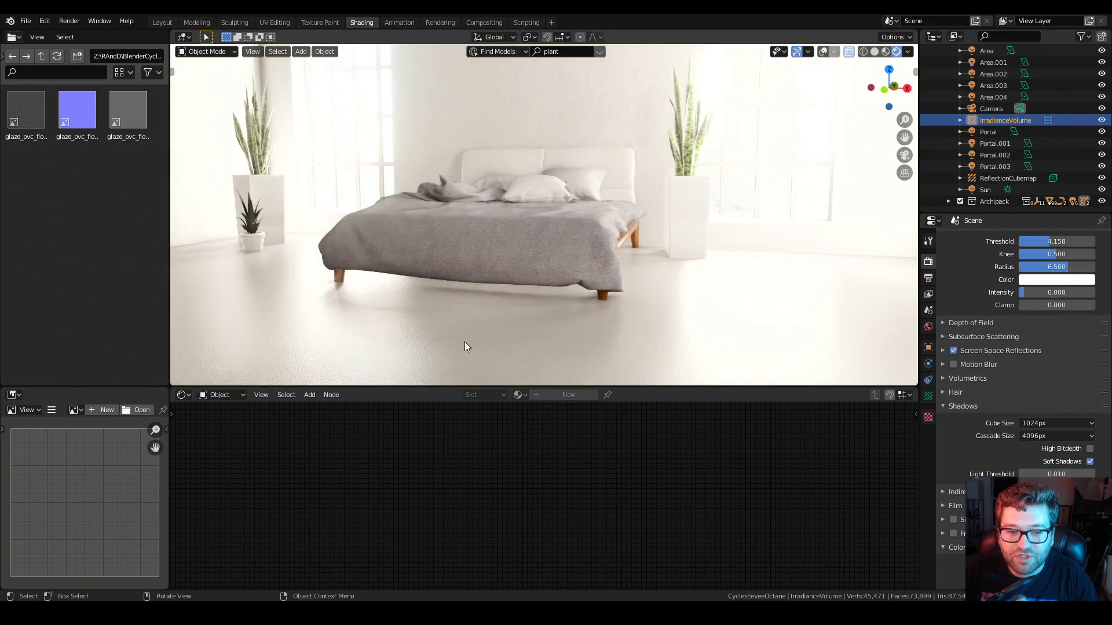
middle_click_drag(501, 346, 641, 316)
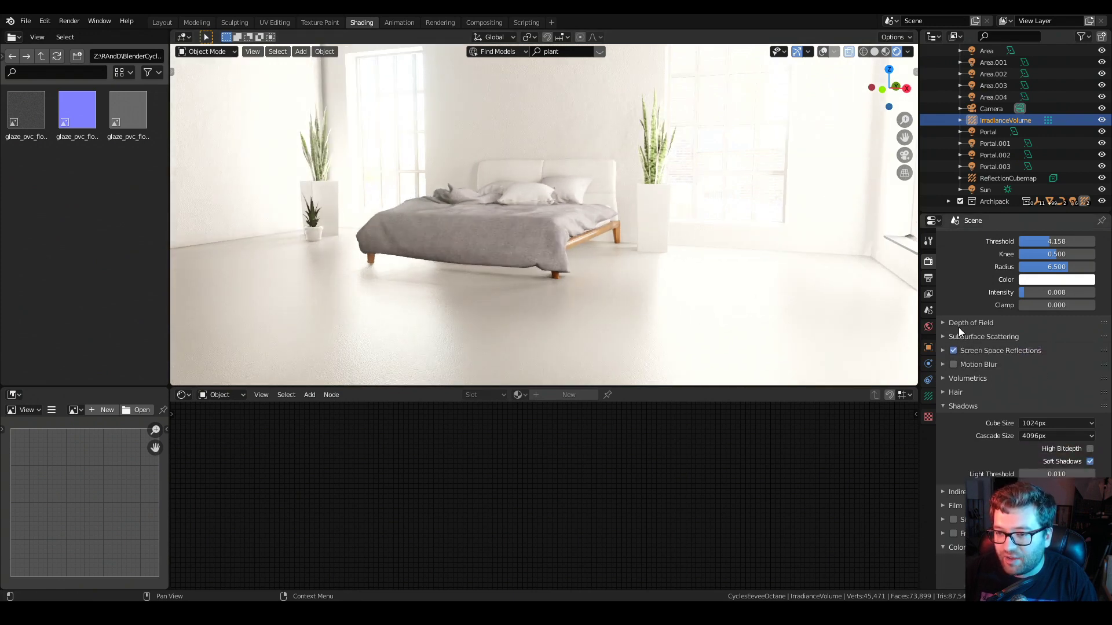
Expand the Ambient Occlusion settings in the Eevee render properties.
scroll(958, 332, "up", 2)
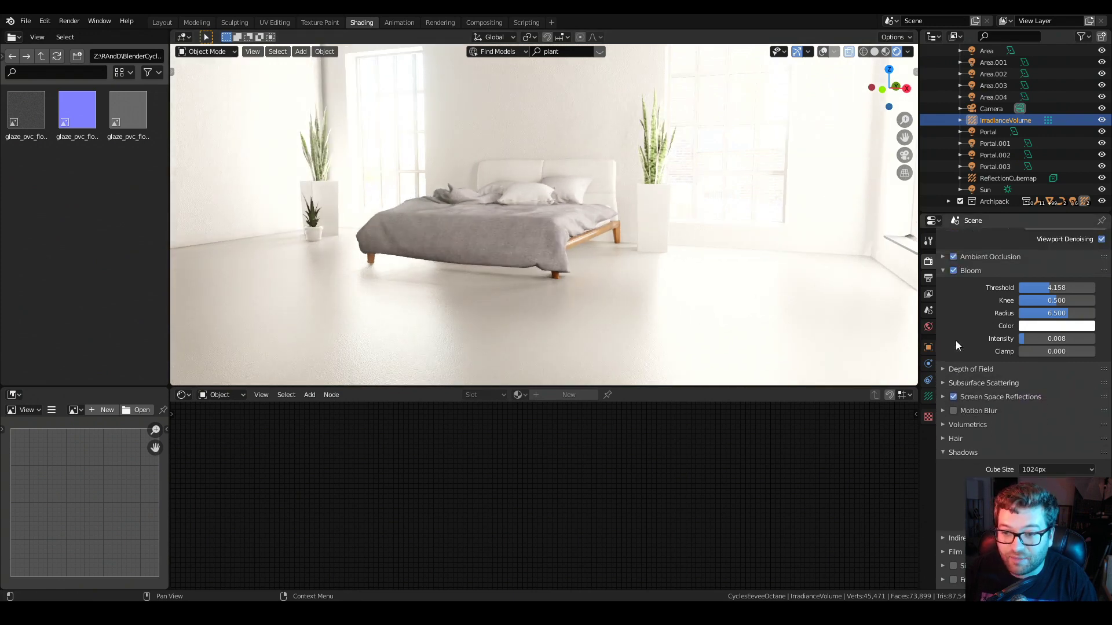
left_click(977, 257)
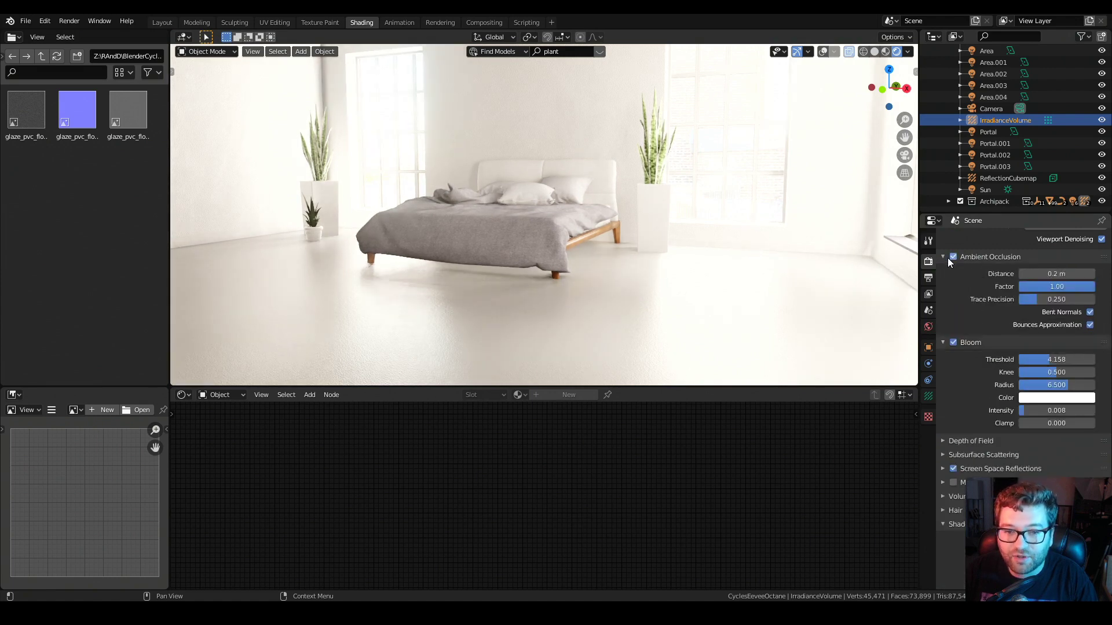
Collapse the Ambient Occlusion settings and examine the Eevee world's environment texture and Background nodes in the shader editor.
middle_click_drag(592, 247, 433, 234)
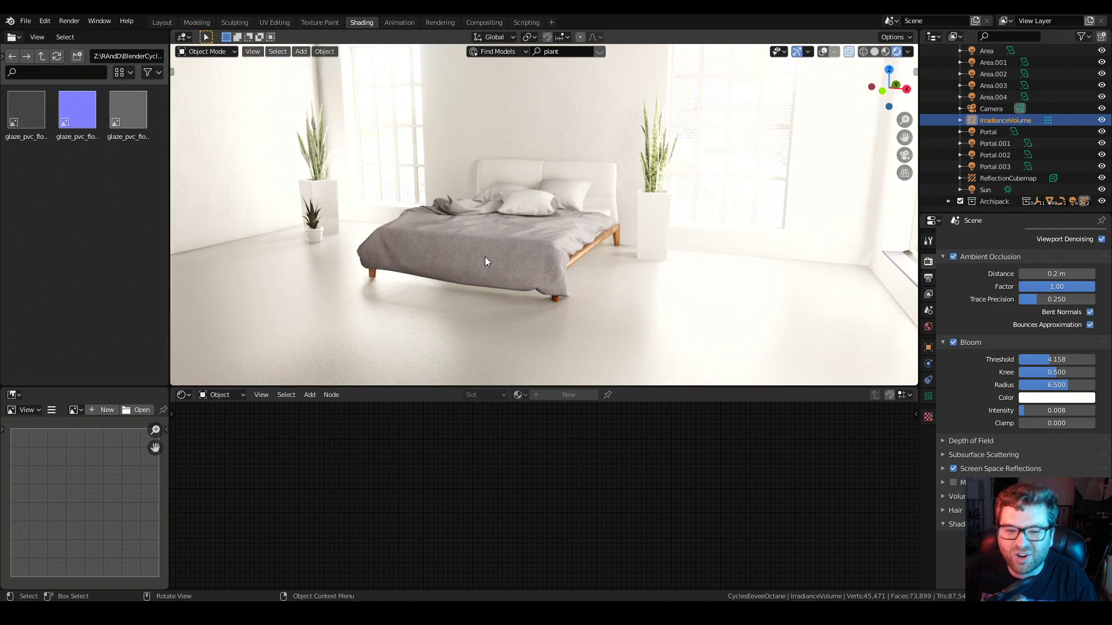
left_click(970, 257)
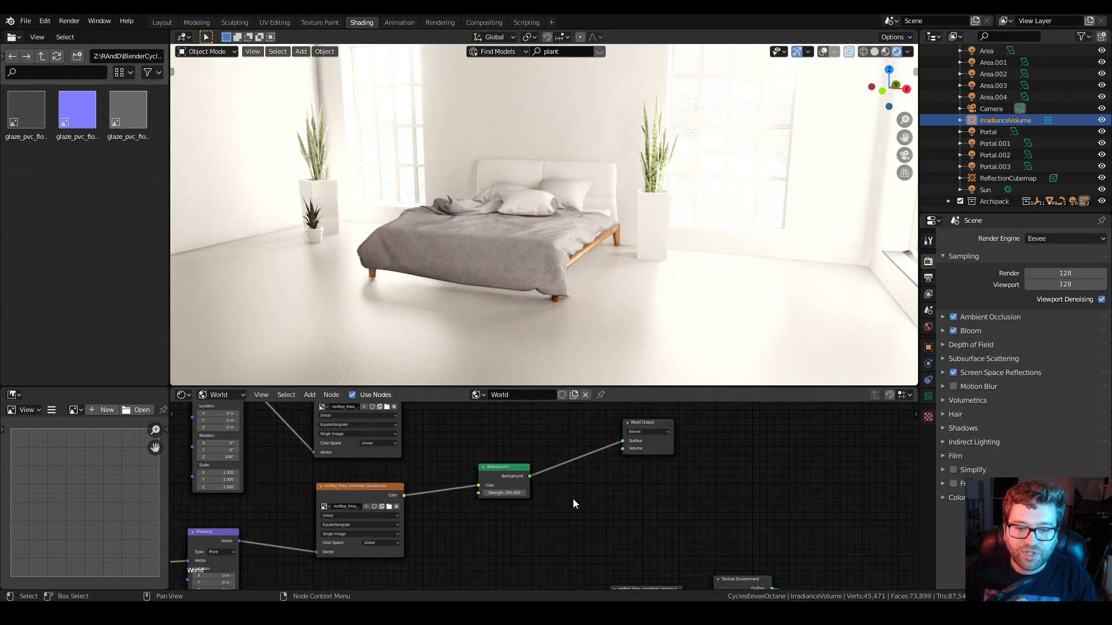
mouse_move(572, 498)
middle_mouse_down()
mouse_move(561, 505)
mouse_move(579, 507)
middle_mouse_up()
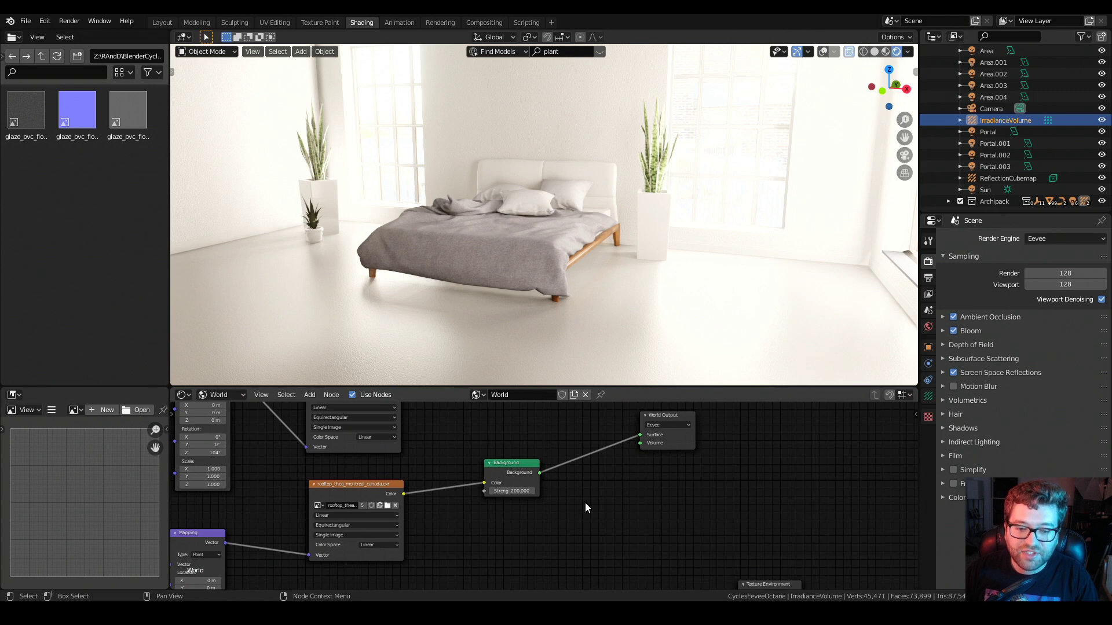
middle_click_drag(625, 504, 590, 450)
middle_click_drag(491, 462, 502, 435)
middle_click_drag(553, 579, 581, 502)
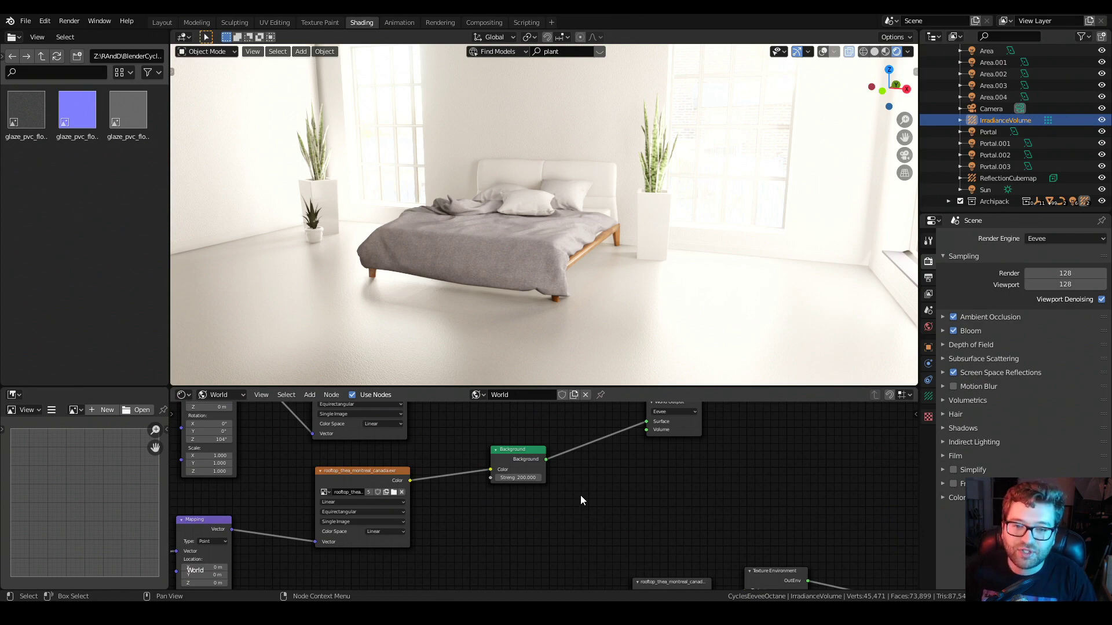
Select the window panel beside the tall plant and choose Glass in its material slots.
middle_click_drag(697, 251, 668, 263)
scroll(666, 263, "up", 5)
left_click(737, 196)
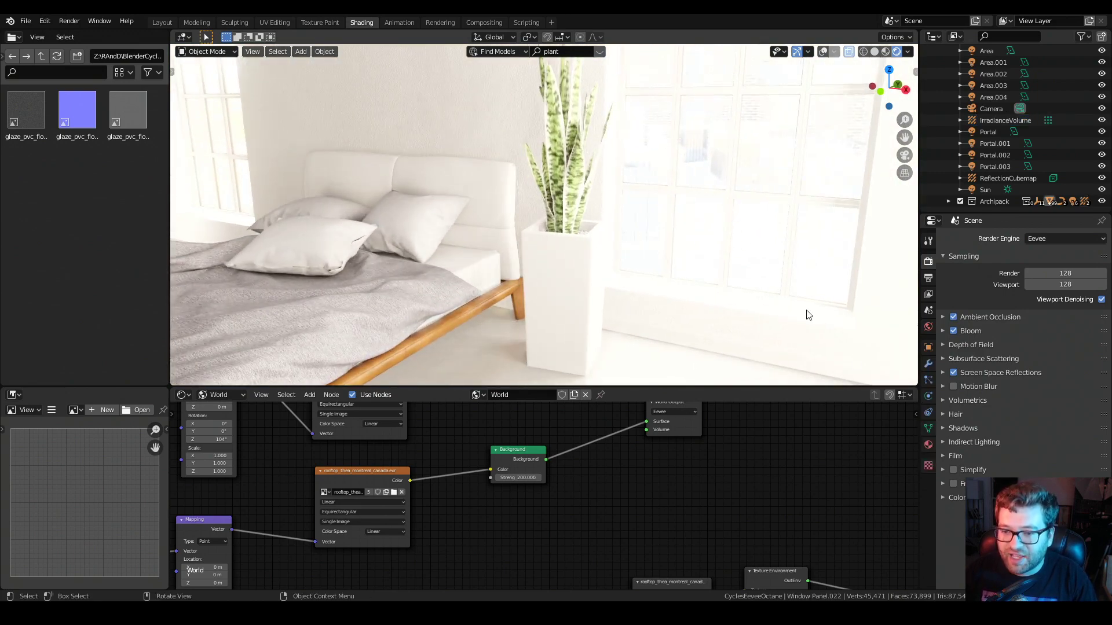
left_click(928, 464)
left_click(928, 445)
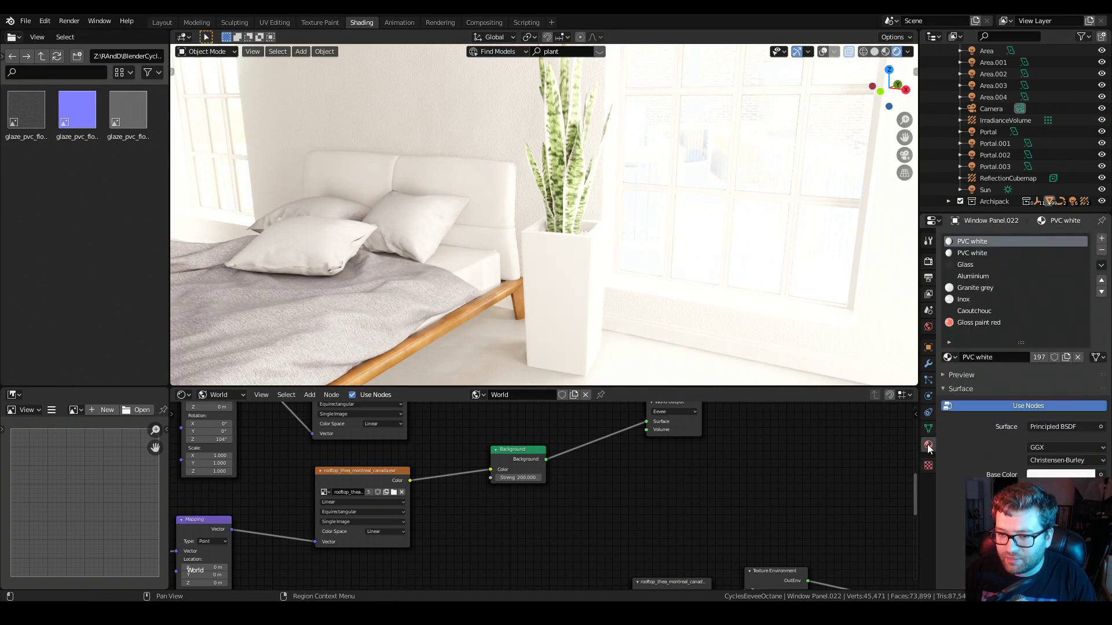
left_click(985, 265)
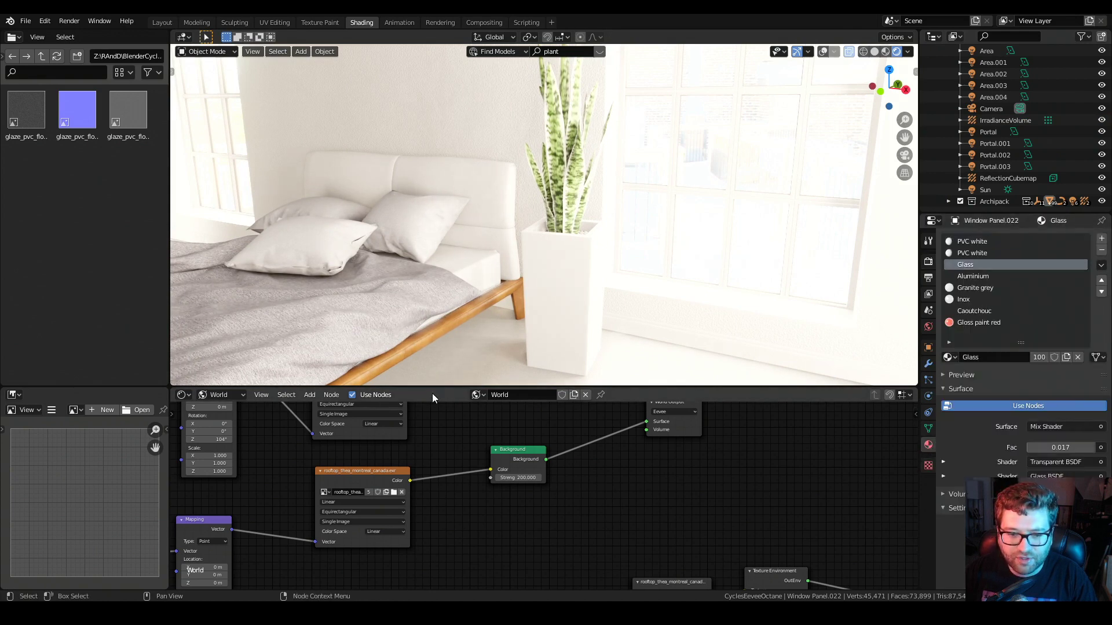
Show the Glass material's object shader nodes and set the Mix Shader's Fac to 0.450.
left_click(219, 394)
left_click(222, 410)
middle_click_drag(545, 474, 421, 526)
scroll(583, 502, "up", 2)
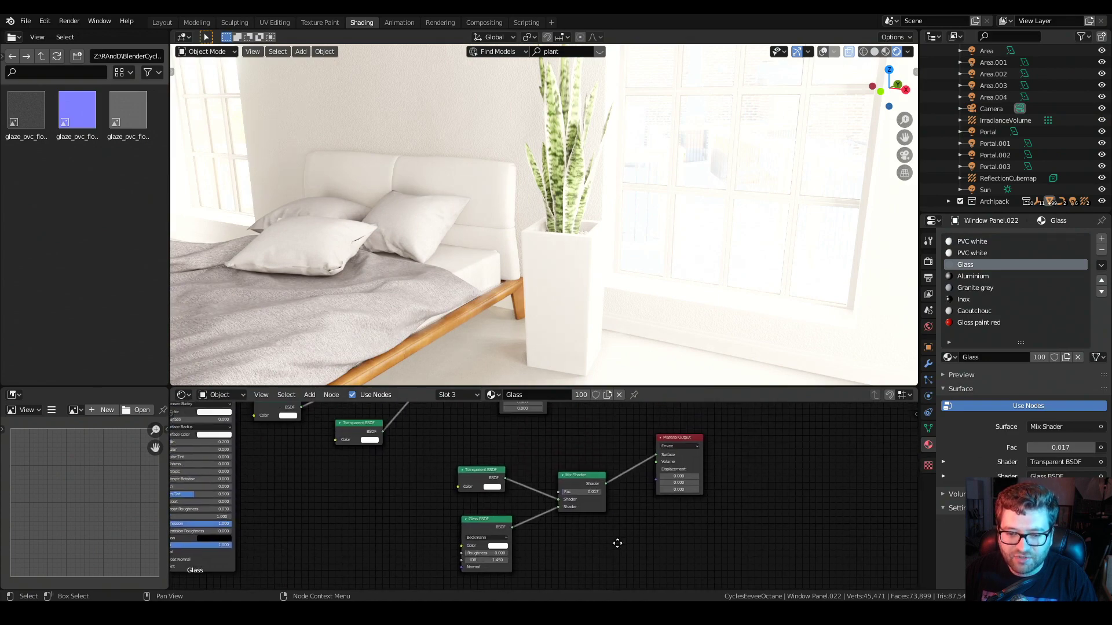
scroll(575, 511, "up", 1)
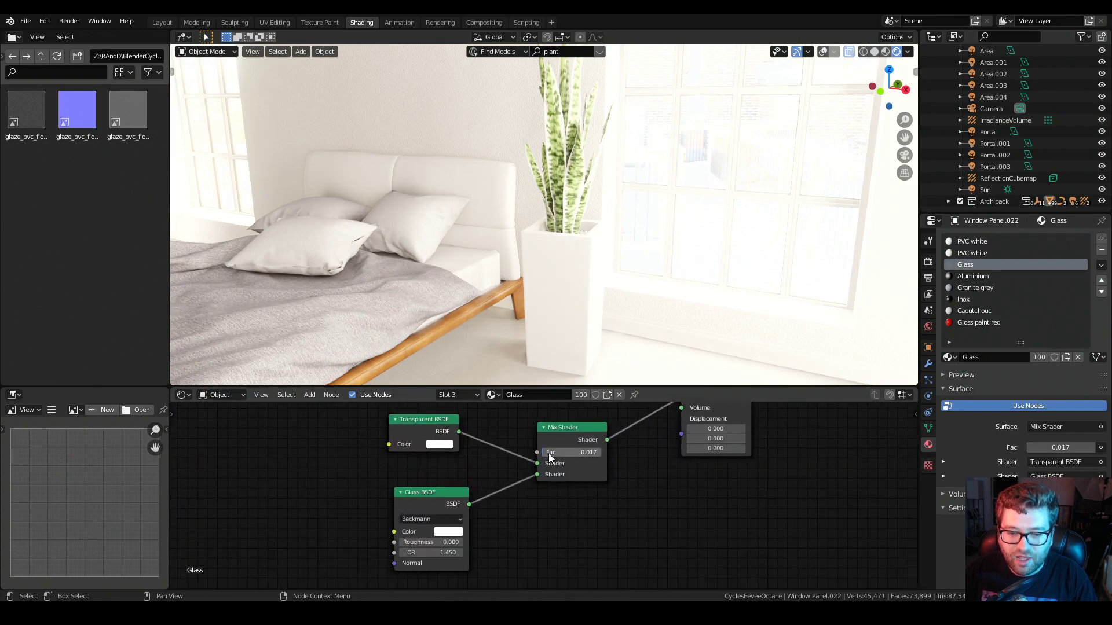
left_click_drag(551, 452, 586, 452)
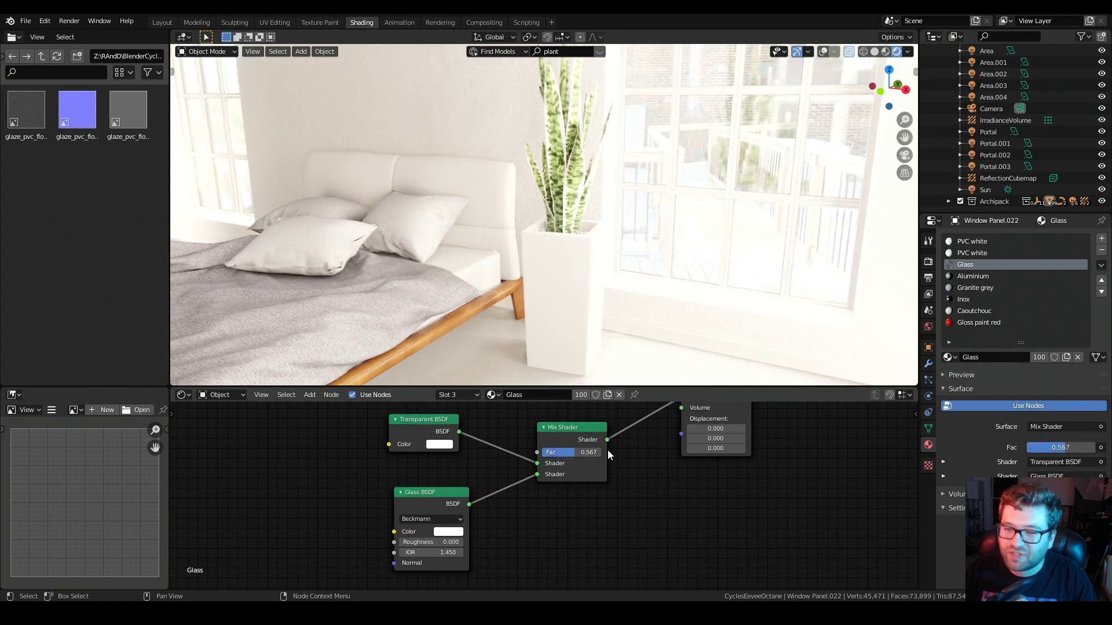
left_click_drag(599, 453, 574, 453)
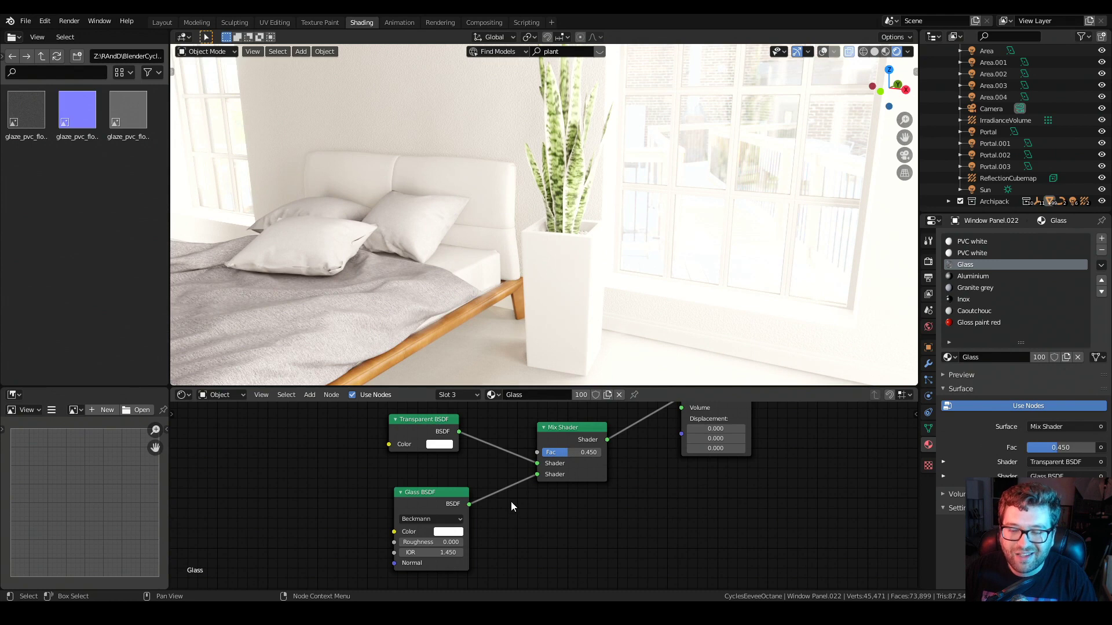
Set the IOR of the window's Glass BSDF node to 1.590.
left_click(457, 553)
type("1")
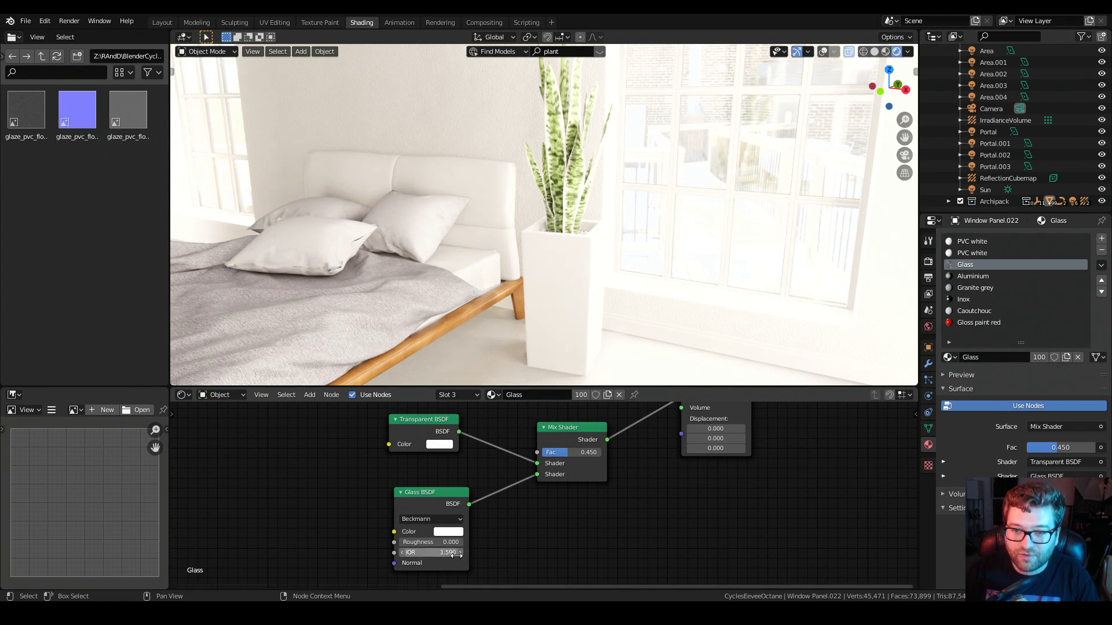
key("Return")
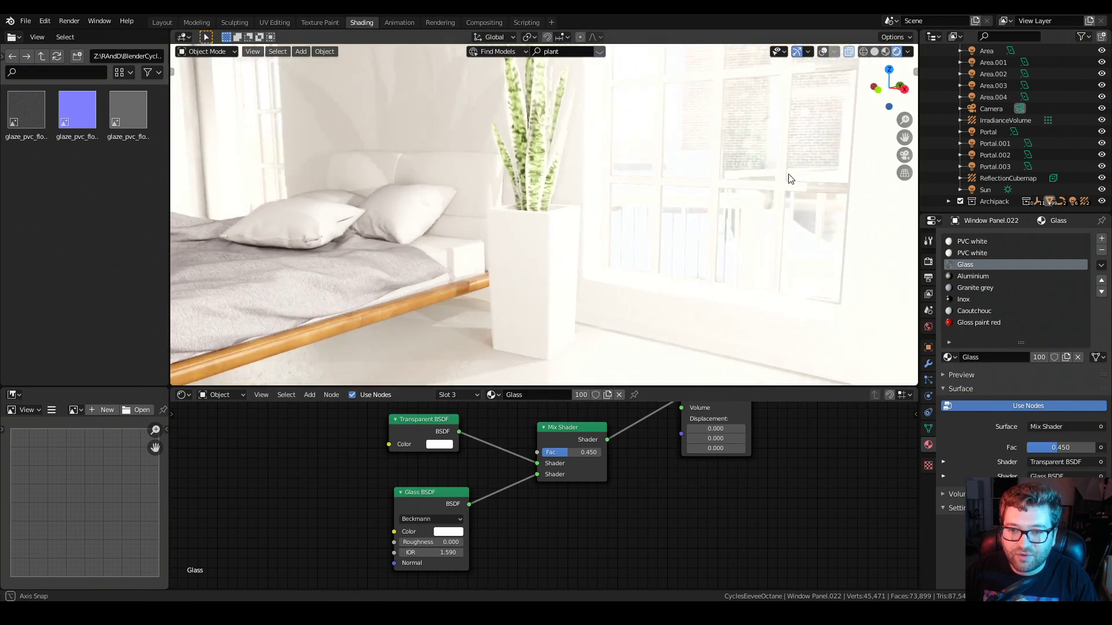
Enable Refraction in Eevee's Screen Space Reflections settings and view the windows and bed from farther away.
left_click(927, 261)
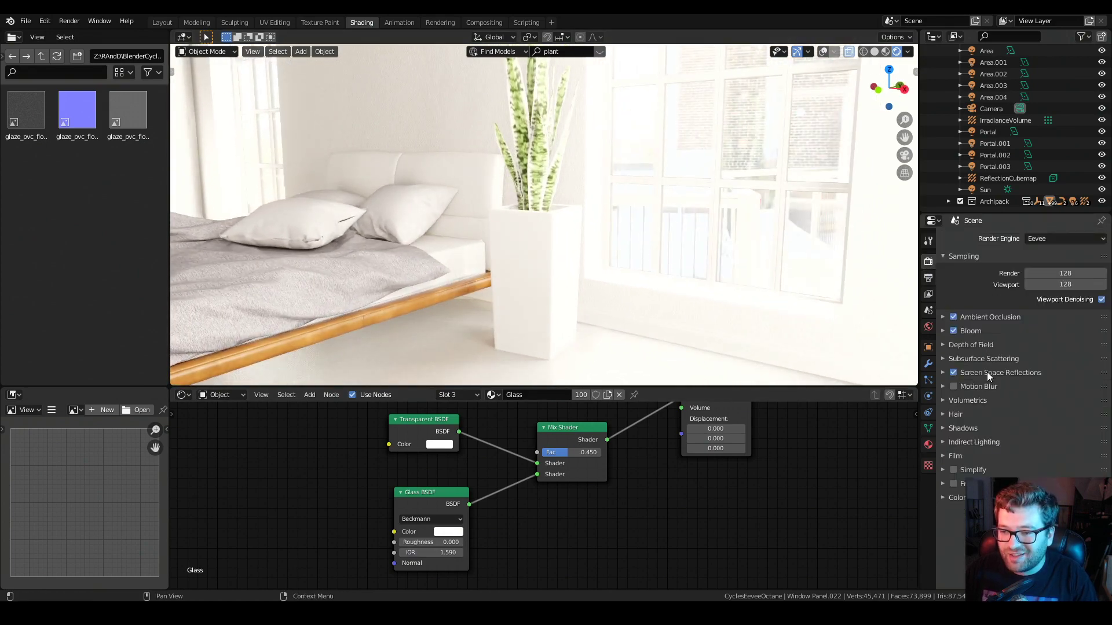
left_click(988, 373)
left_click(1089, 390)
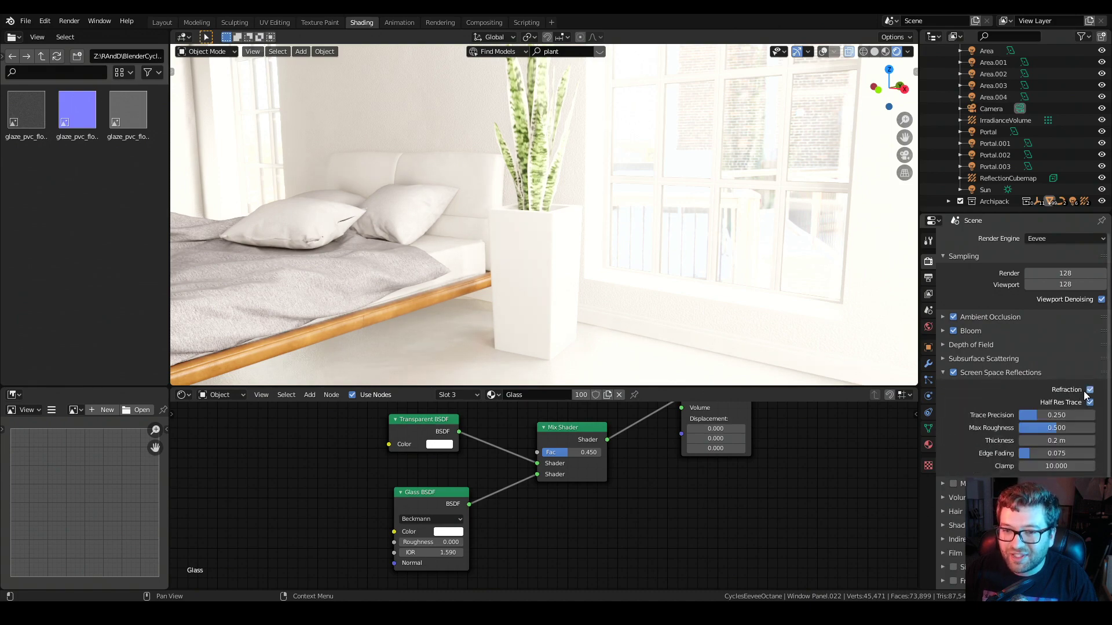
mouse_move(663, 273)
middle_mouse_down()
mouse_move(705, 277)
mouse_move(655, 273)
middle_mouse_up()
middle_click_drag(581, 275, 646, 275)
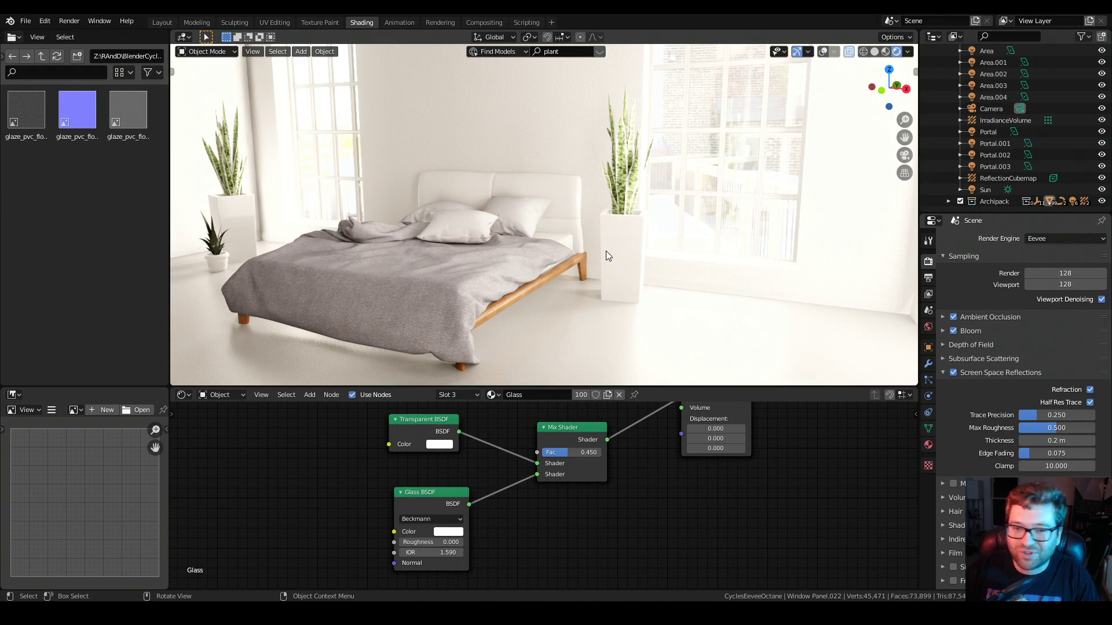
mouse_move(606, 251)
middle_mouse_down("ctrl")
mouse_move(610, 271)
mouse_move(579, 222)
mouse_move(498, 244)
mouse_move(604, 258)
middle_mouse_up("ctrl")
Render the camera view of the bedroom with Eevee from the Compositing workspace and inspect the result.
key("KP_0")
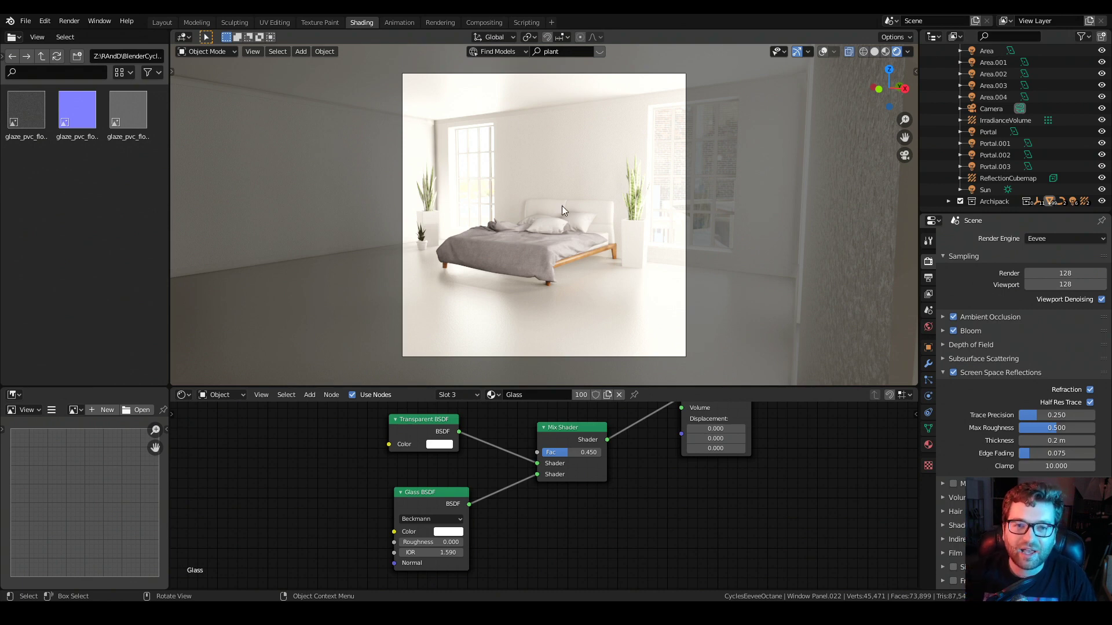
left_click(476, 23)
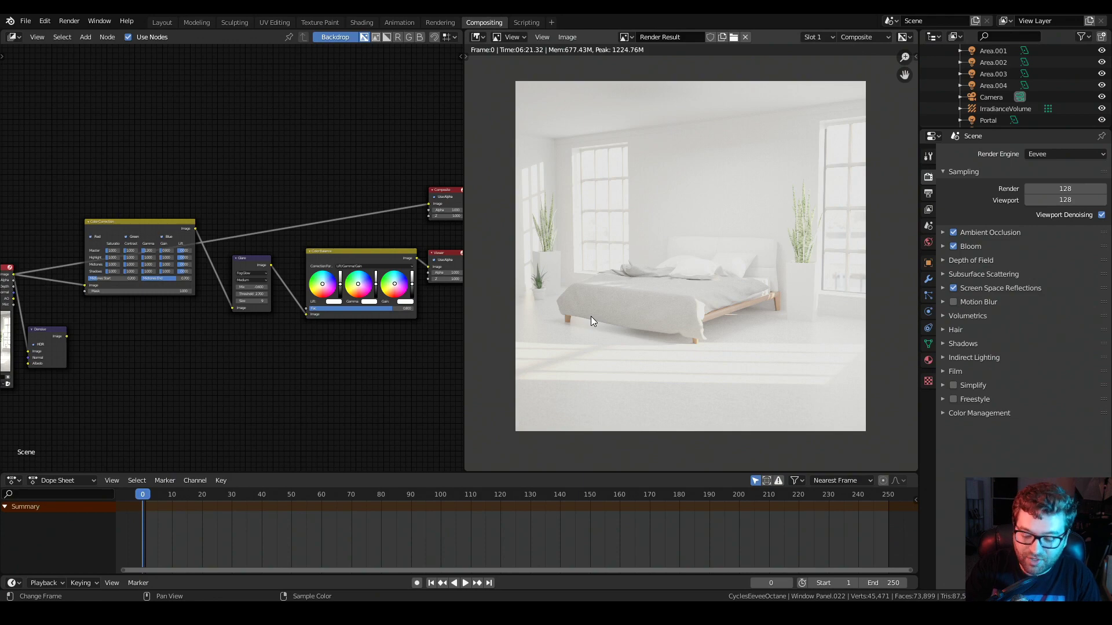
key("F12")
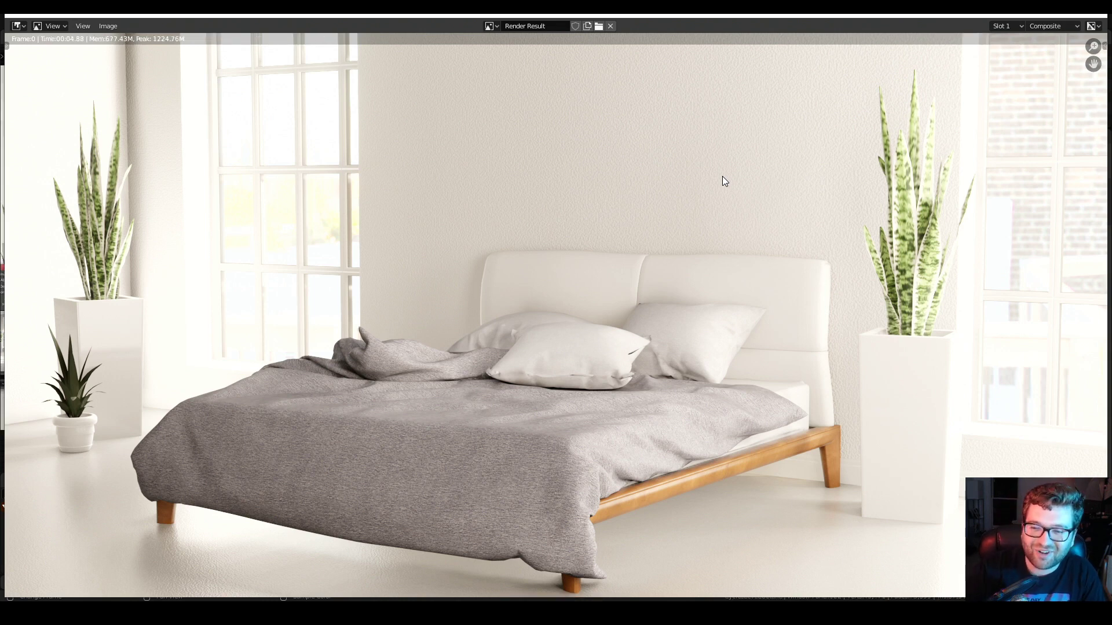
key("ctrl+alt+space")
middle_click_drag(344, 407, 282, 421)
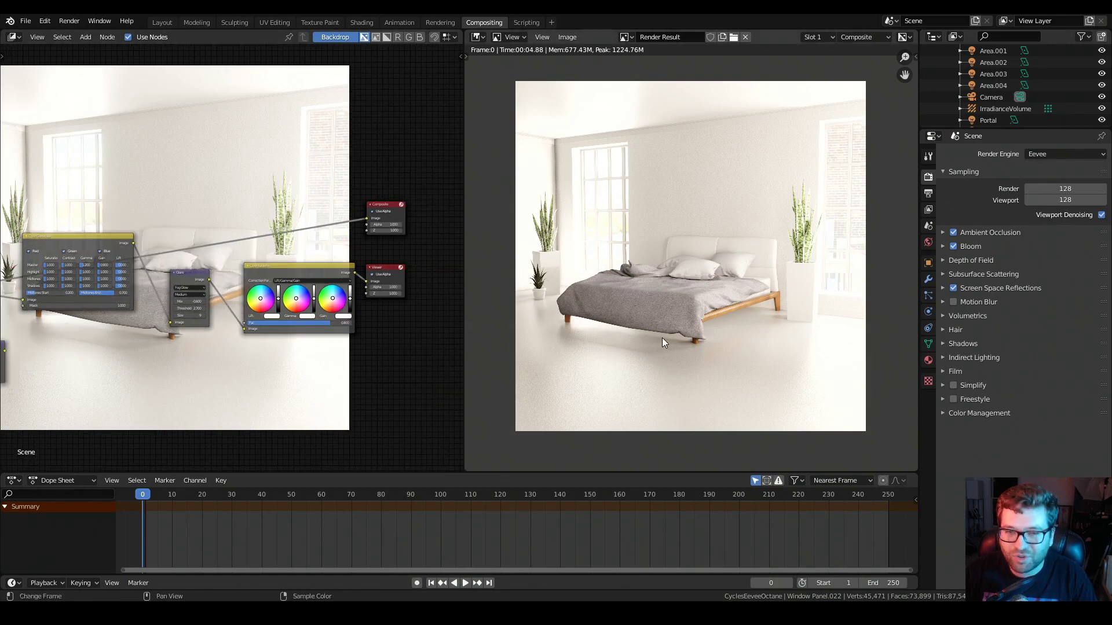
middle_click_drag(663, 342, 670, 343)
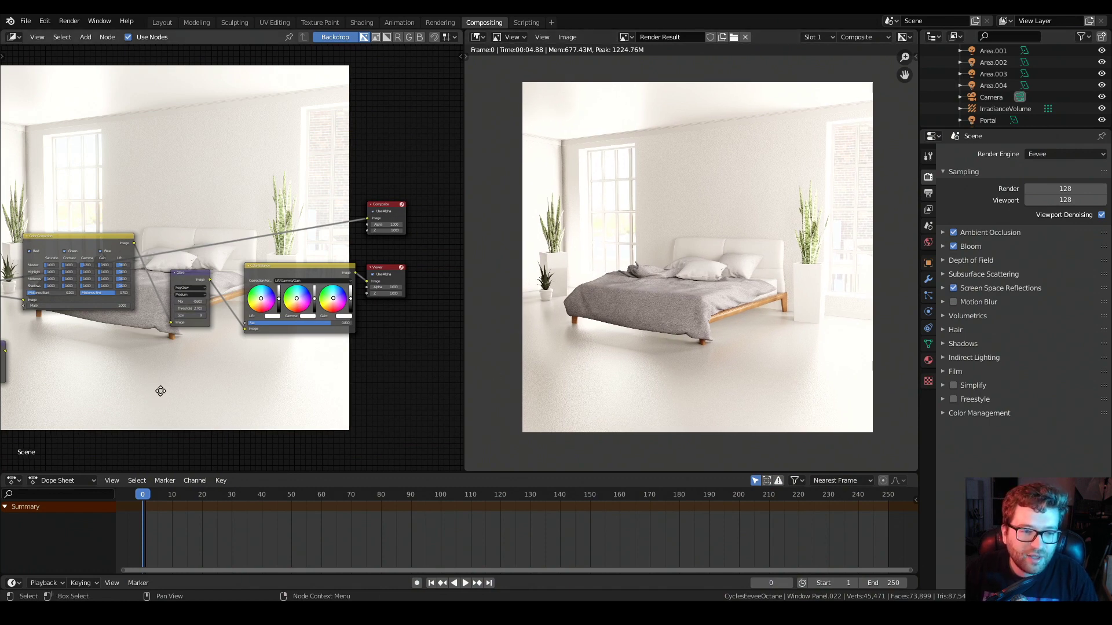
Connect the Color Balance node's Image output to the Composite node's Image input.
scroll(137, 392, "up", 1)
scroll(407, 284, "up", 1)
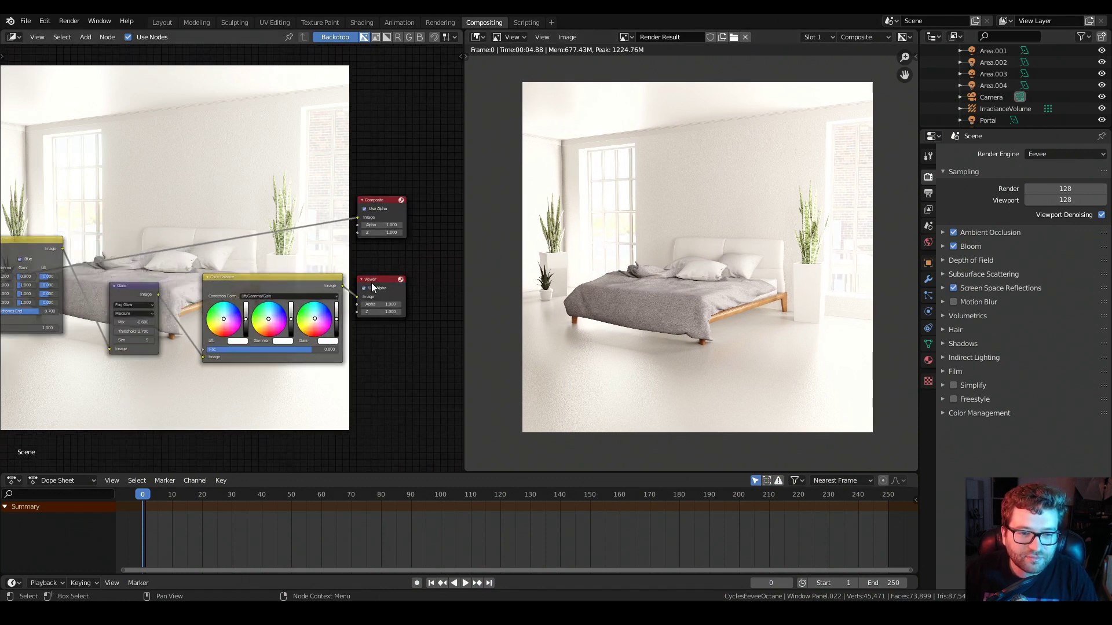
left_click_drag(342, 284, 357, 218)
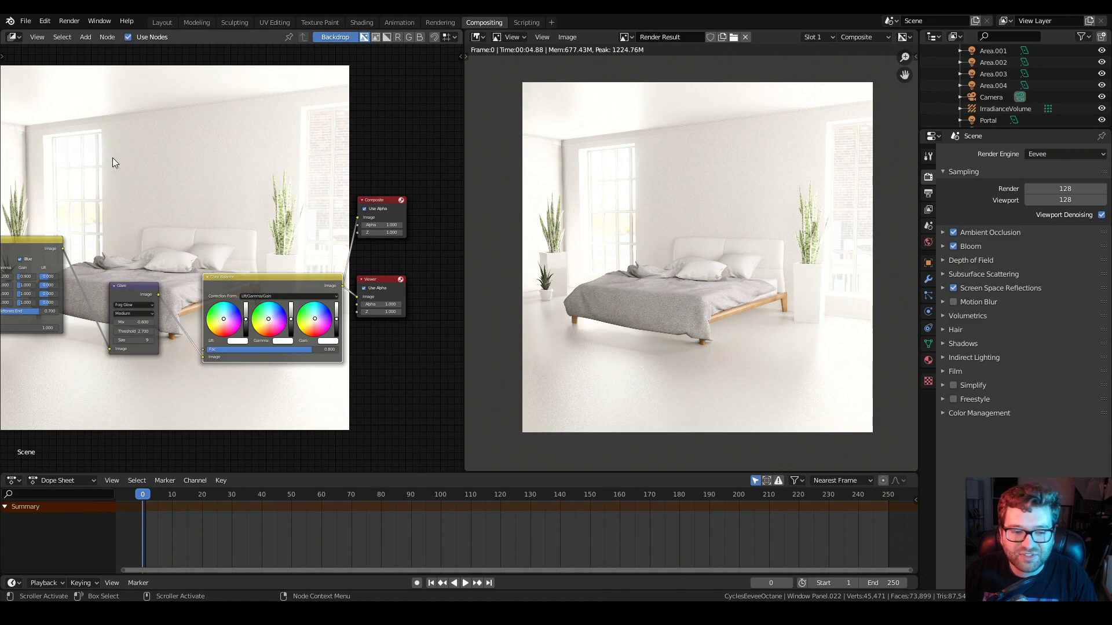
Shift the Gamma and Lift color wheels of the Color Balance node slightly toward a cooler purple tint.
scroll(165, 230, "up", 2)
scroll(370, 399, "up", 3)
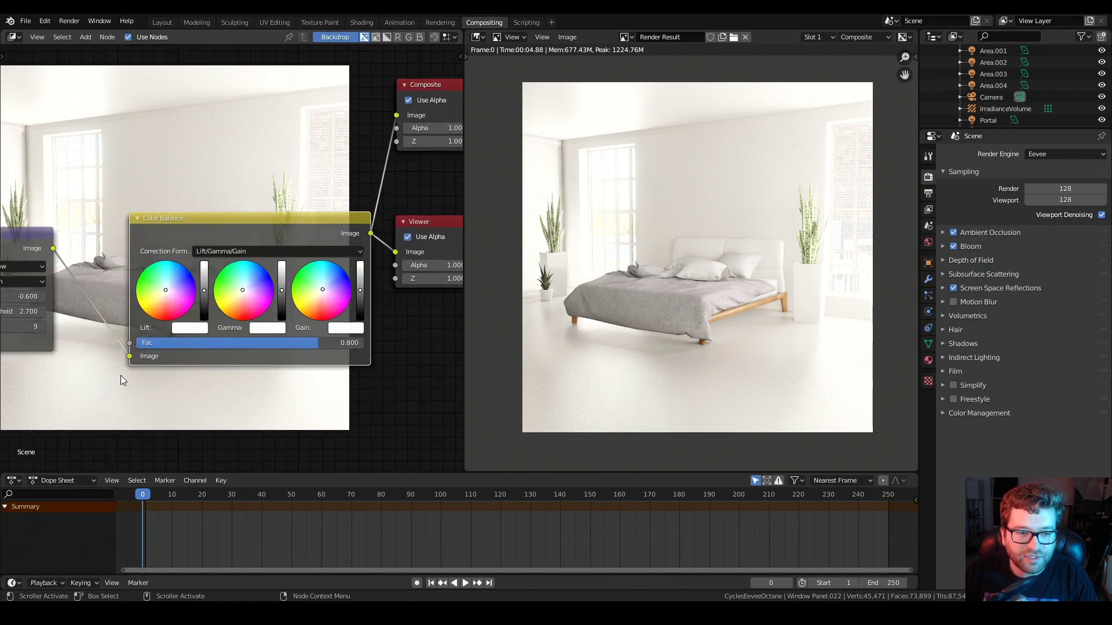
left_click(247, 289)
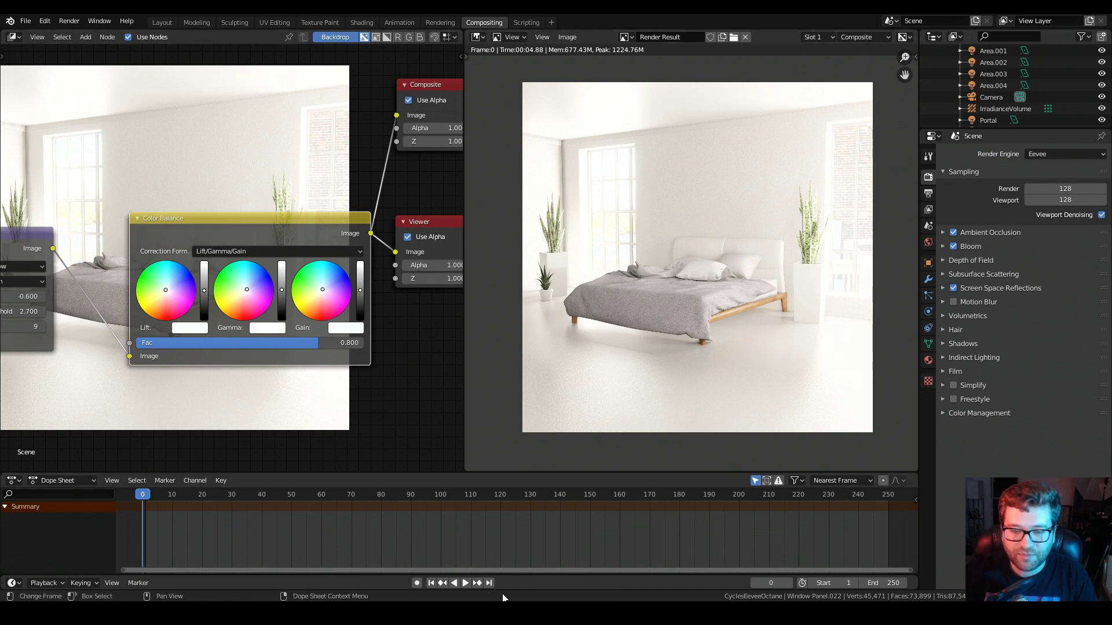
left_click(171, 290)
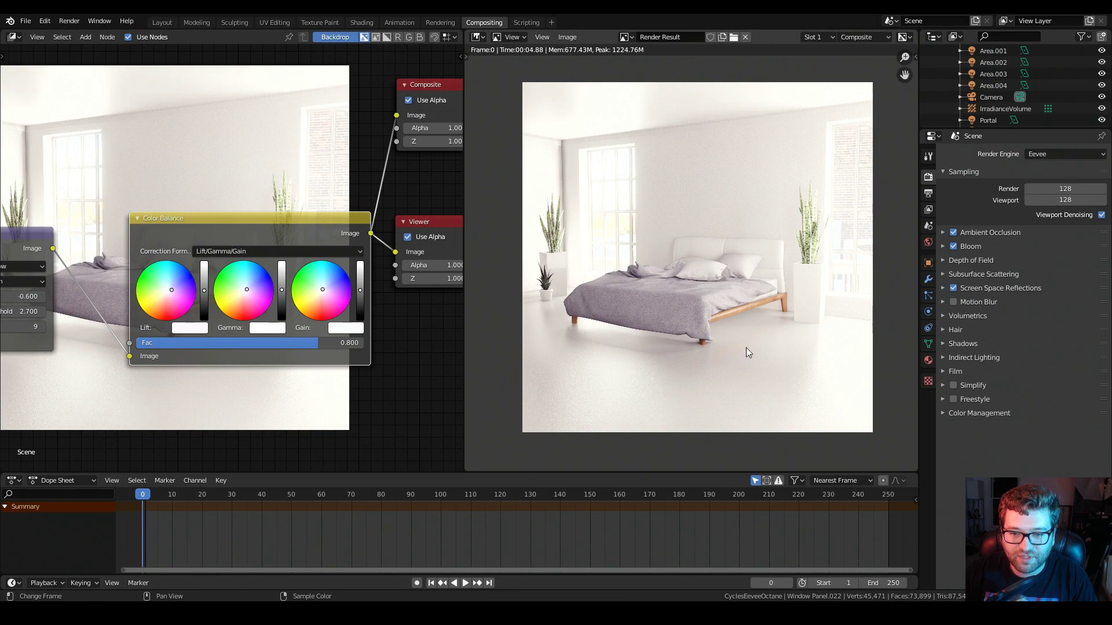
scroll(254, 407, "down", 3)
middle_click_drag(103, 395, 231, 399)
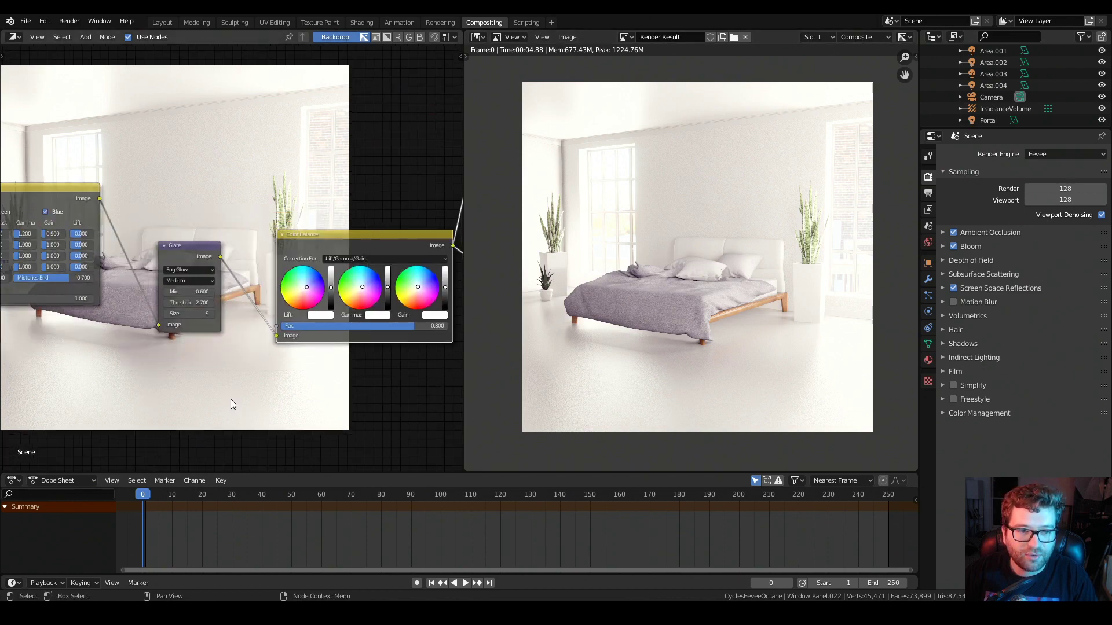
scroll(232, 400, "down", 2)
scroll(210, 385, "down", 2)
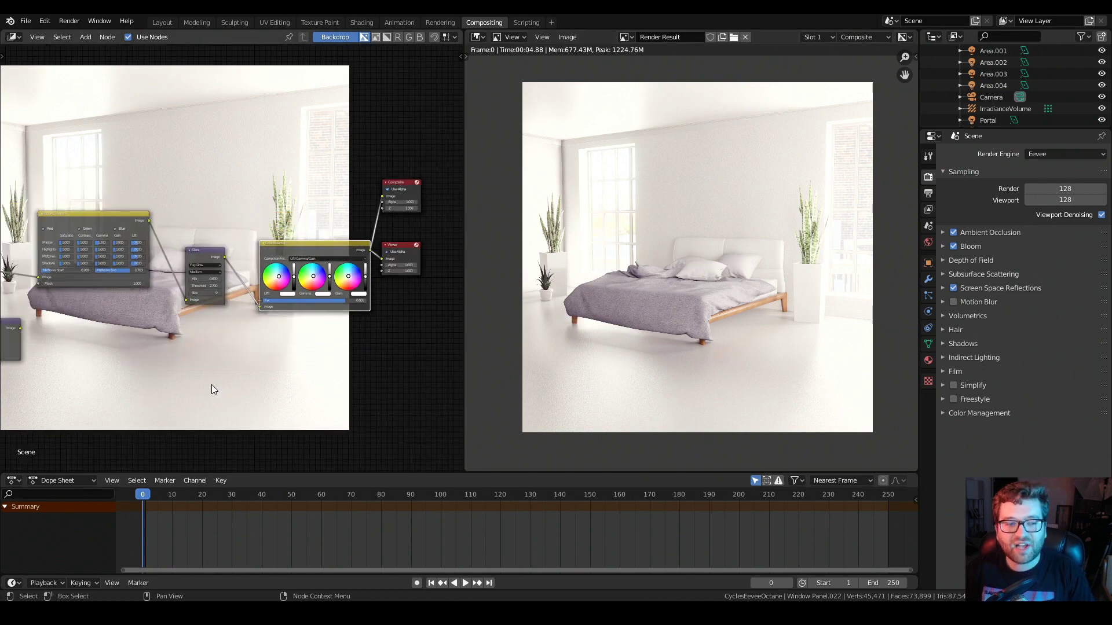
middle_click_drag(211, 384, 269, 384)
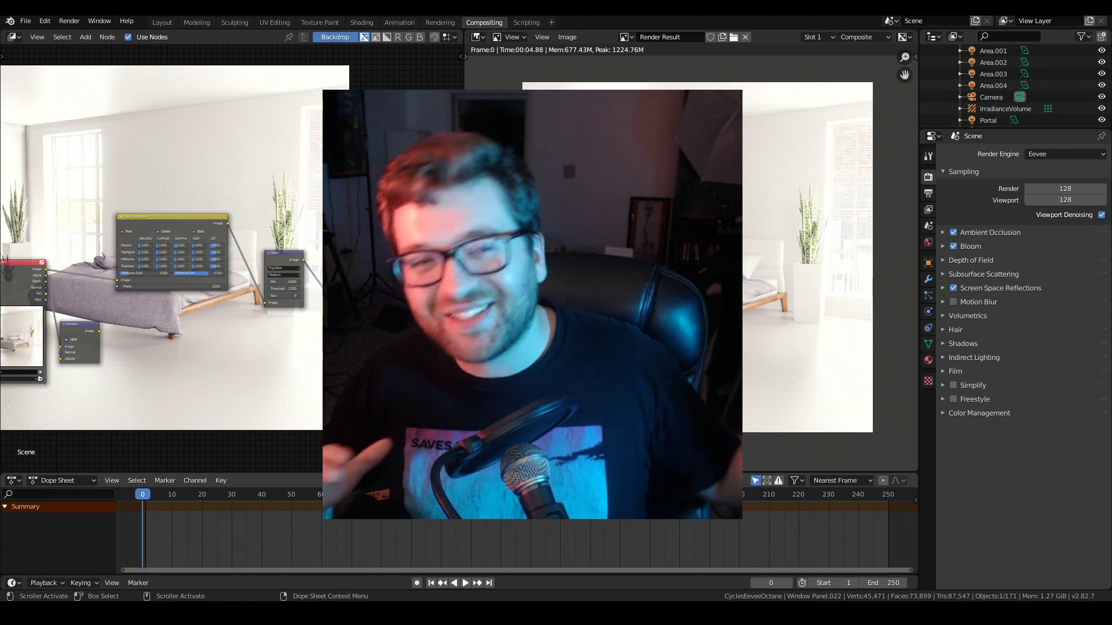
scroll(313, 397, "down", 2)
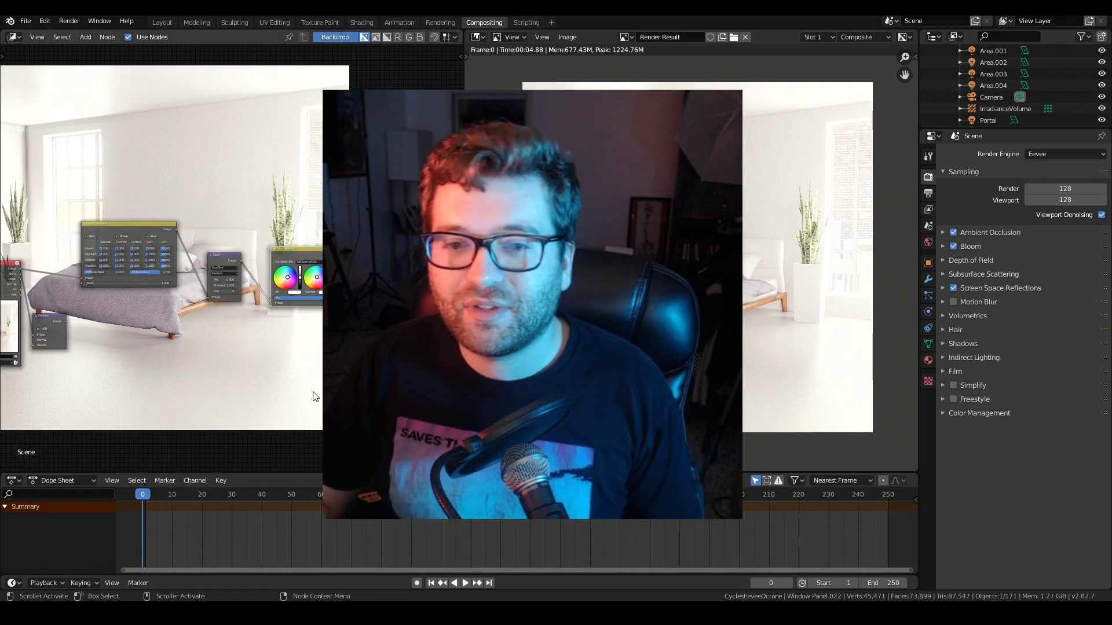